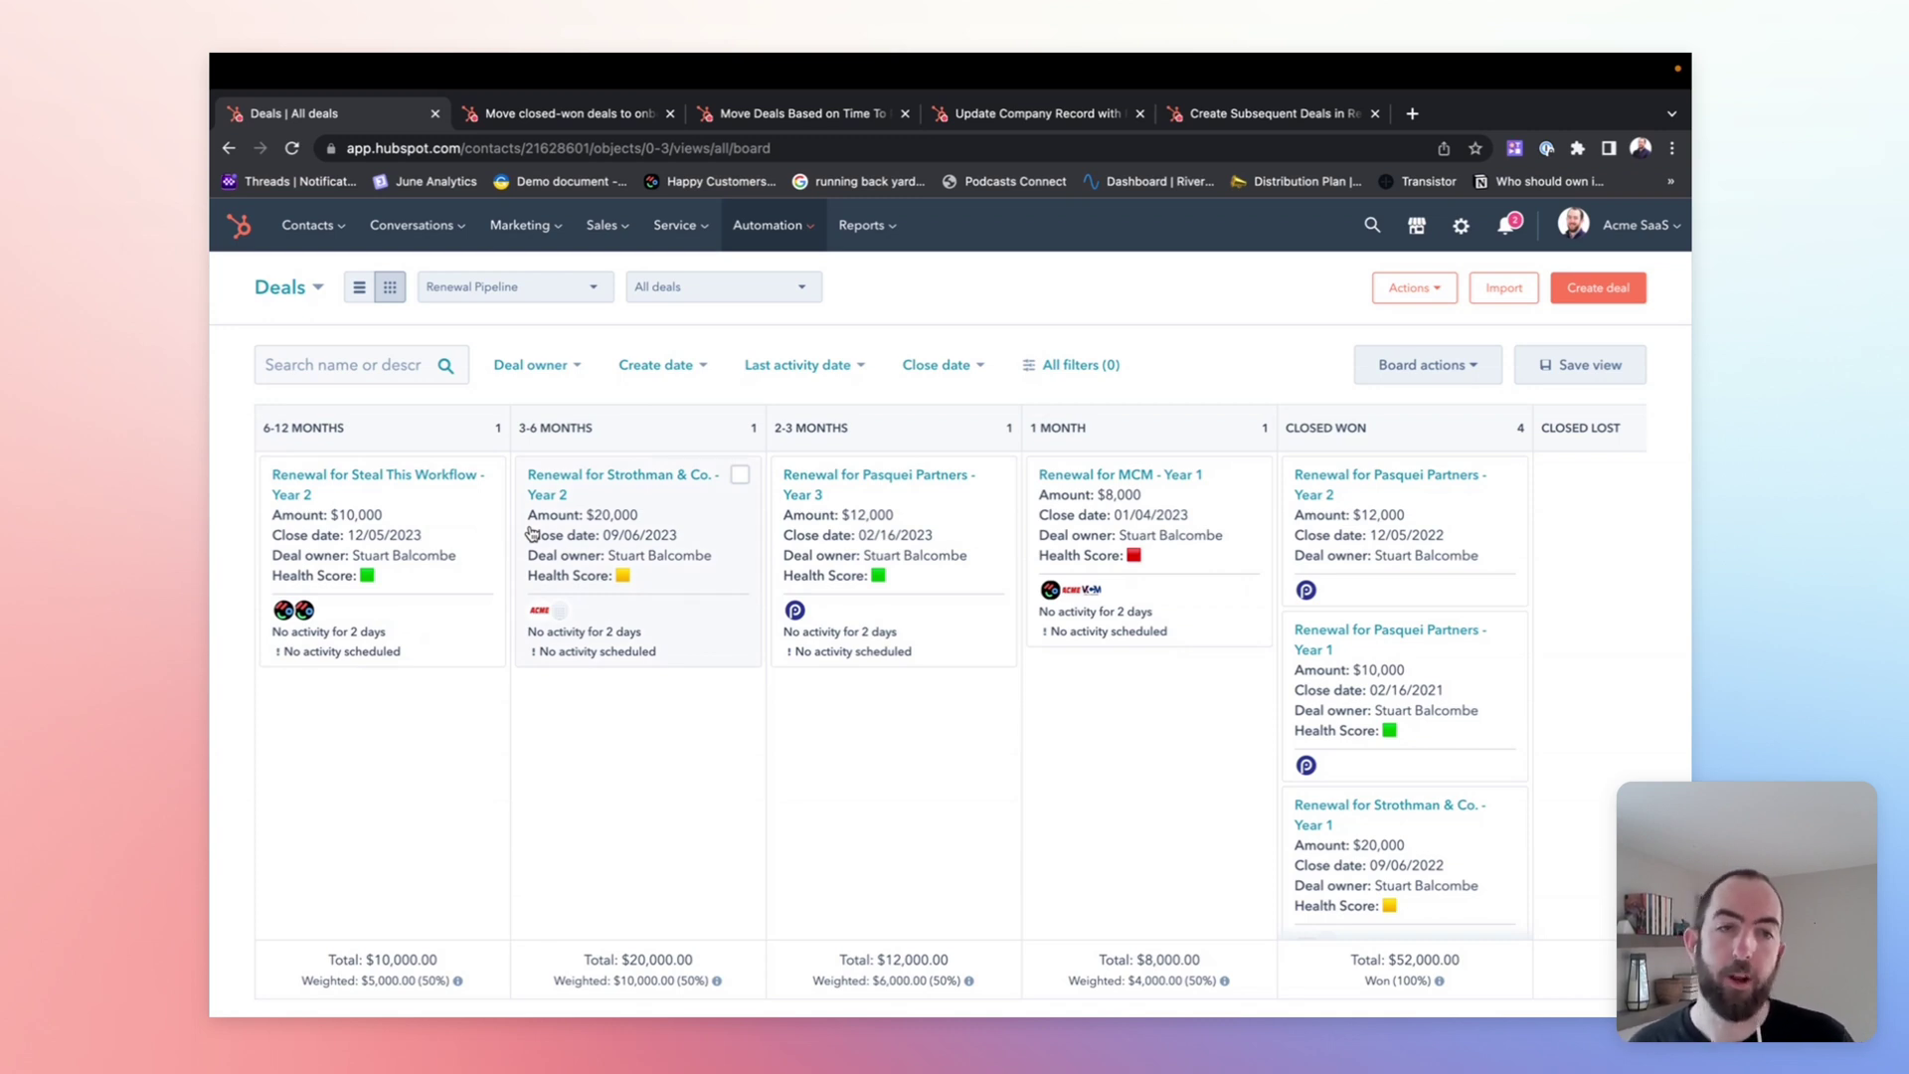
Step: Try dragging the MCM Year 1 renewal deal to Closed Won, then dismiss the required-properties prompt
{"action": "scroll", "coordinate": [531, 534], "scroll_direction": "right", "scroll_amount": 2}
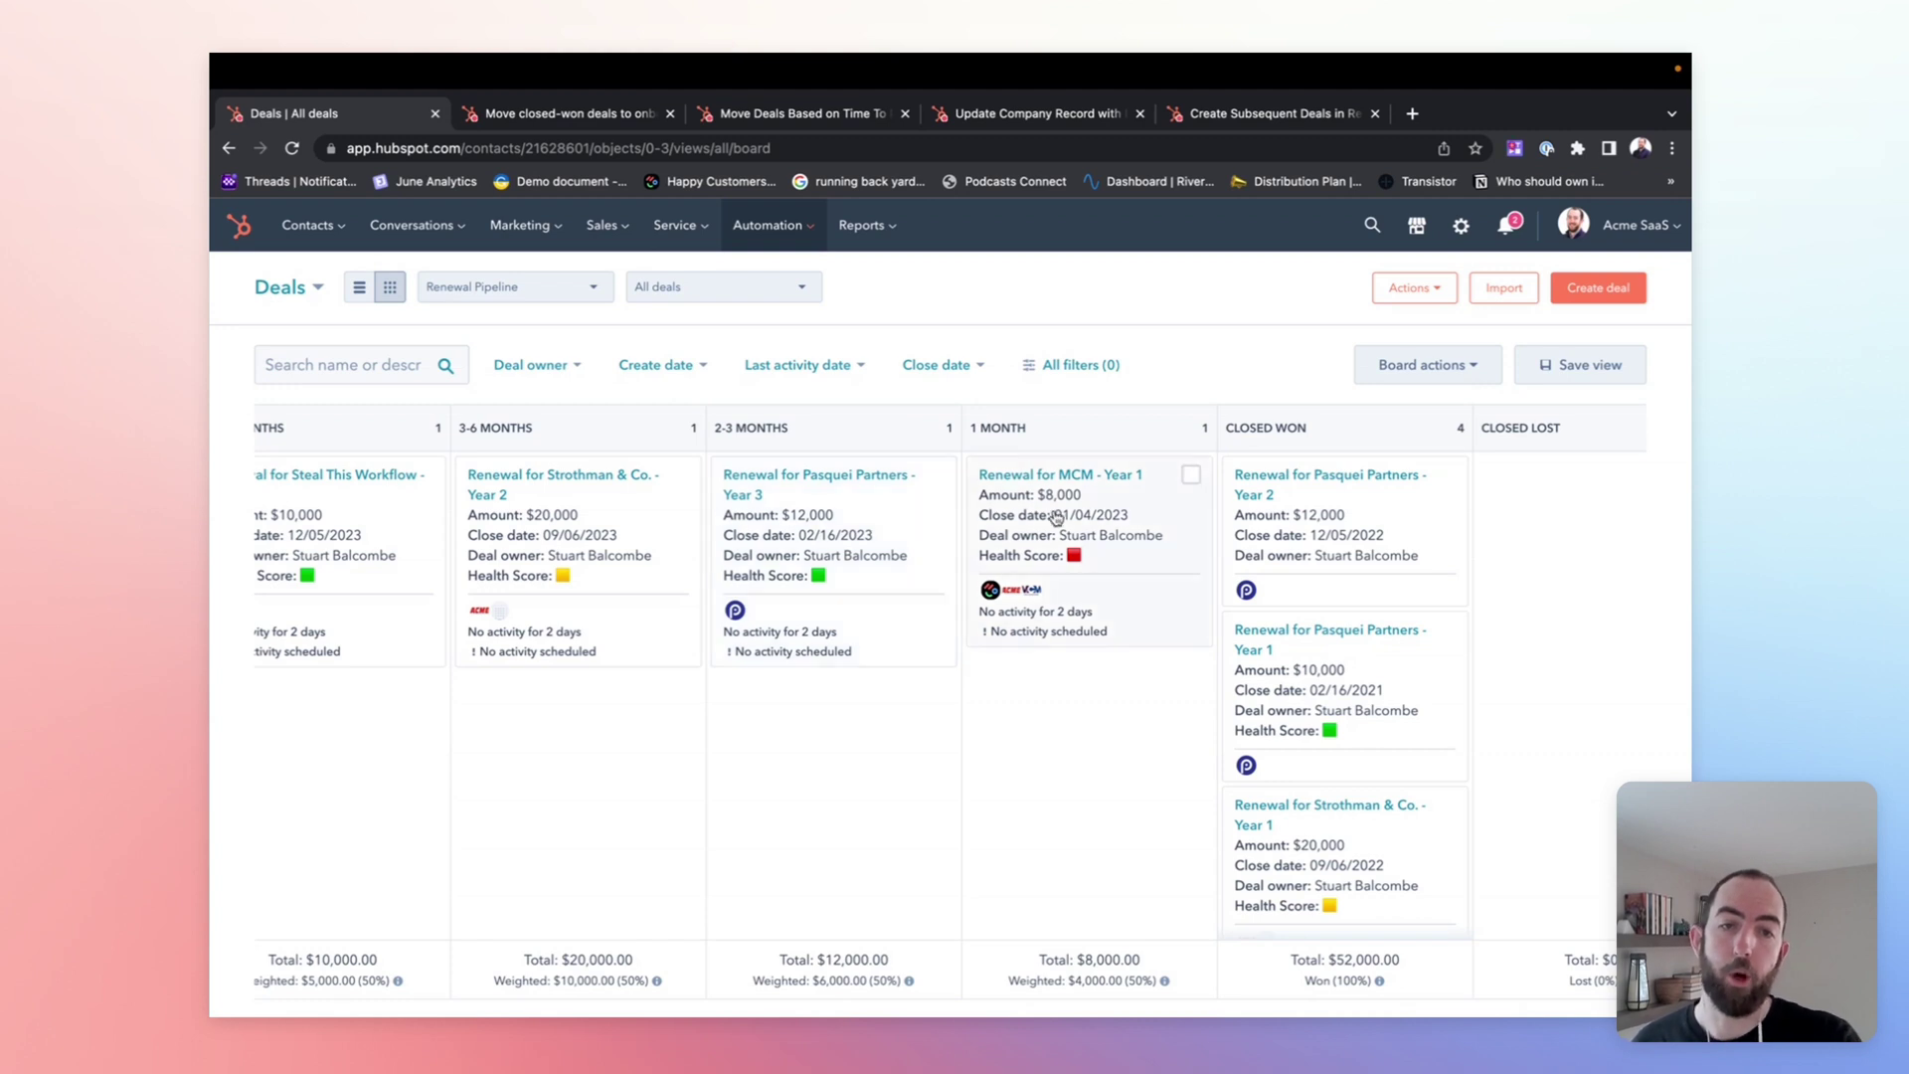
{"action": "left_click_drag", "start_coordinate": [1054, 517], "coordinate": [1236, 497]}
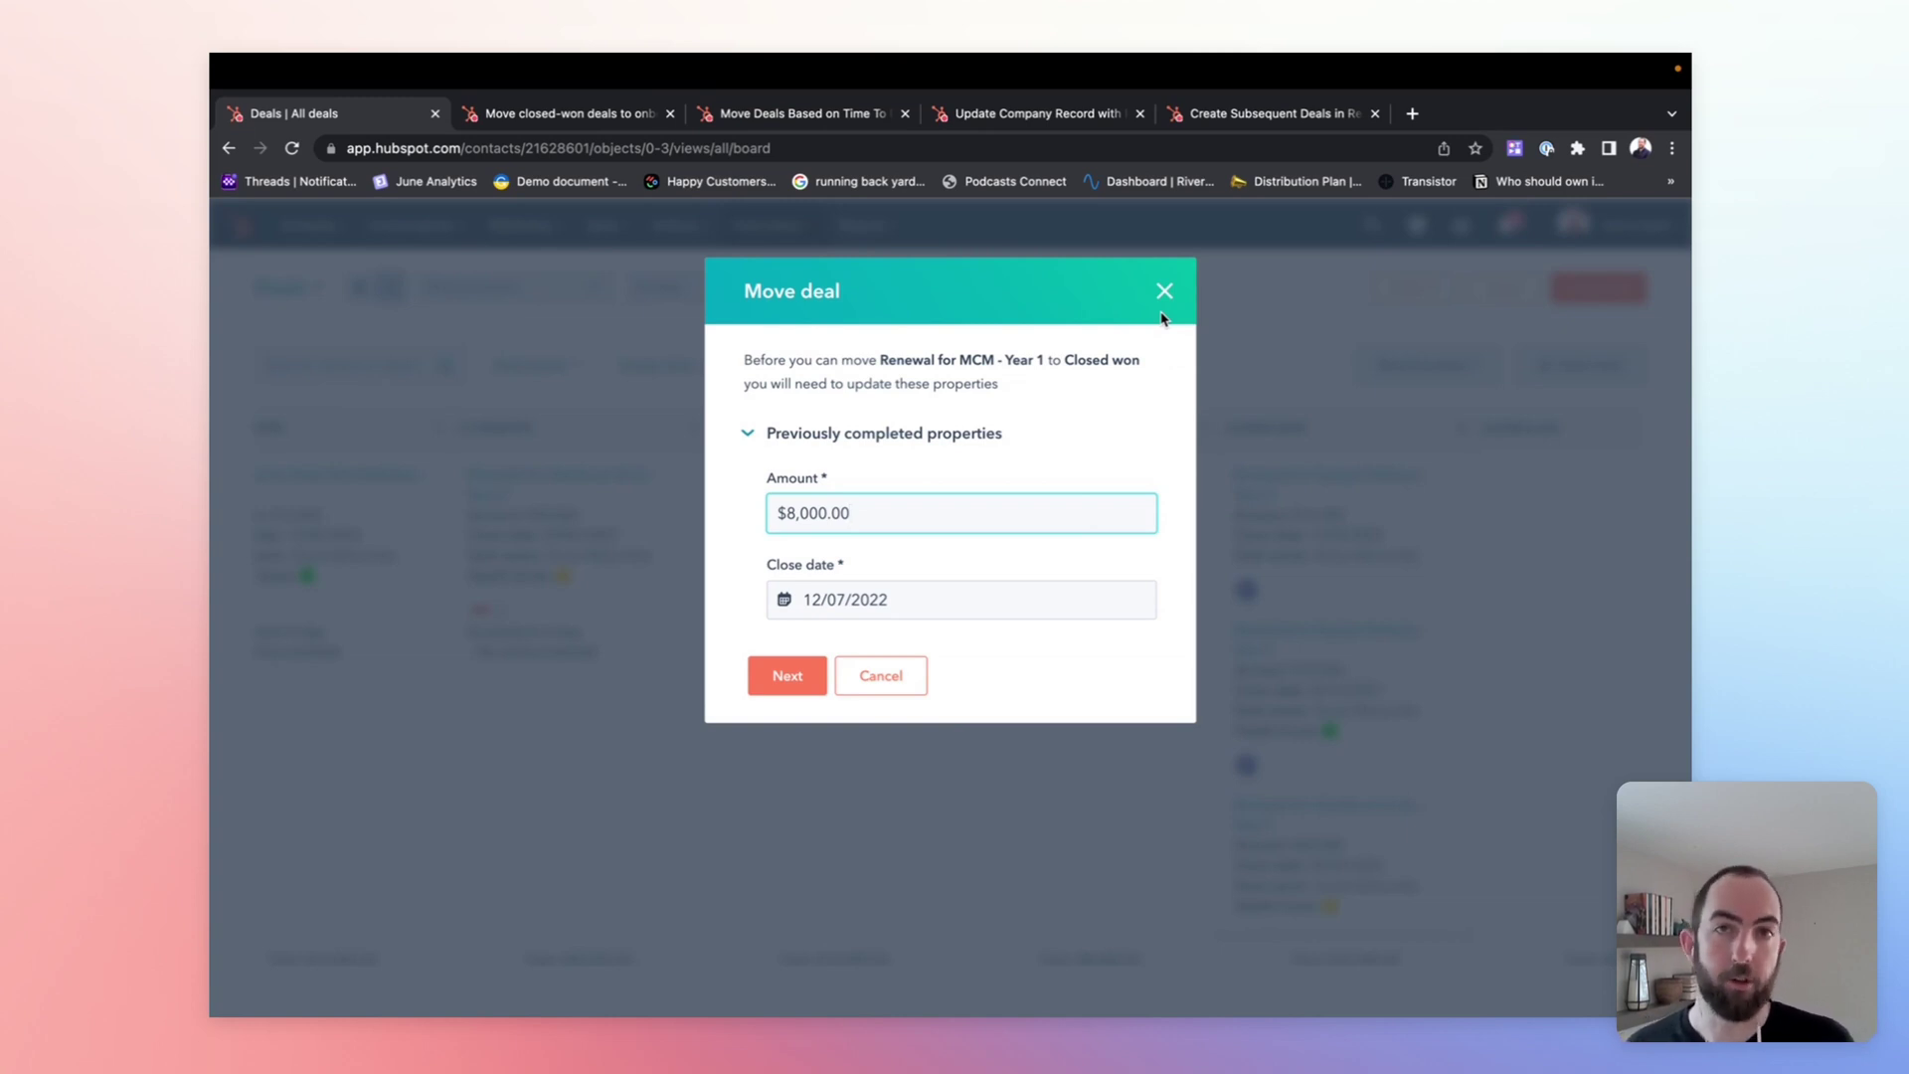
{"action": "left_click", "coordinate": [1163, 290]}
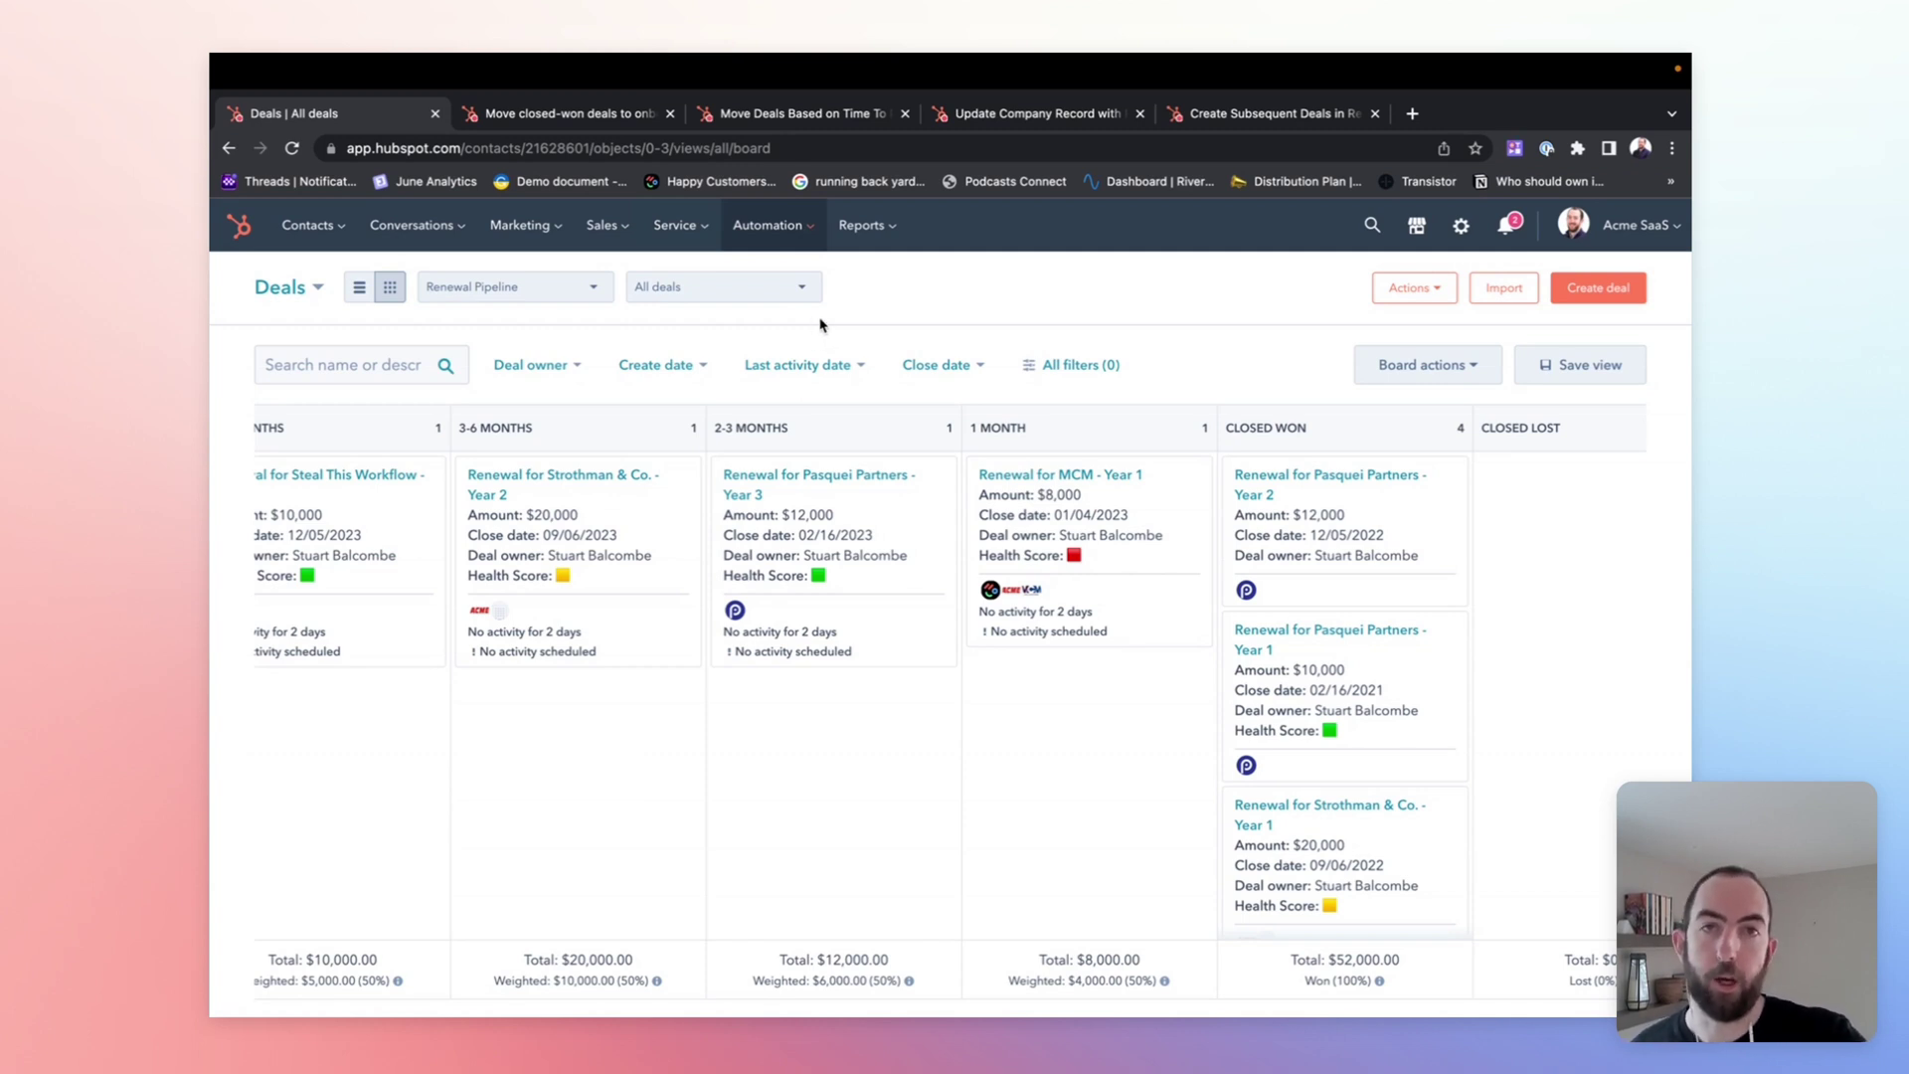
Step: Expand the closed-won deals workflow's If/then branch to list all five conditions
{"action": "left_click", "coordinate": [600, 123]}
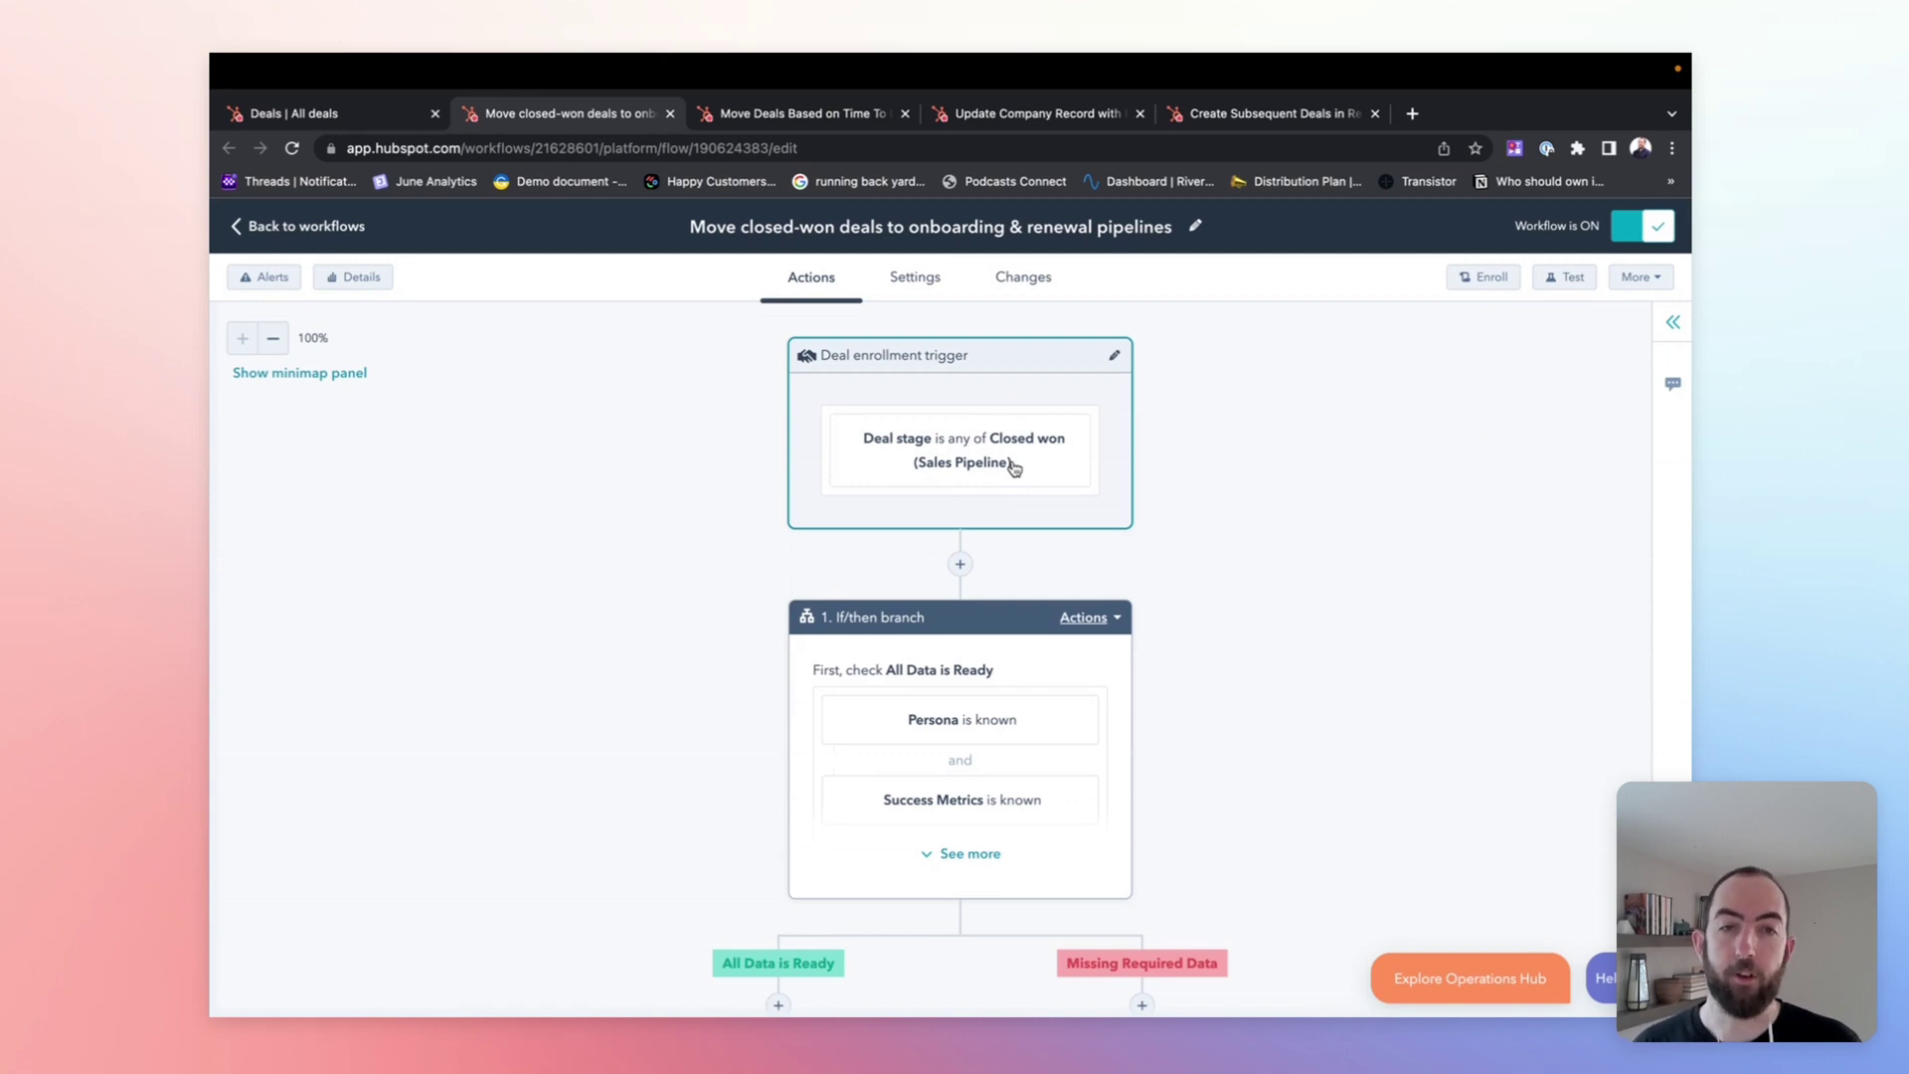
{"action": "scroll", "coordinate": [1009, 457], "scroll_direction": "down", "scroll_amount": 3}
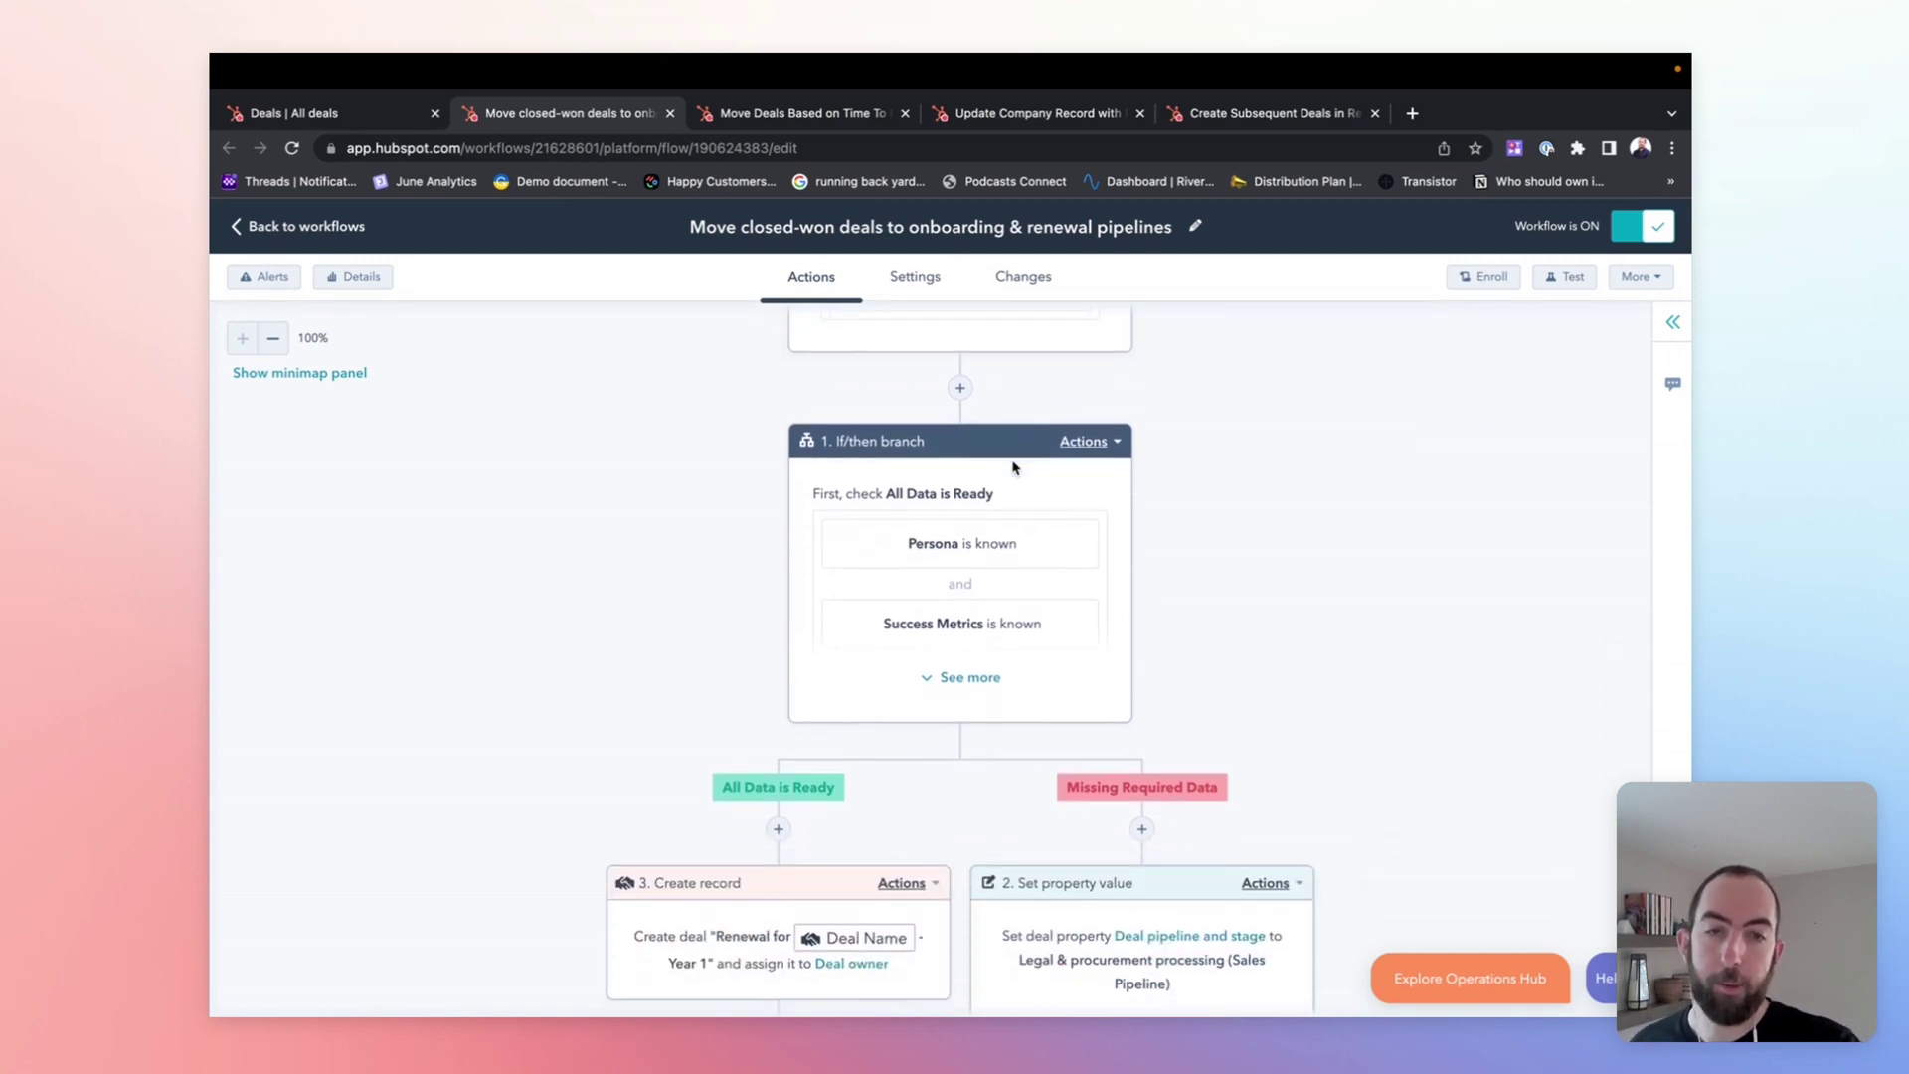
{"action": "left_click", "coordinate": [970, 678]}
{"action": "scroll", "coordinate": [992, 706], "scroll_direction": "down", "scroll_amount": 1}
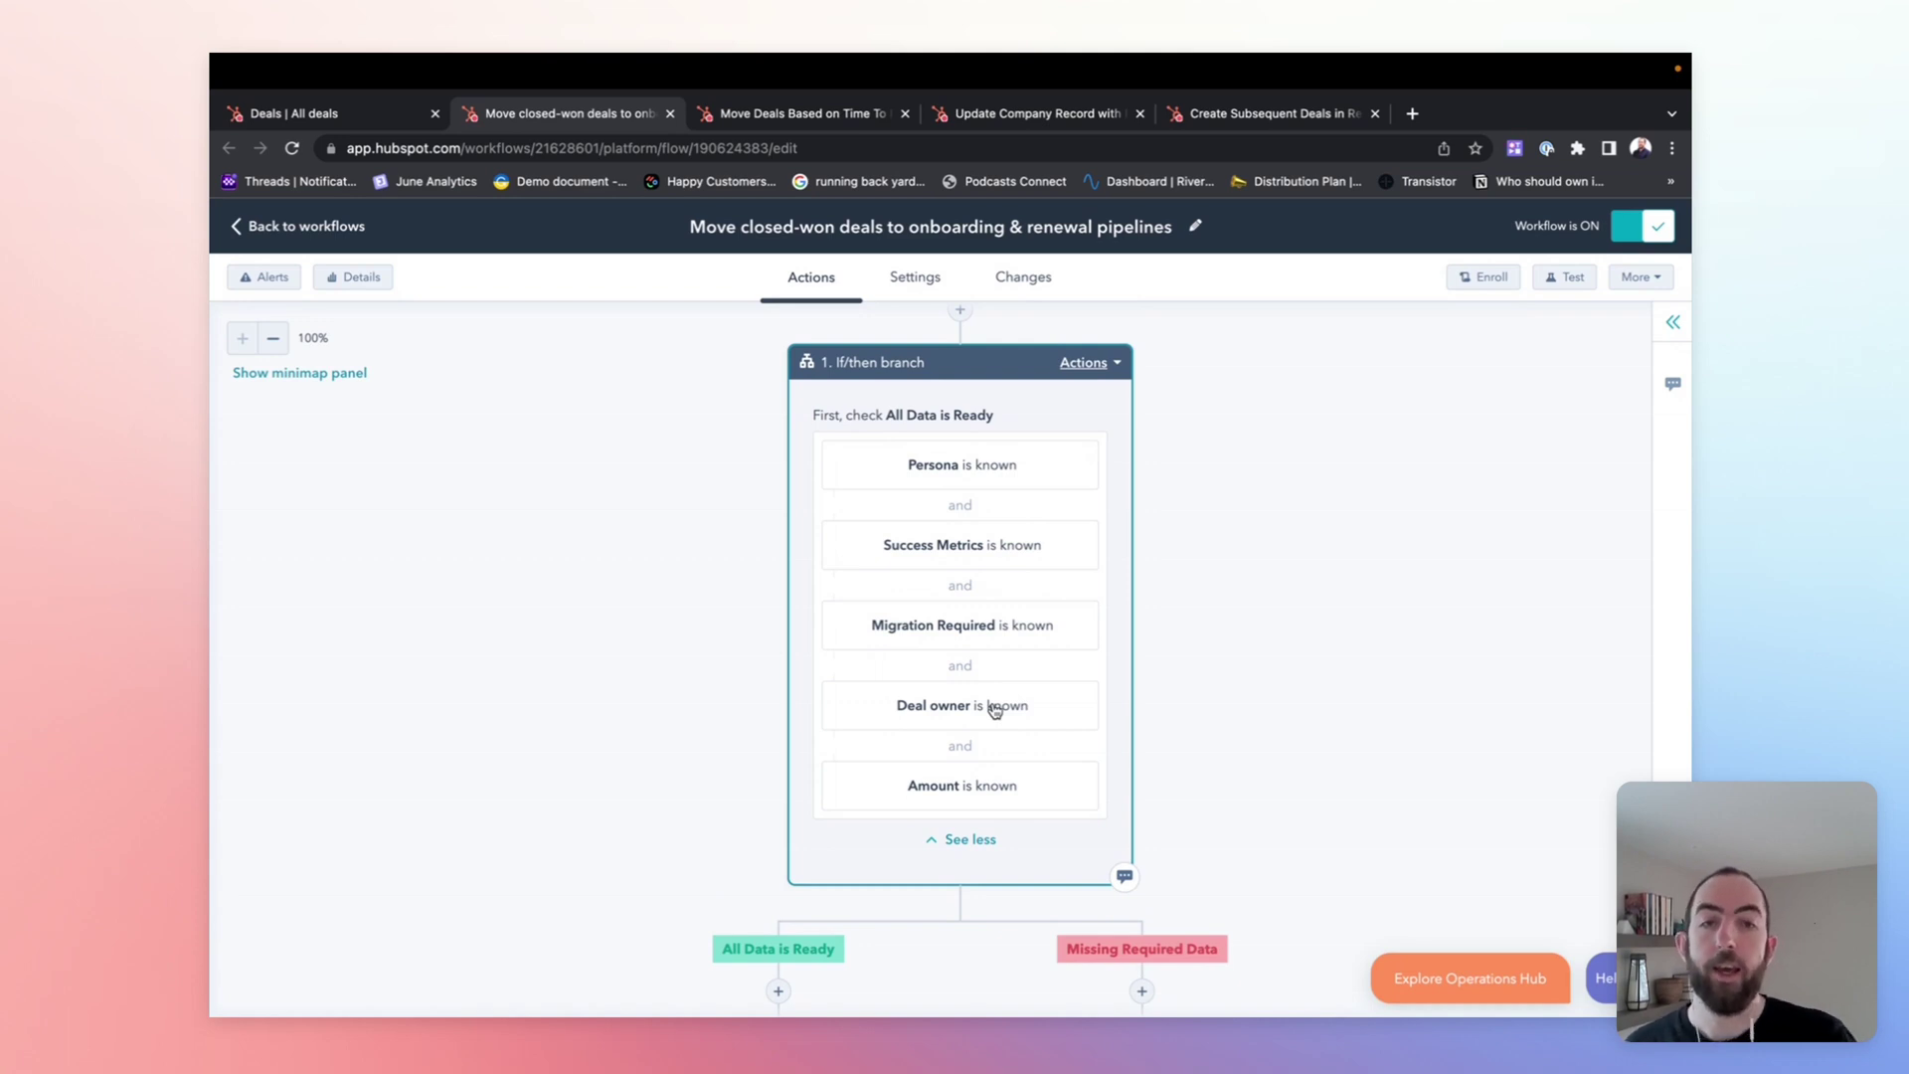
{"action": "scroll", "coordinate": [995, 709], "scroll_direction": "down", "scroll_amount": 1}
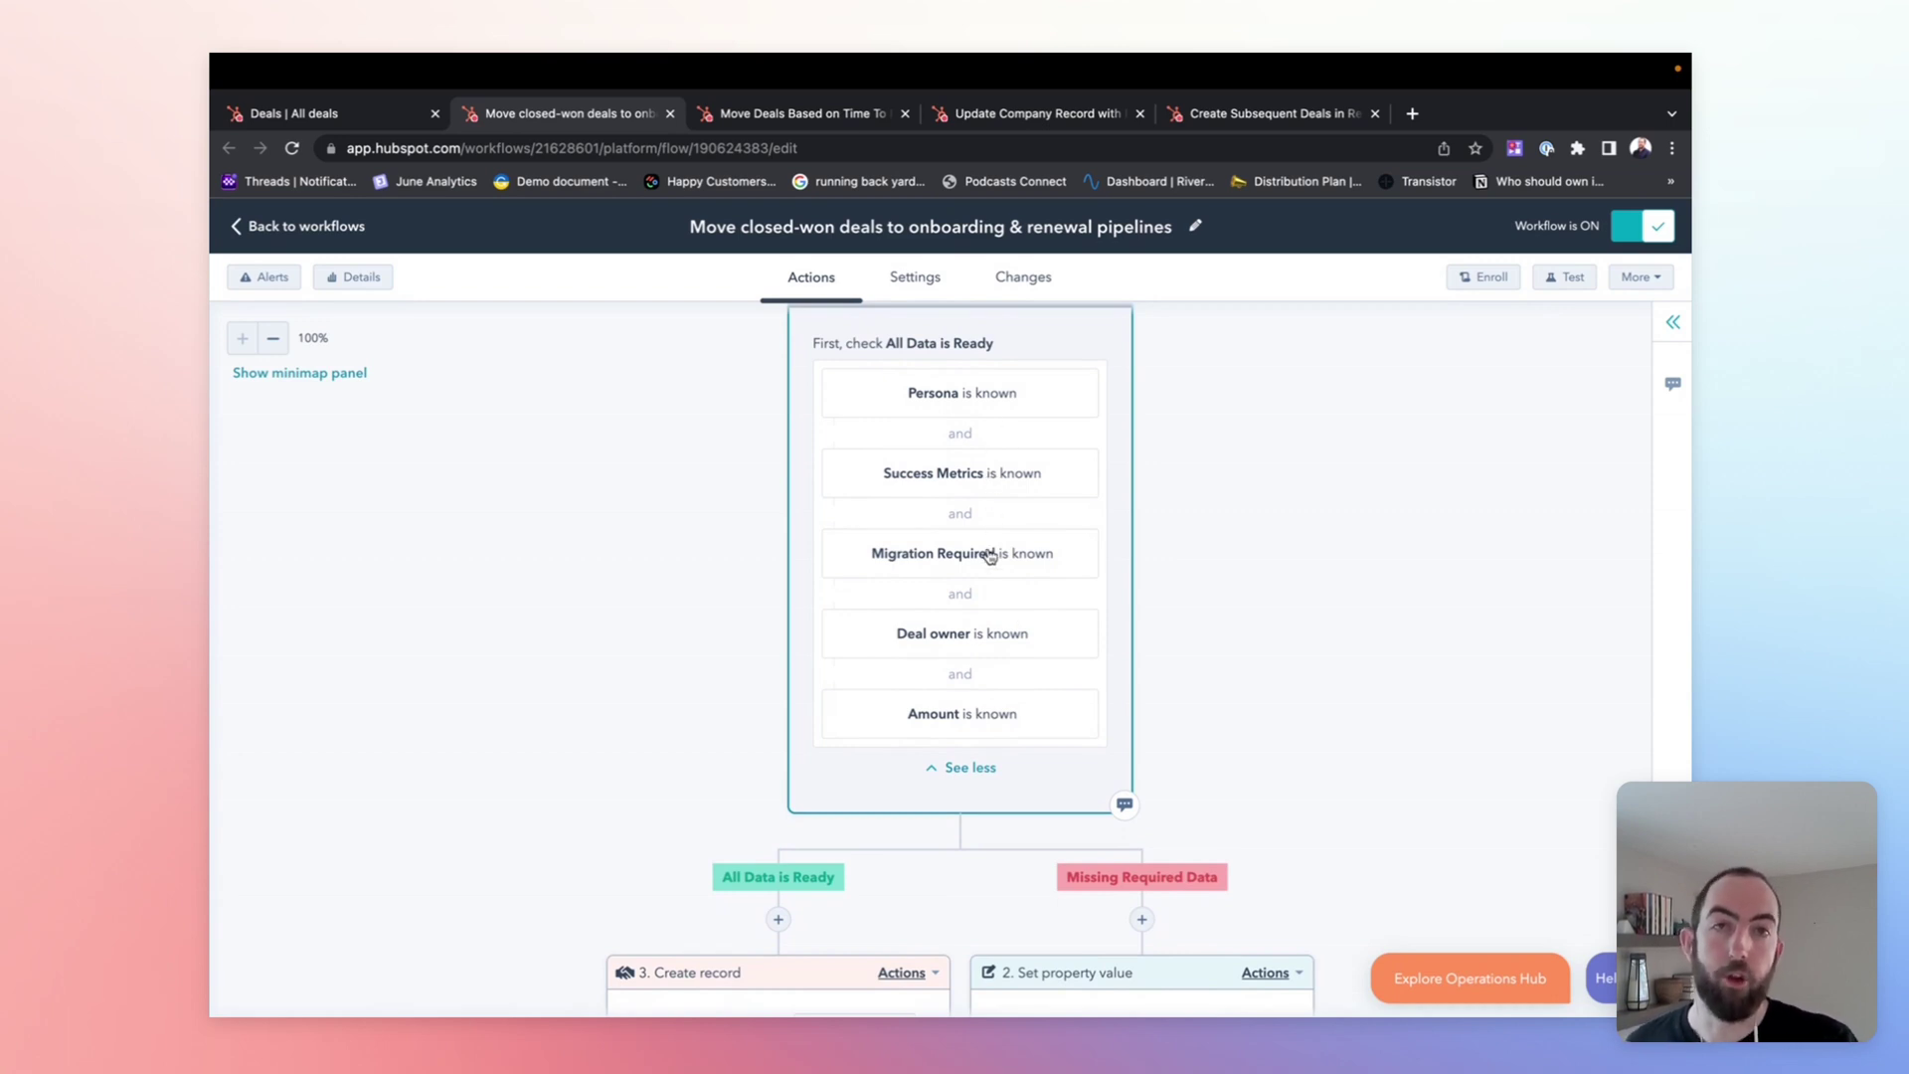
{"action": "scroll", "coordinate": [990, 596], "scroll_direction": "down", "scroll_amount": 3}
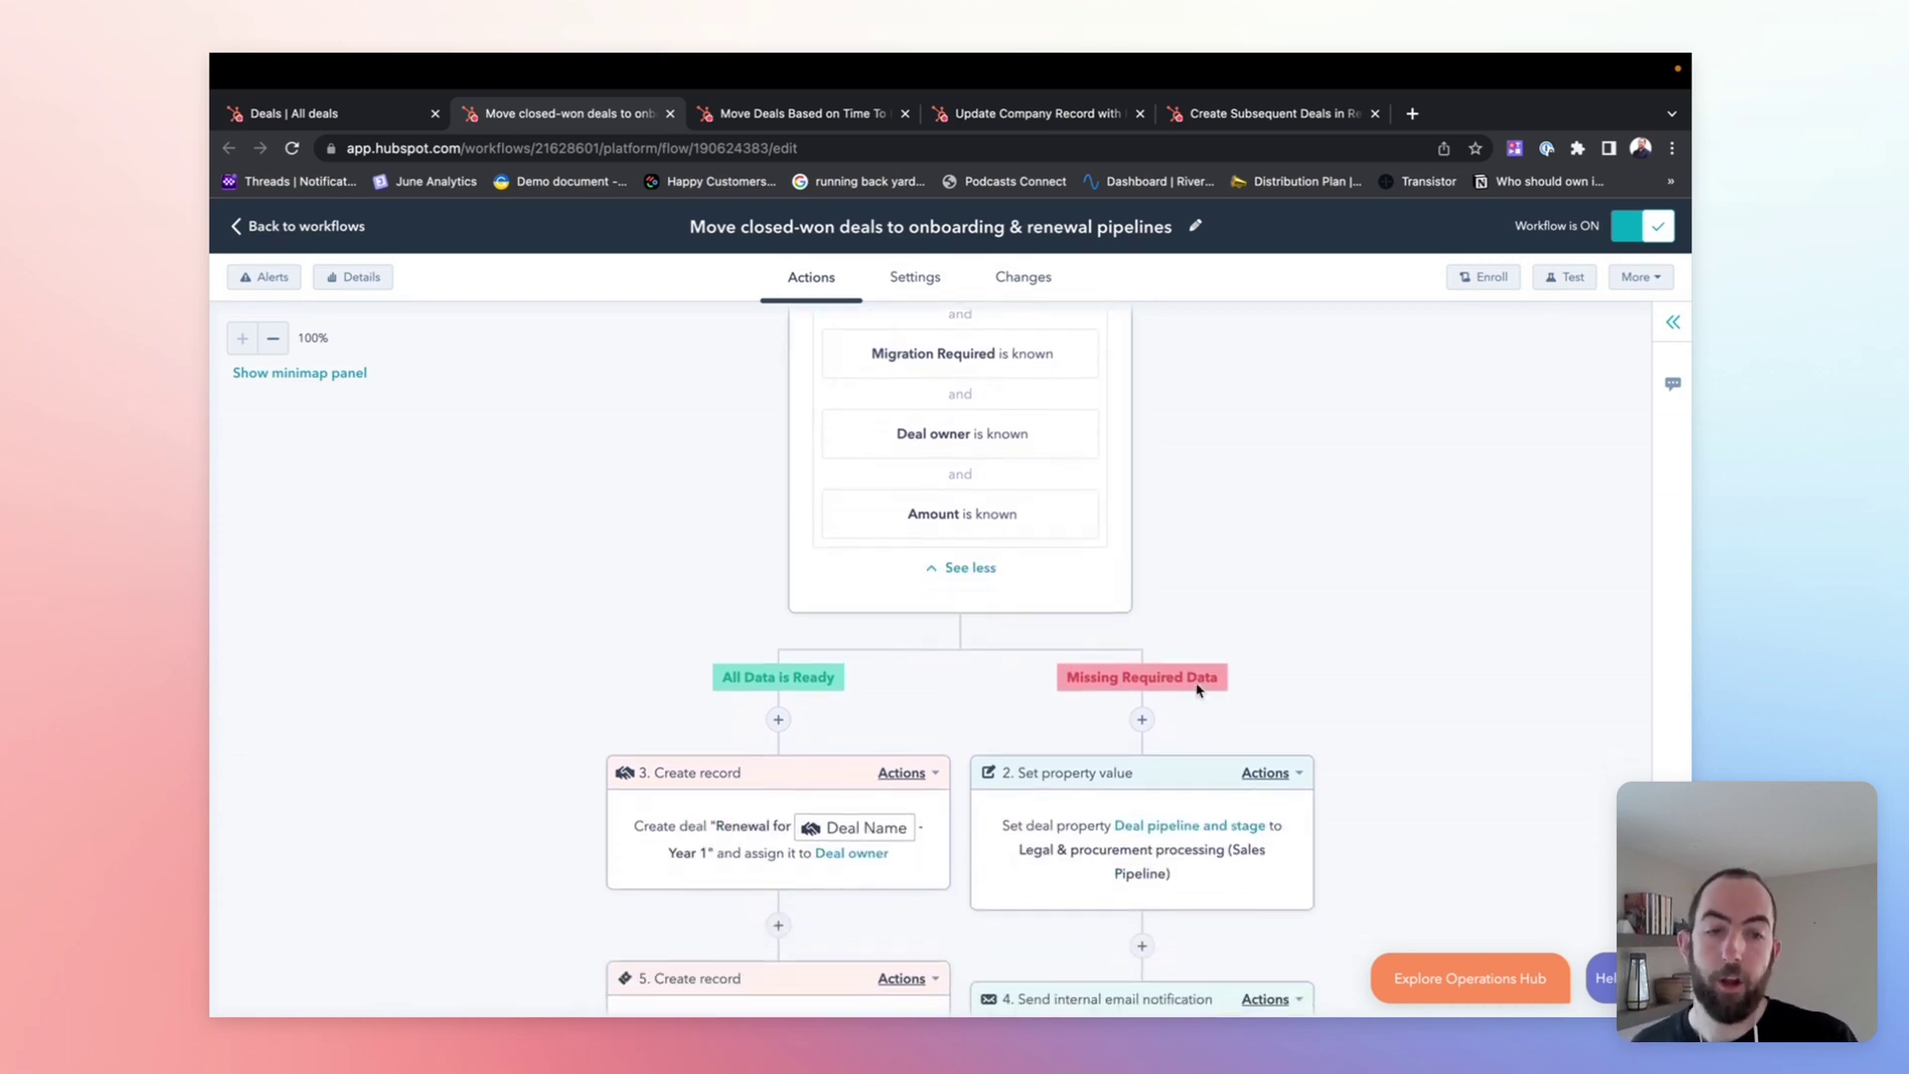
{"action": "scroll", "coordinate": [1175, 685], "scroll_direction": "down", "scroll_amount": 2}
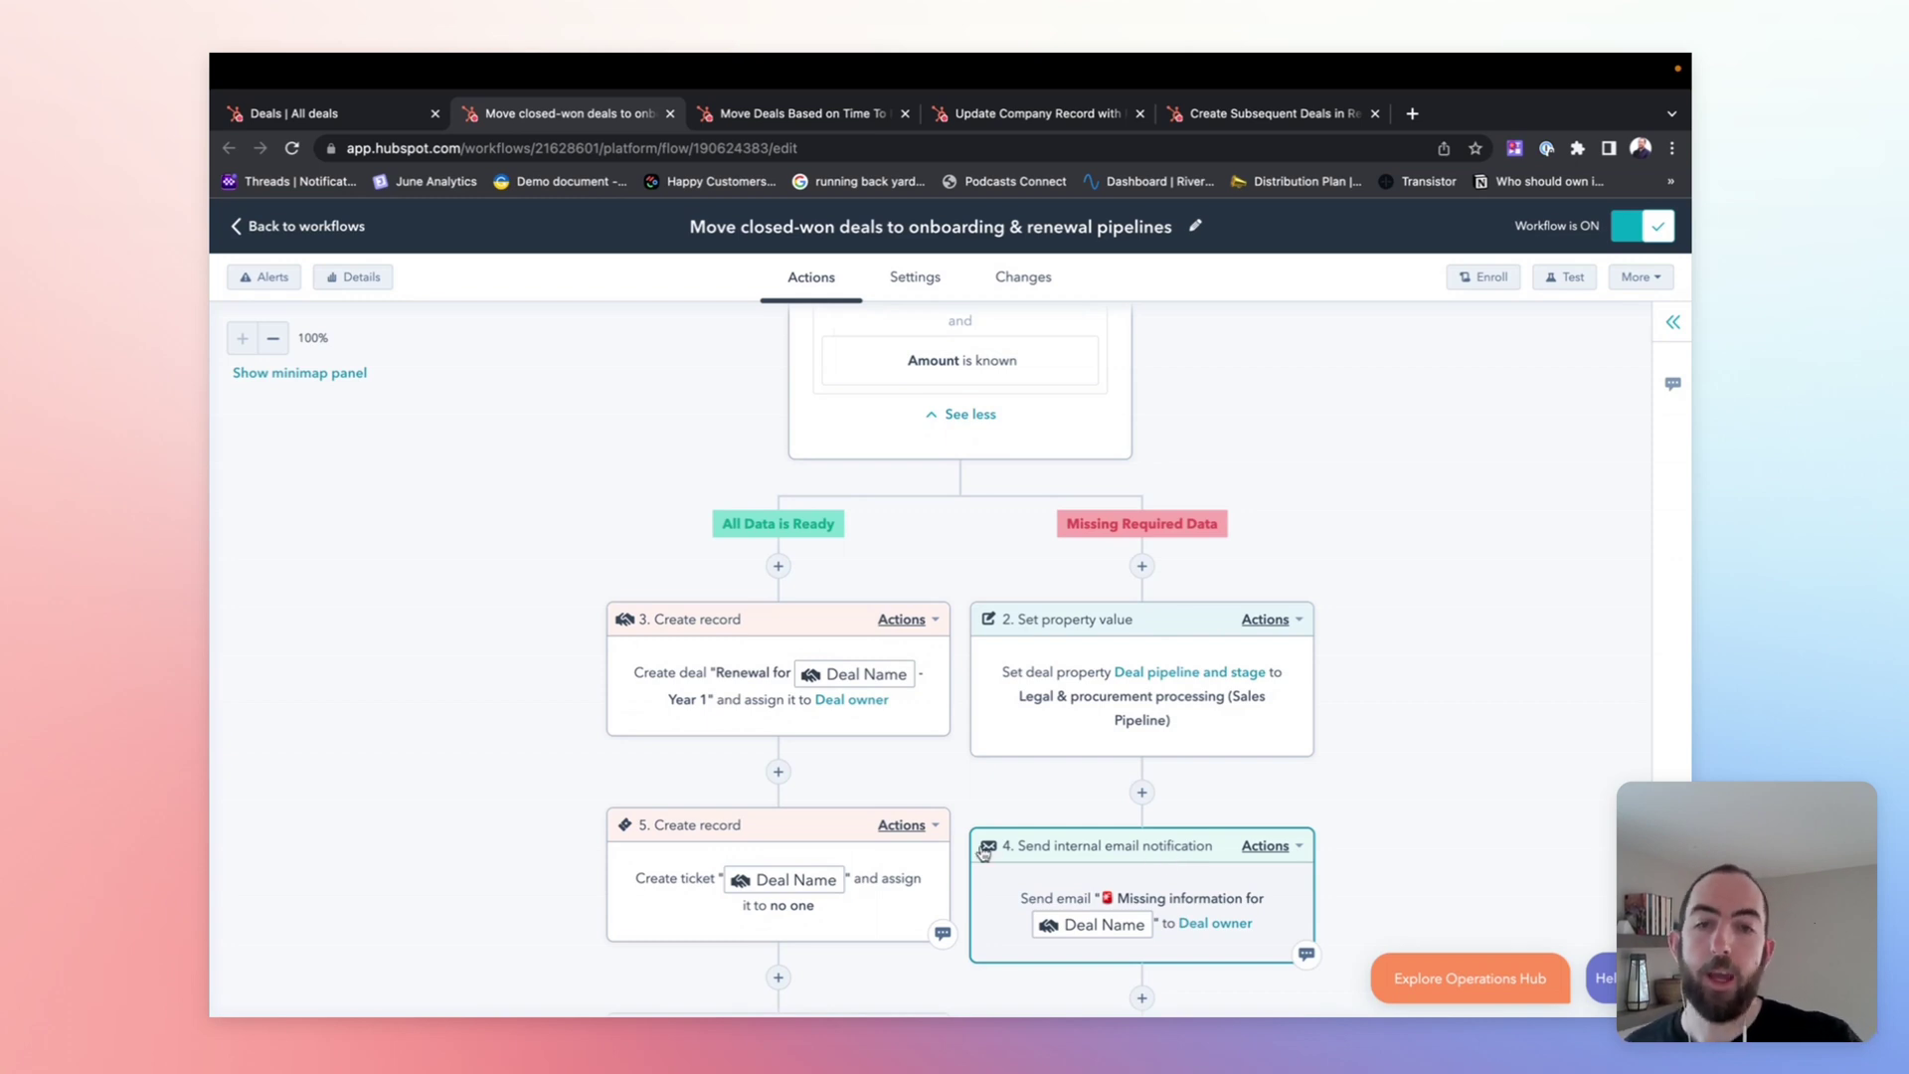
{"action": "scroll", "coordinate": [871, 765], "scroll_direction": "down", "scroll_amount": 1}
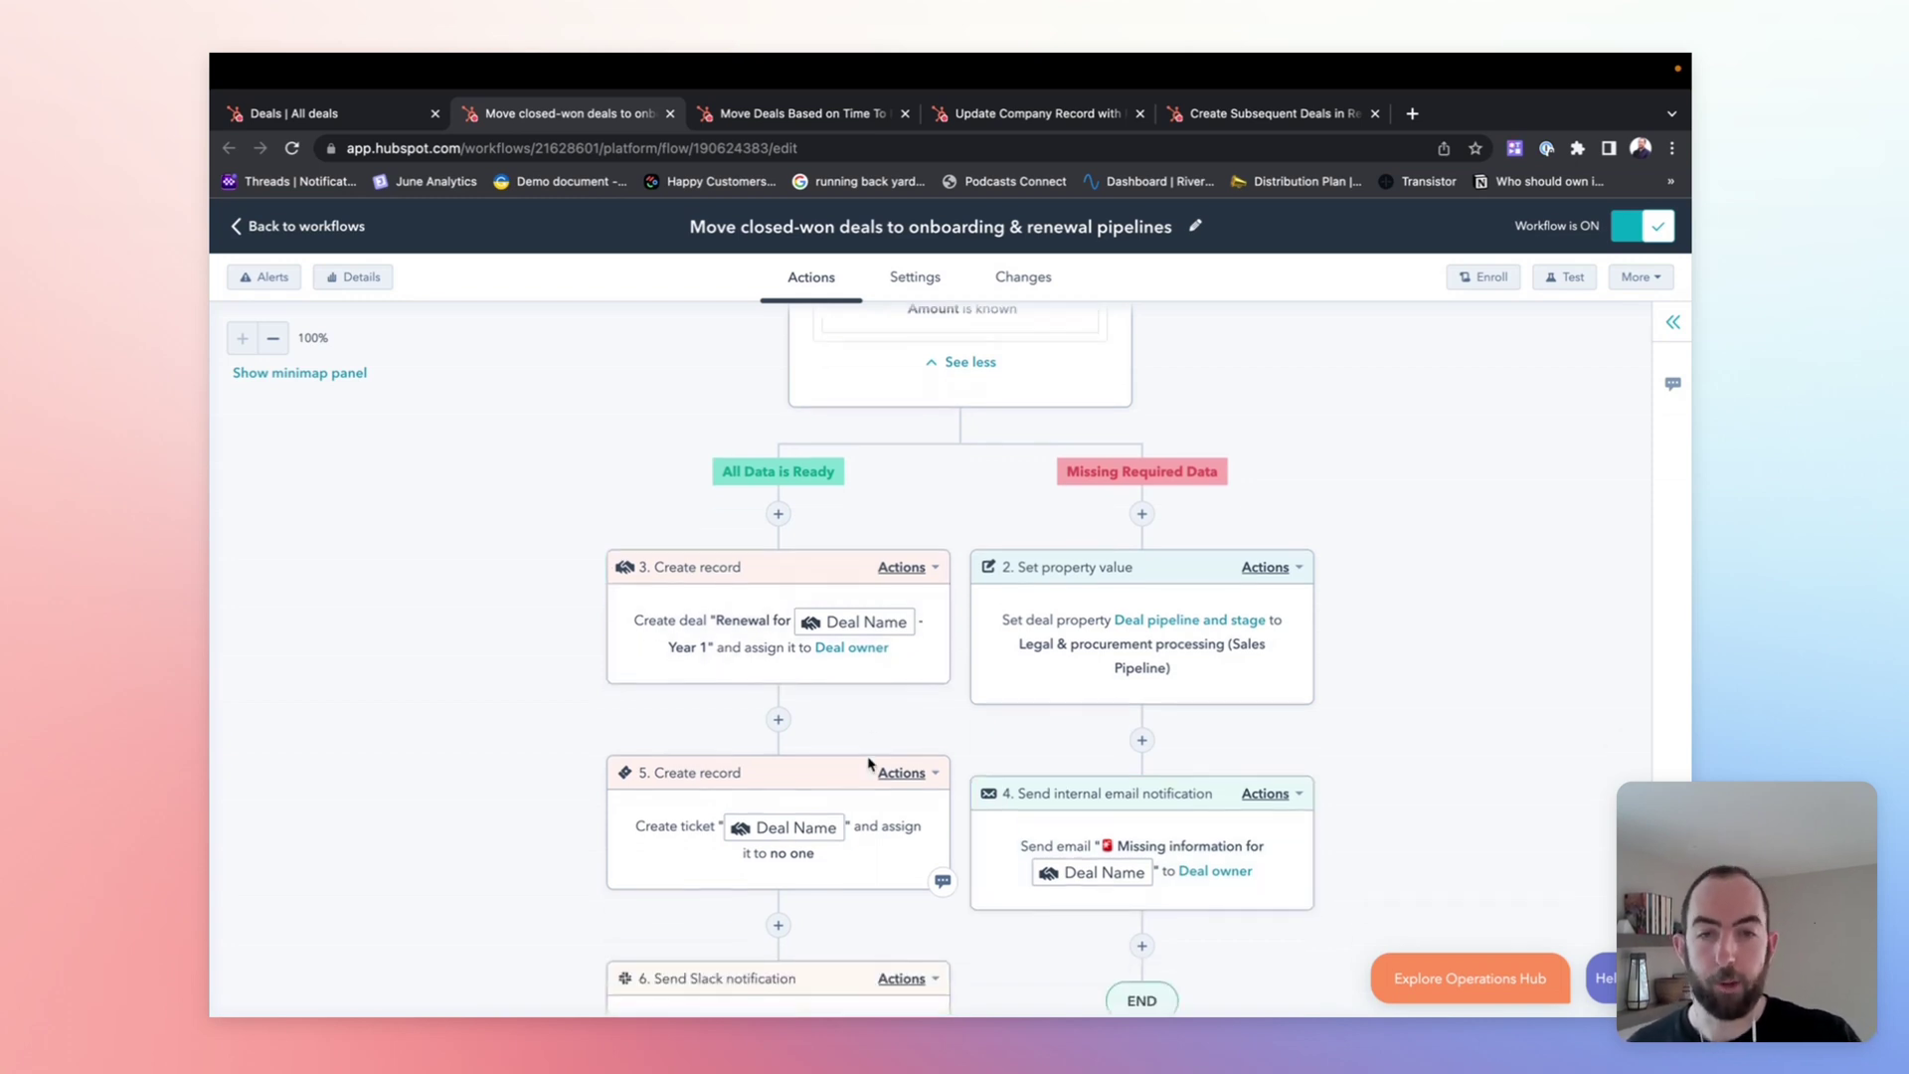
Step: Open the renewal-deal Create record step and inspect its 'Renewal for … Year 1' deal name
{"action": "left_click", "coordinate": [716, 613]}
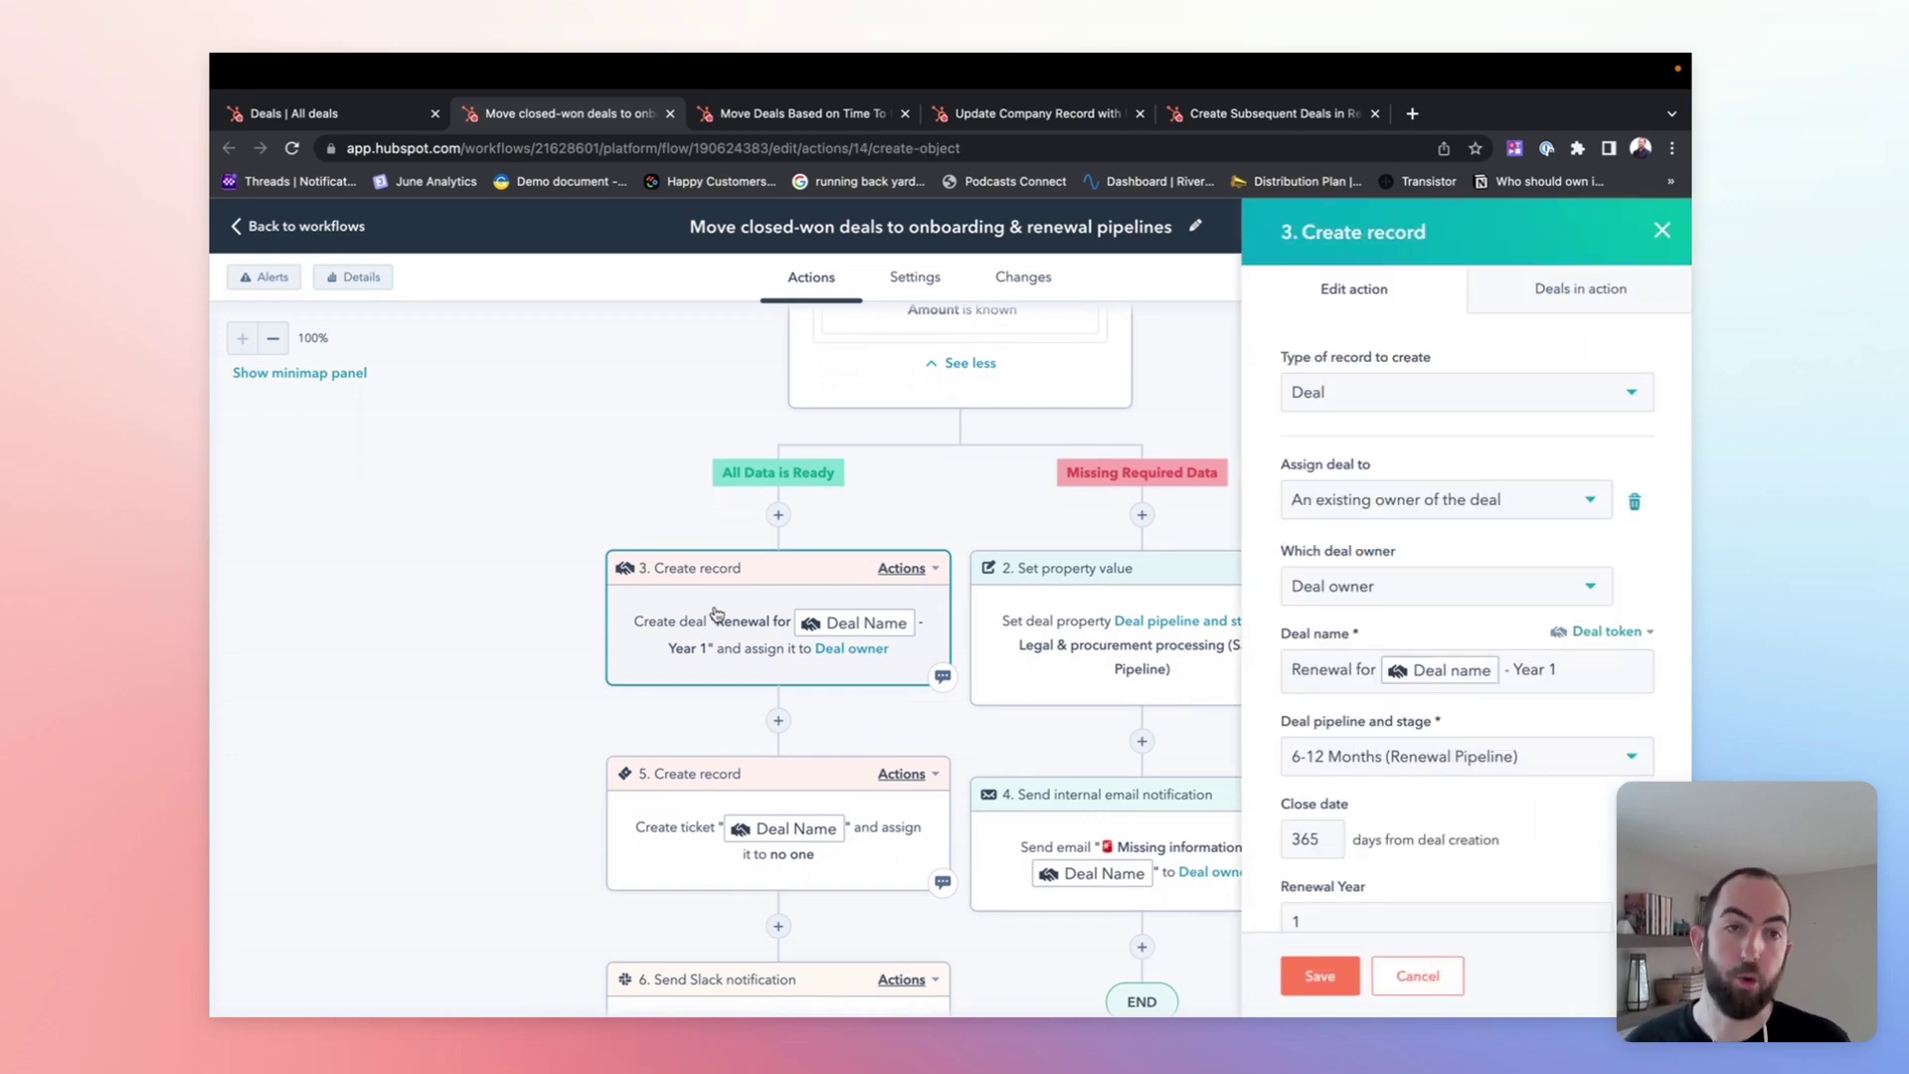
{"action": "scroll", "coordinate": [1452, 485], "scroll_direction": "down", "scroll_amount": 1}
{"action": "scroll", "coordinate": [1464, 507], "scroll_direction": "down", "scroll_amount": 1}
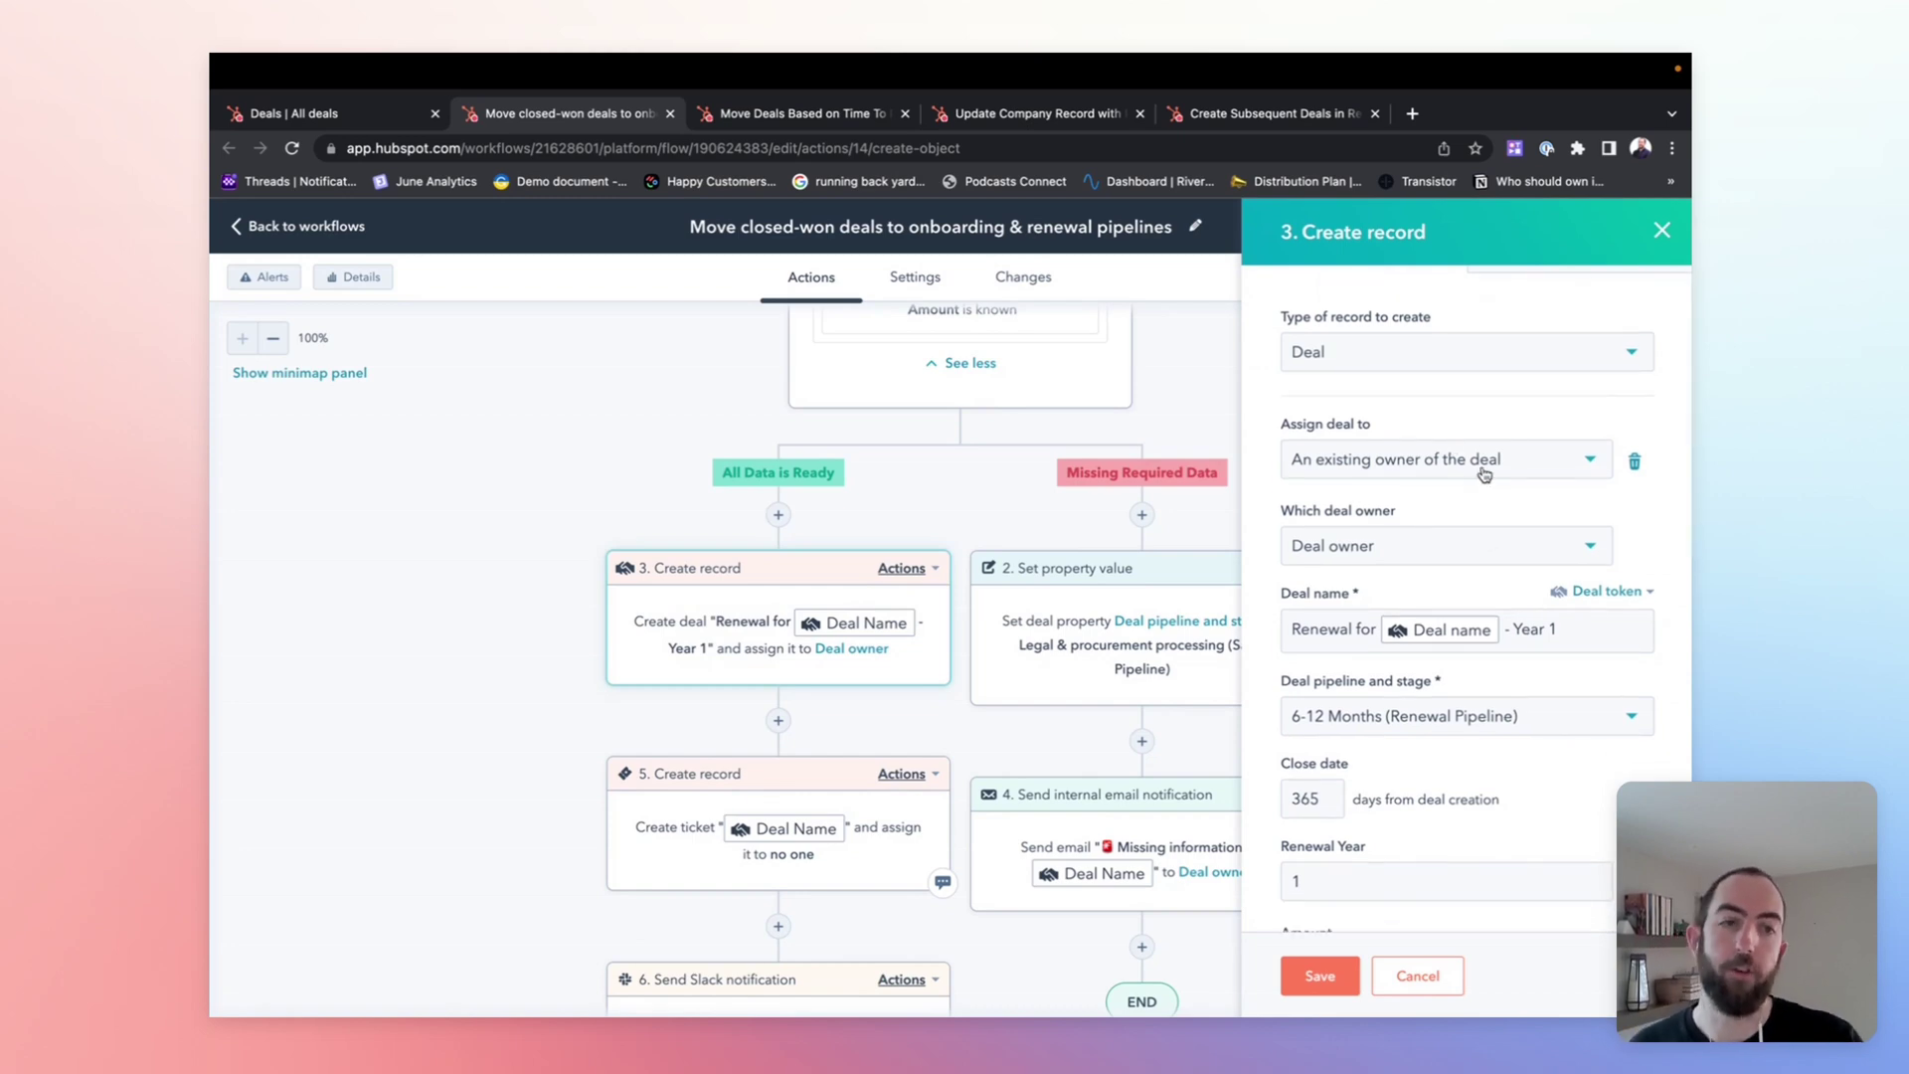
{"action": "scroll", "coordinate": [1473, 534], "scroll_direction": "down", "scroll_amount": 3}
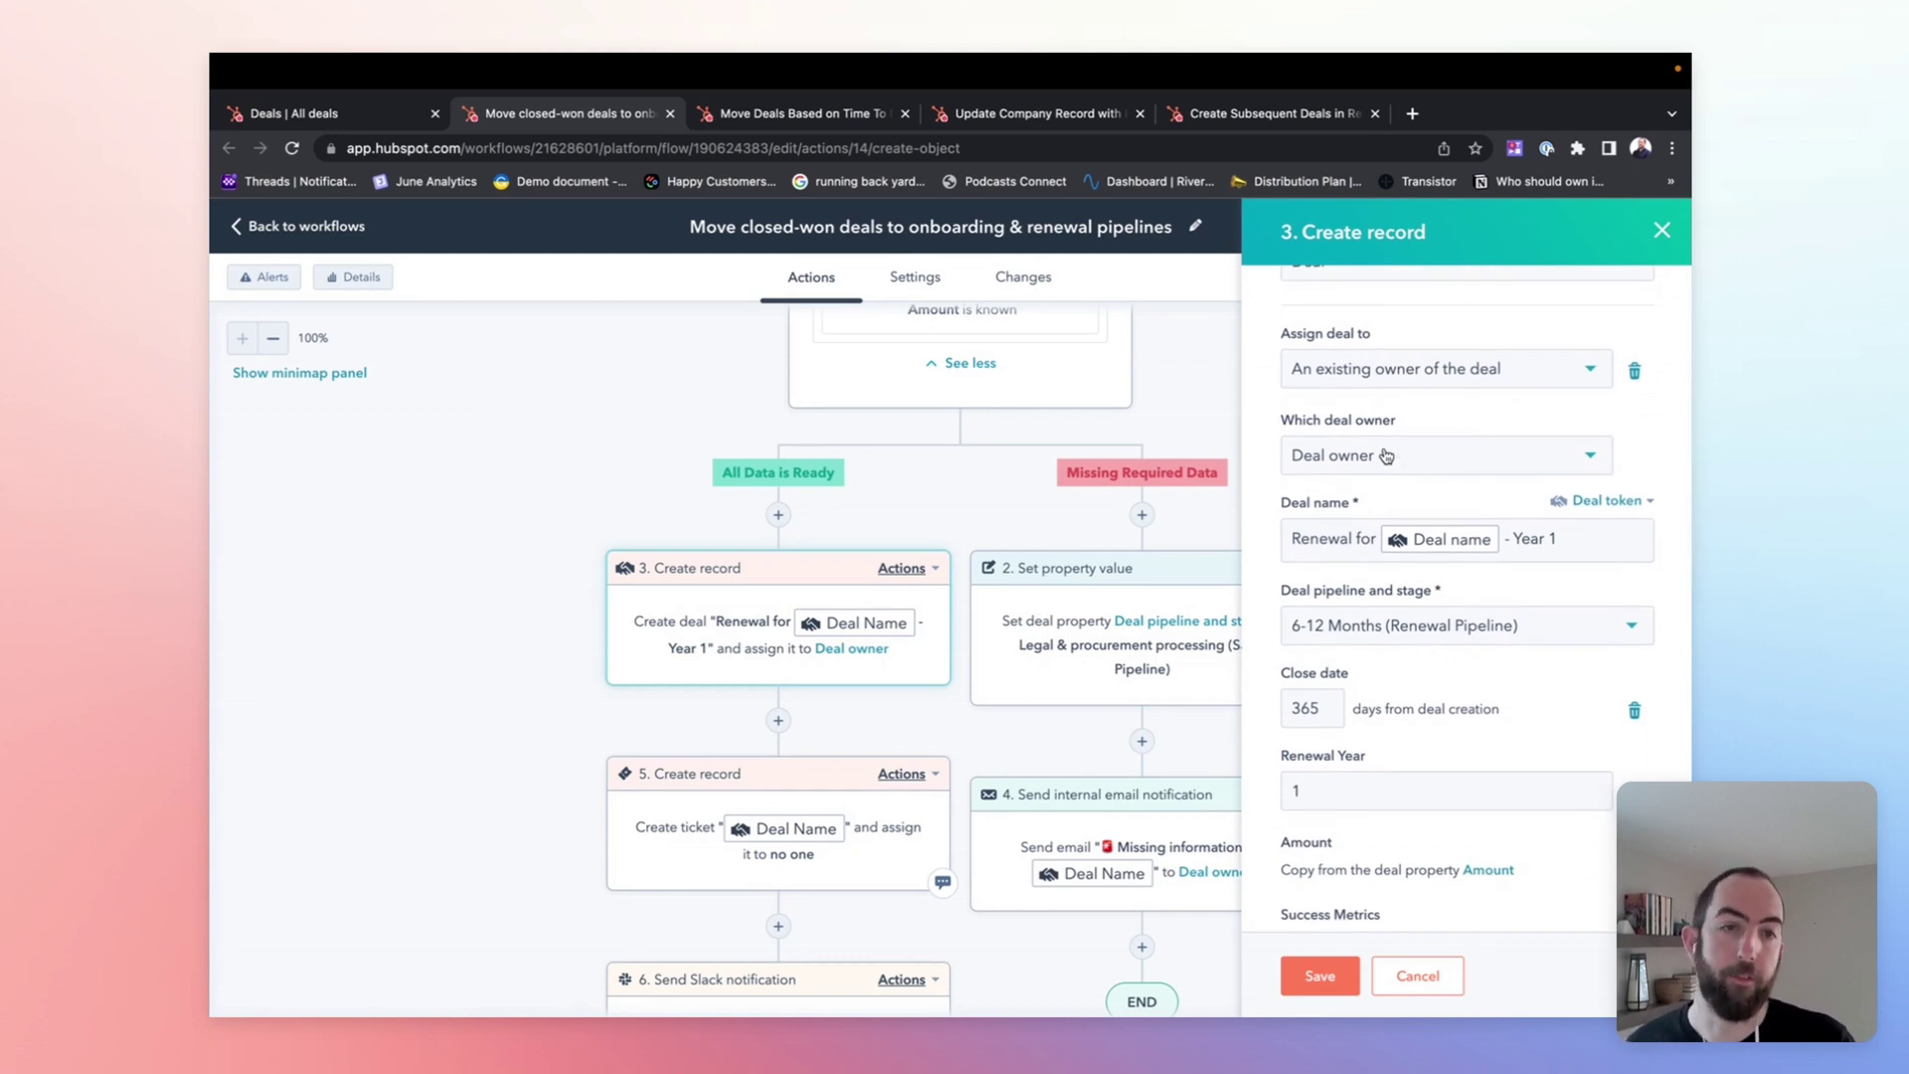
{"action": "scroll", "coordinate": [1332, 472], "scroll_direction": "down", "scroll_amount": 2}
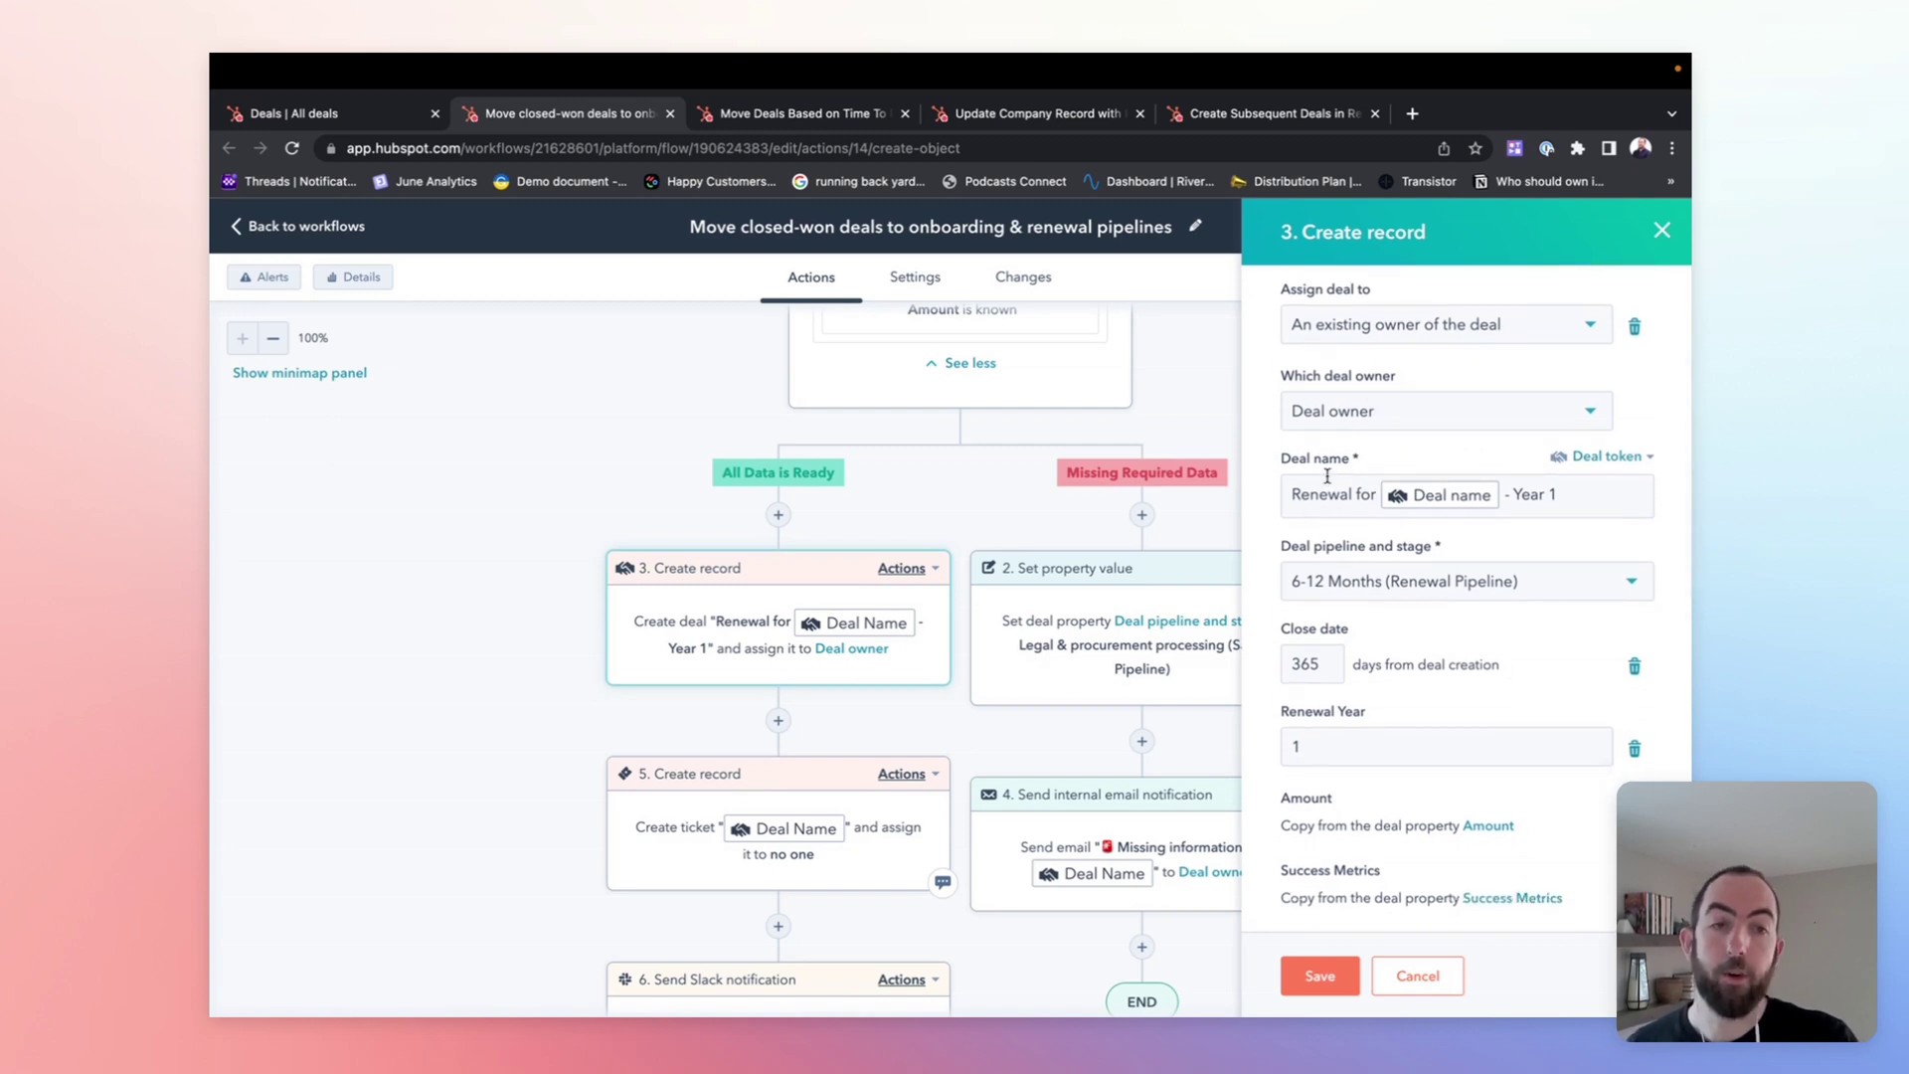
{"action": "left_click_drag", "start_coordinate": [1382, 497], "coordinate": [1291, 496]}
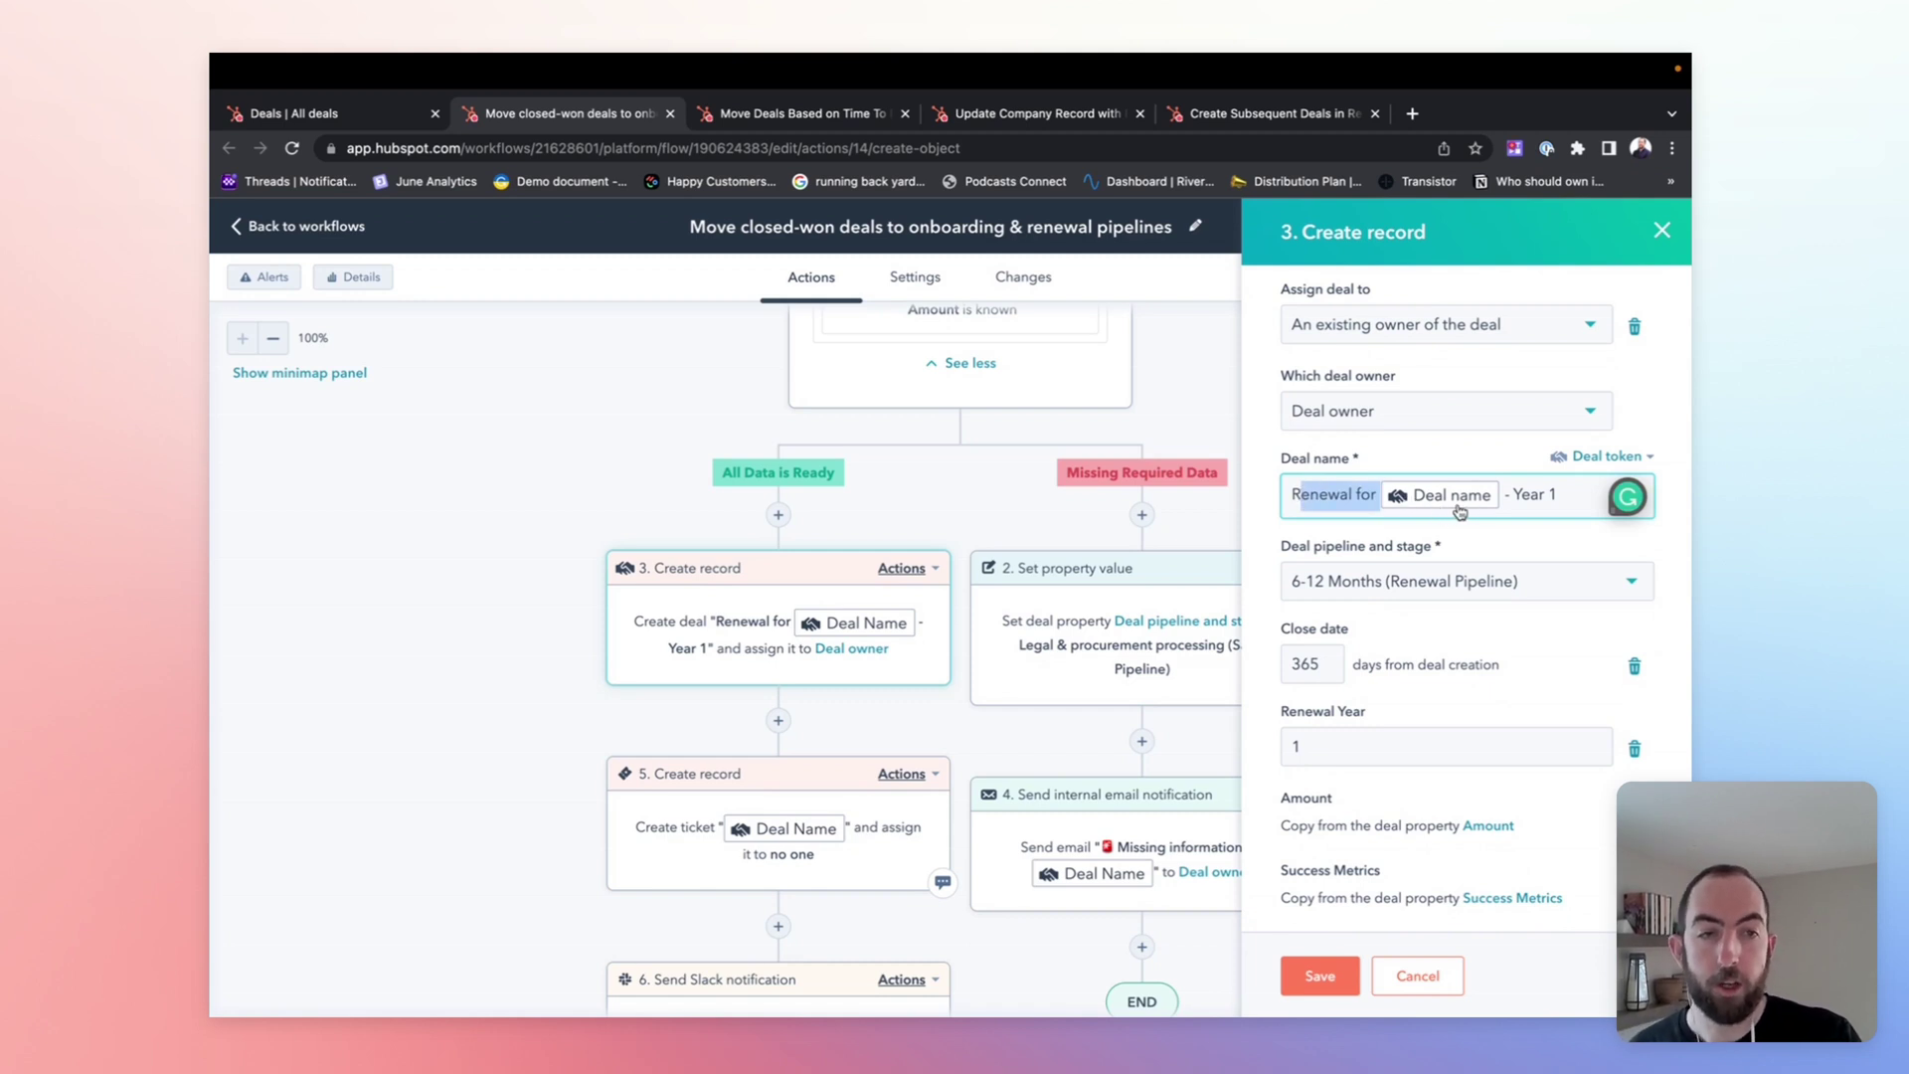
{"action": "left_click_drag", "start_coordinate": [1504, 495], "coordinate": [1564, 494]}
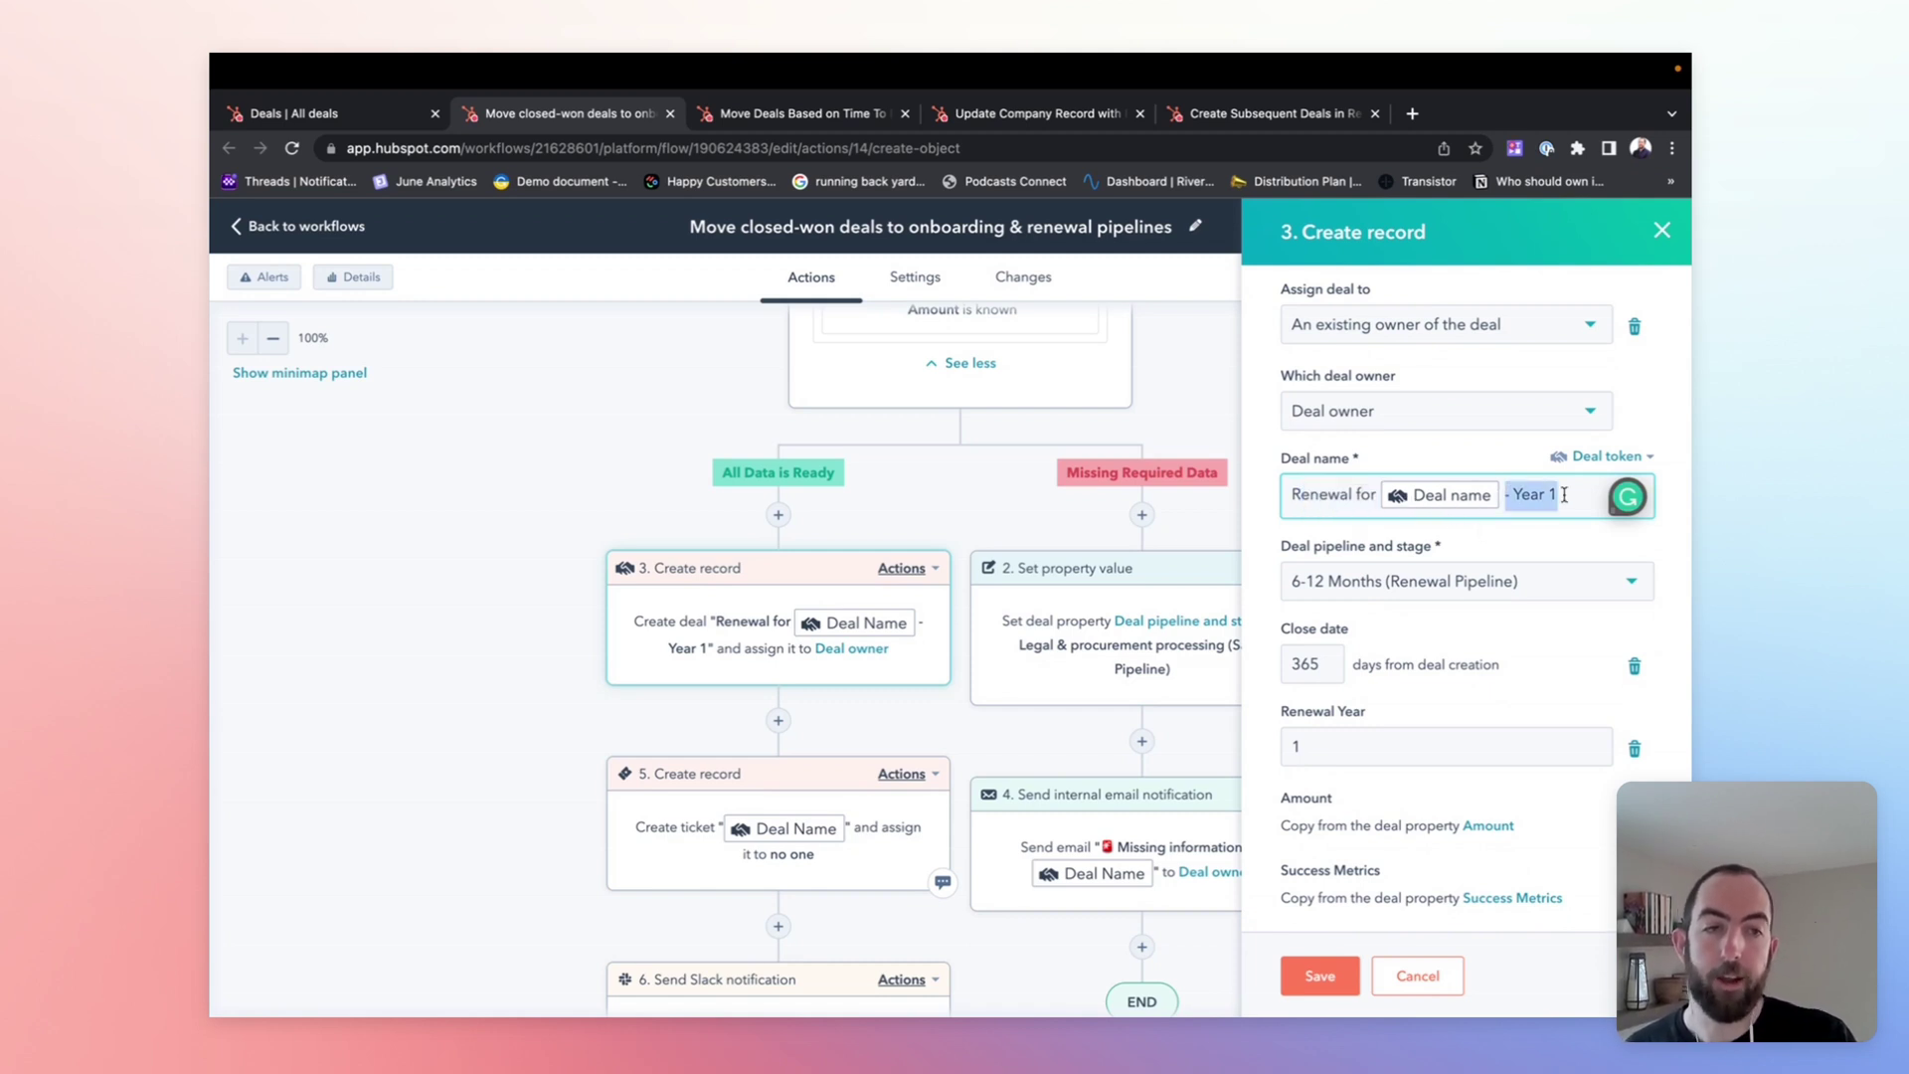
{"action": "left_click", "coordinate": [1563, 508]}
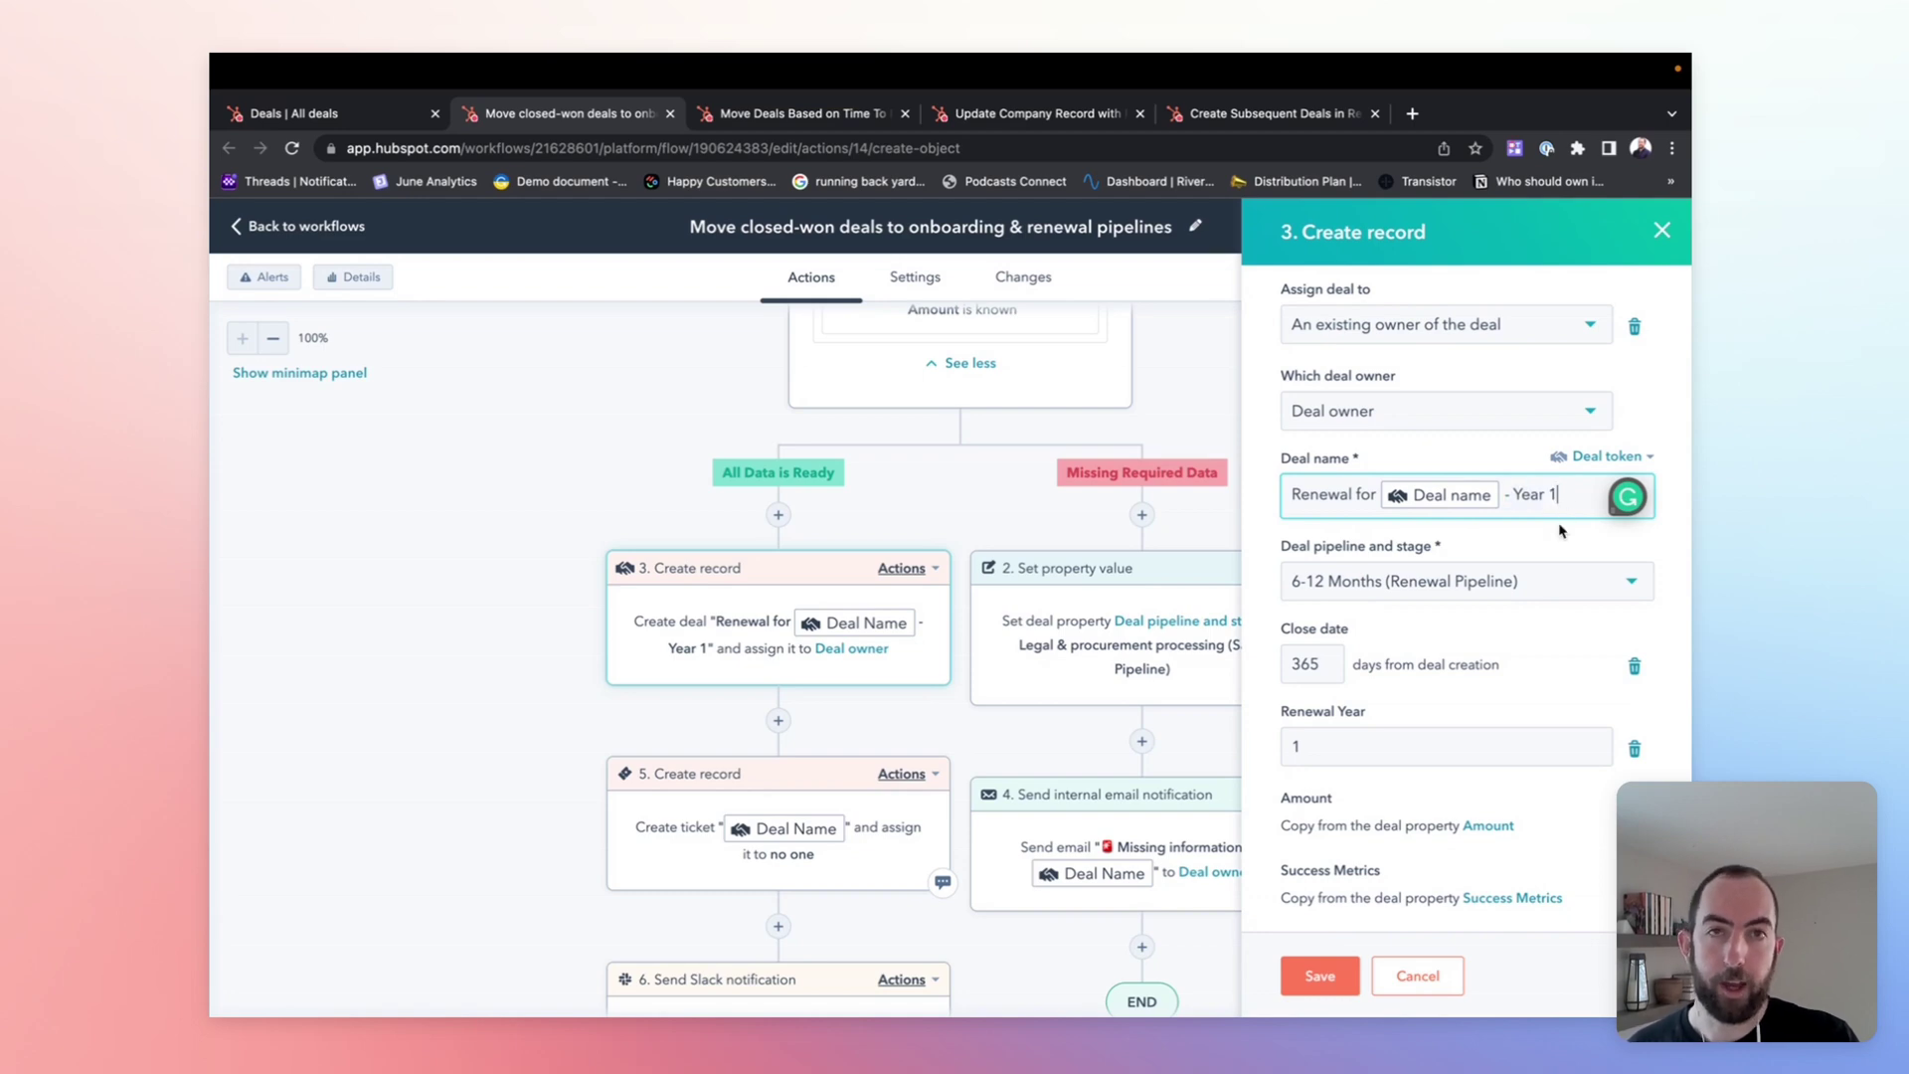
Step: Review the Renewal Year value and association checkboxes, then close the step's settings
{"action": "scroll", "coordinate": [1532, 589], "scroll_direction": "down", "scroll_amount": 1}
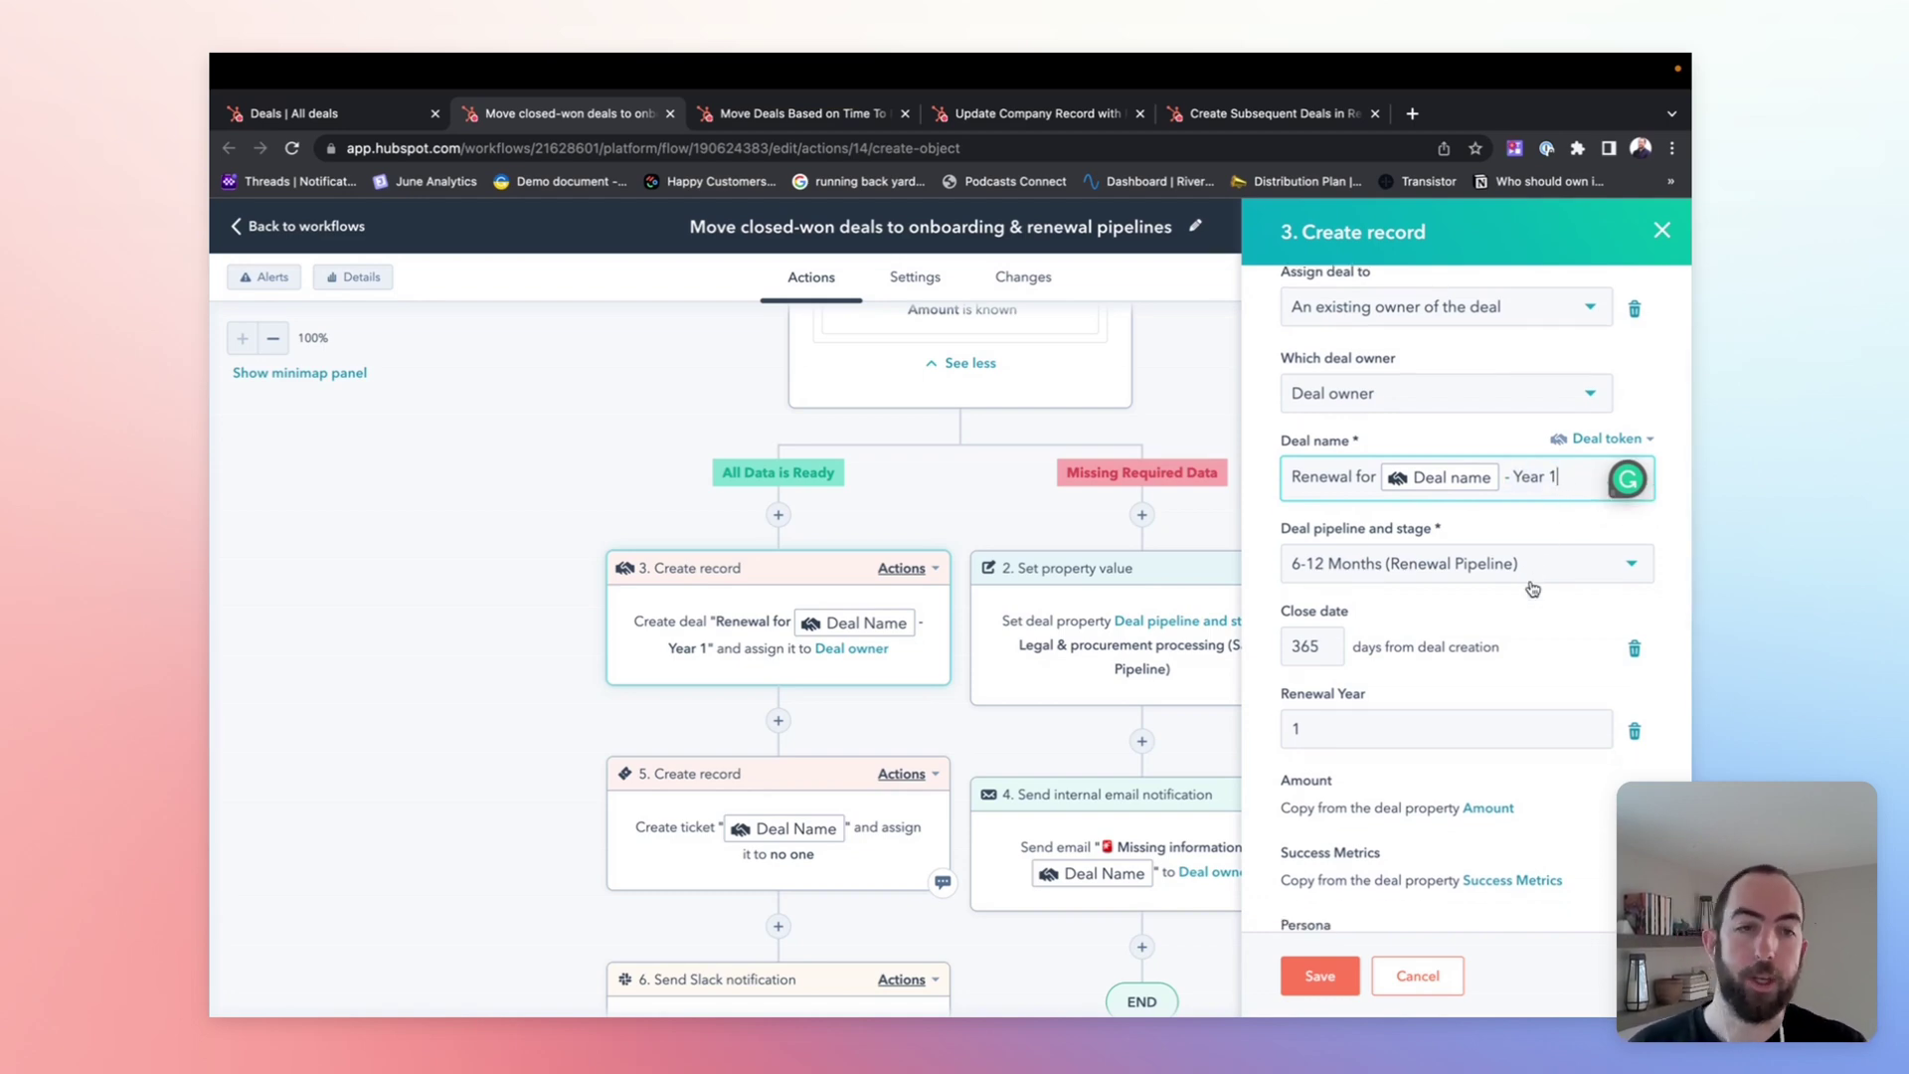
{"action": "scroll", "coordinate": [1532, 589], "scroll_direction": "down", "scroll_amount": 1}
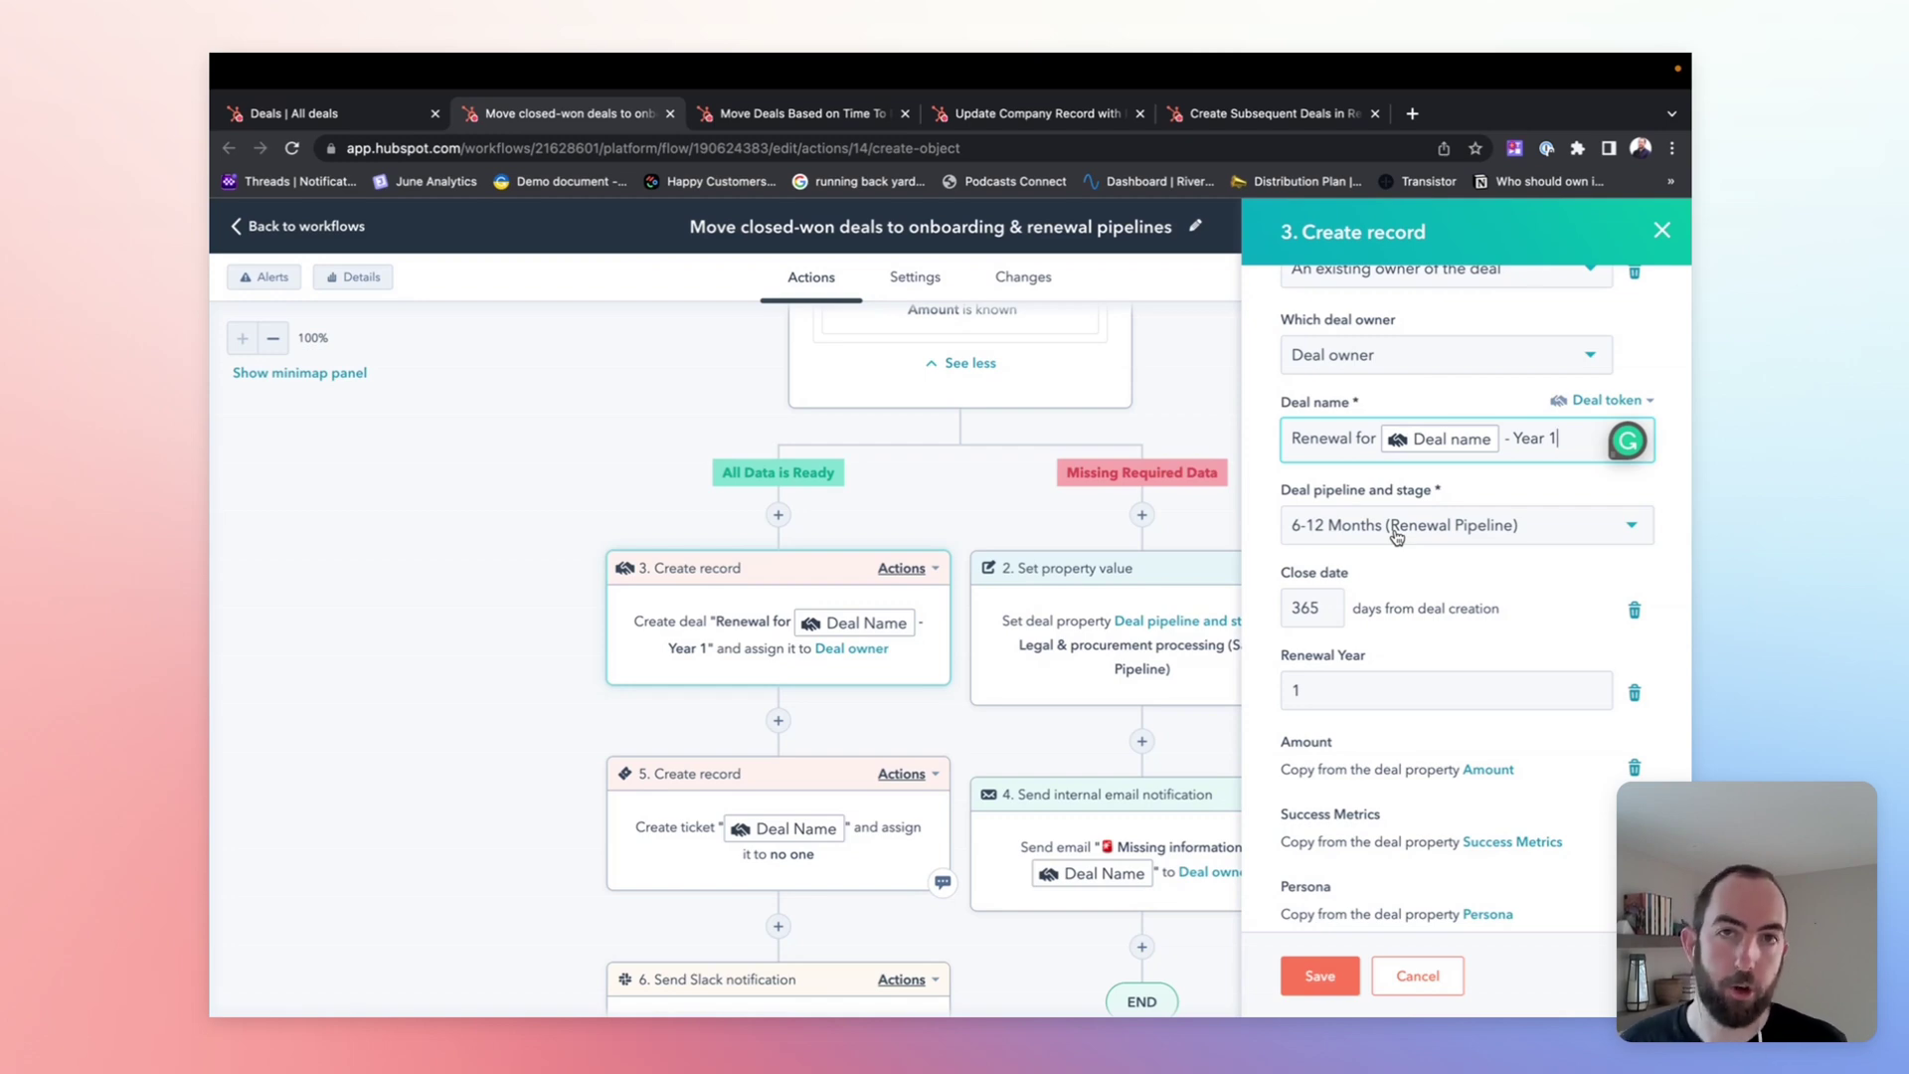
{"action": "scroll", "coordinate": [1375, 606], "scroll_direction": "down", "scroll_amount": 2}
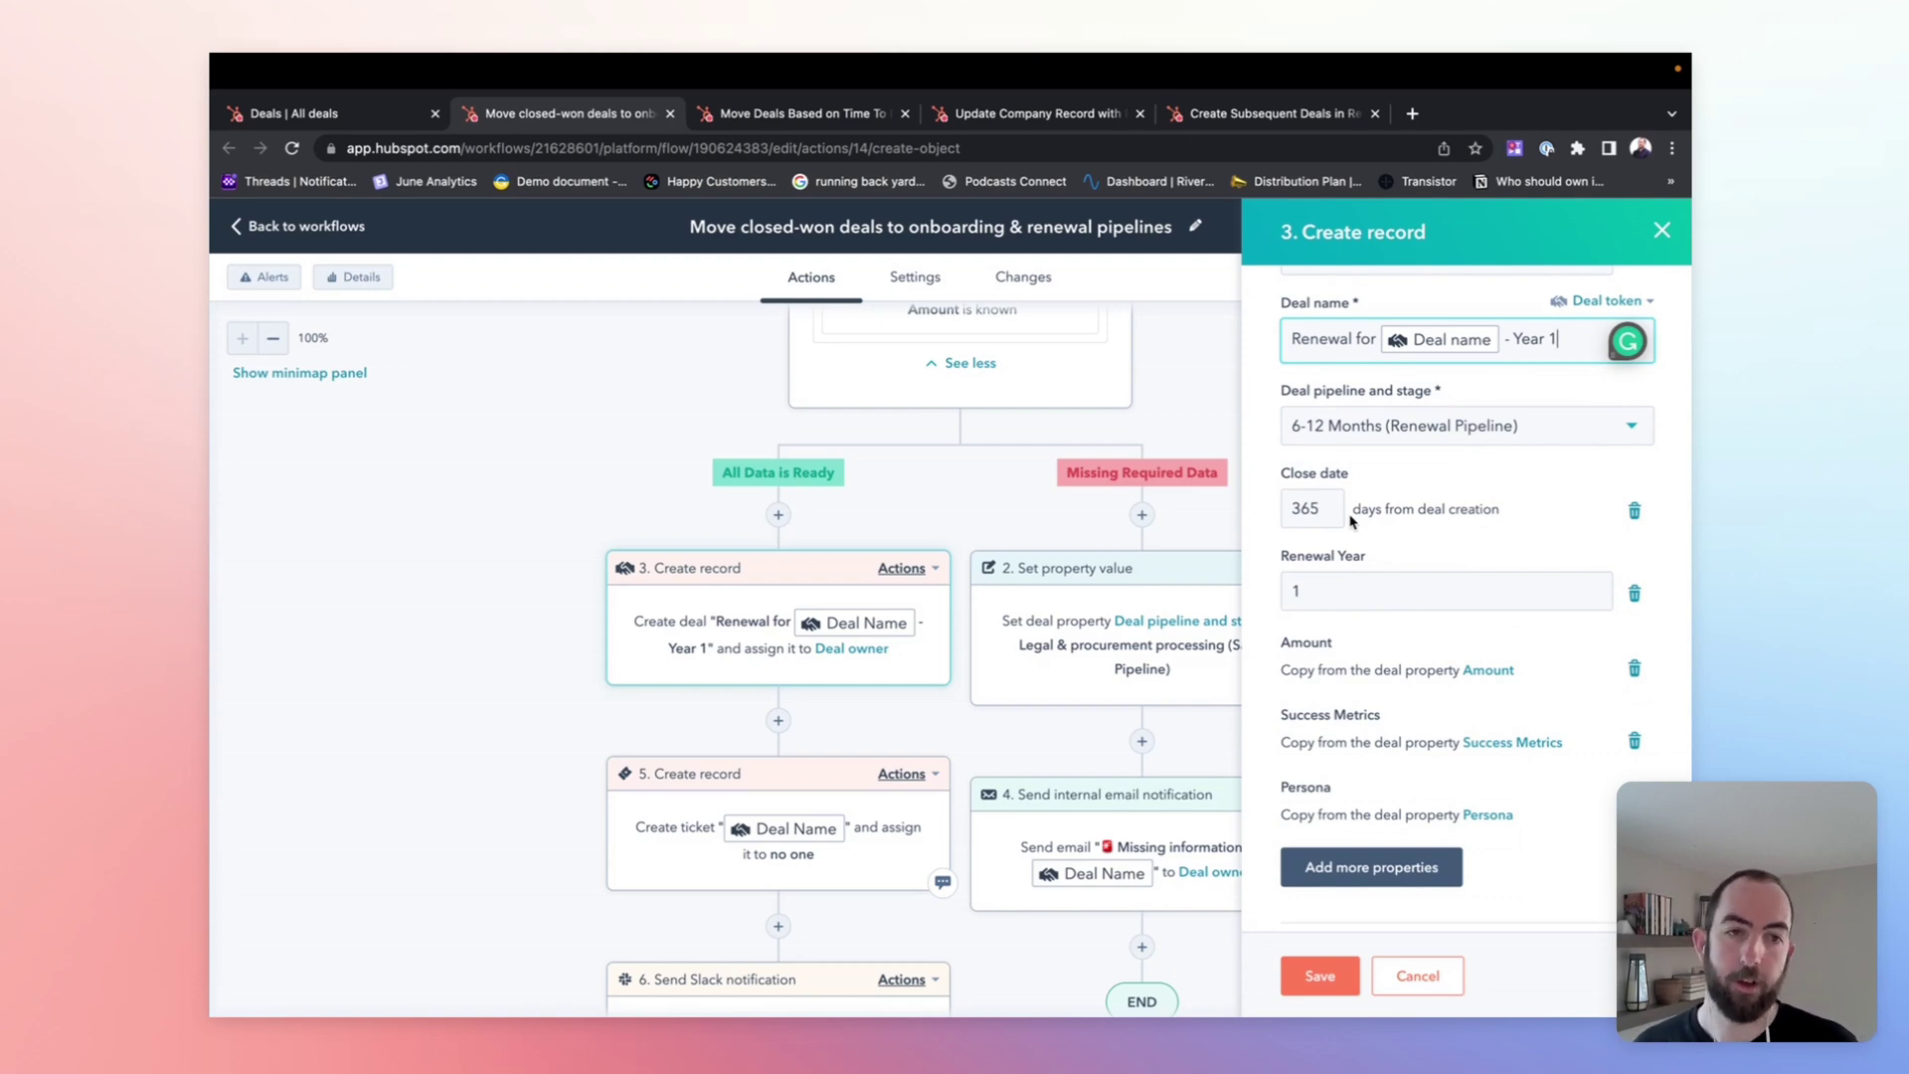
{"action": "scroll", "coordinate": [1392, 658], "scroll_direction": "down", "scroll_amount": 2}
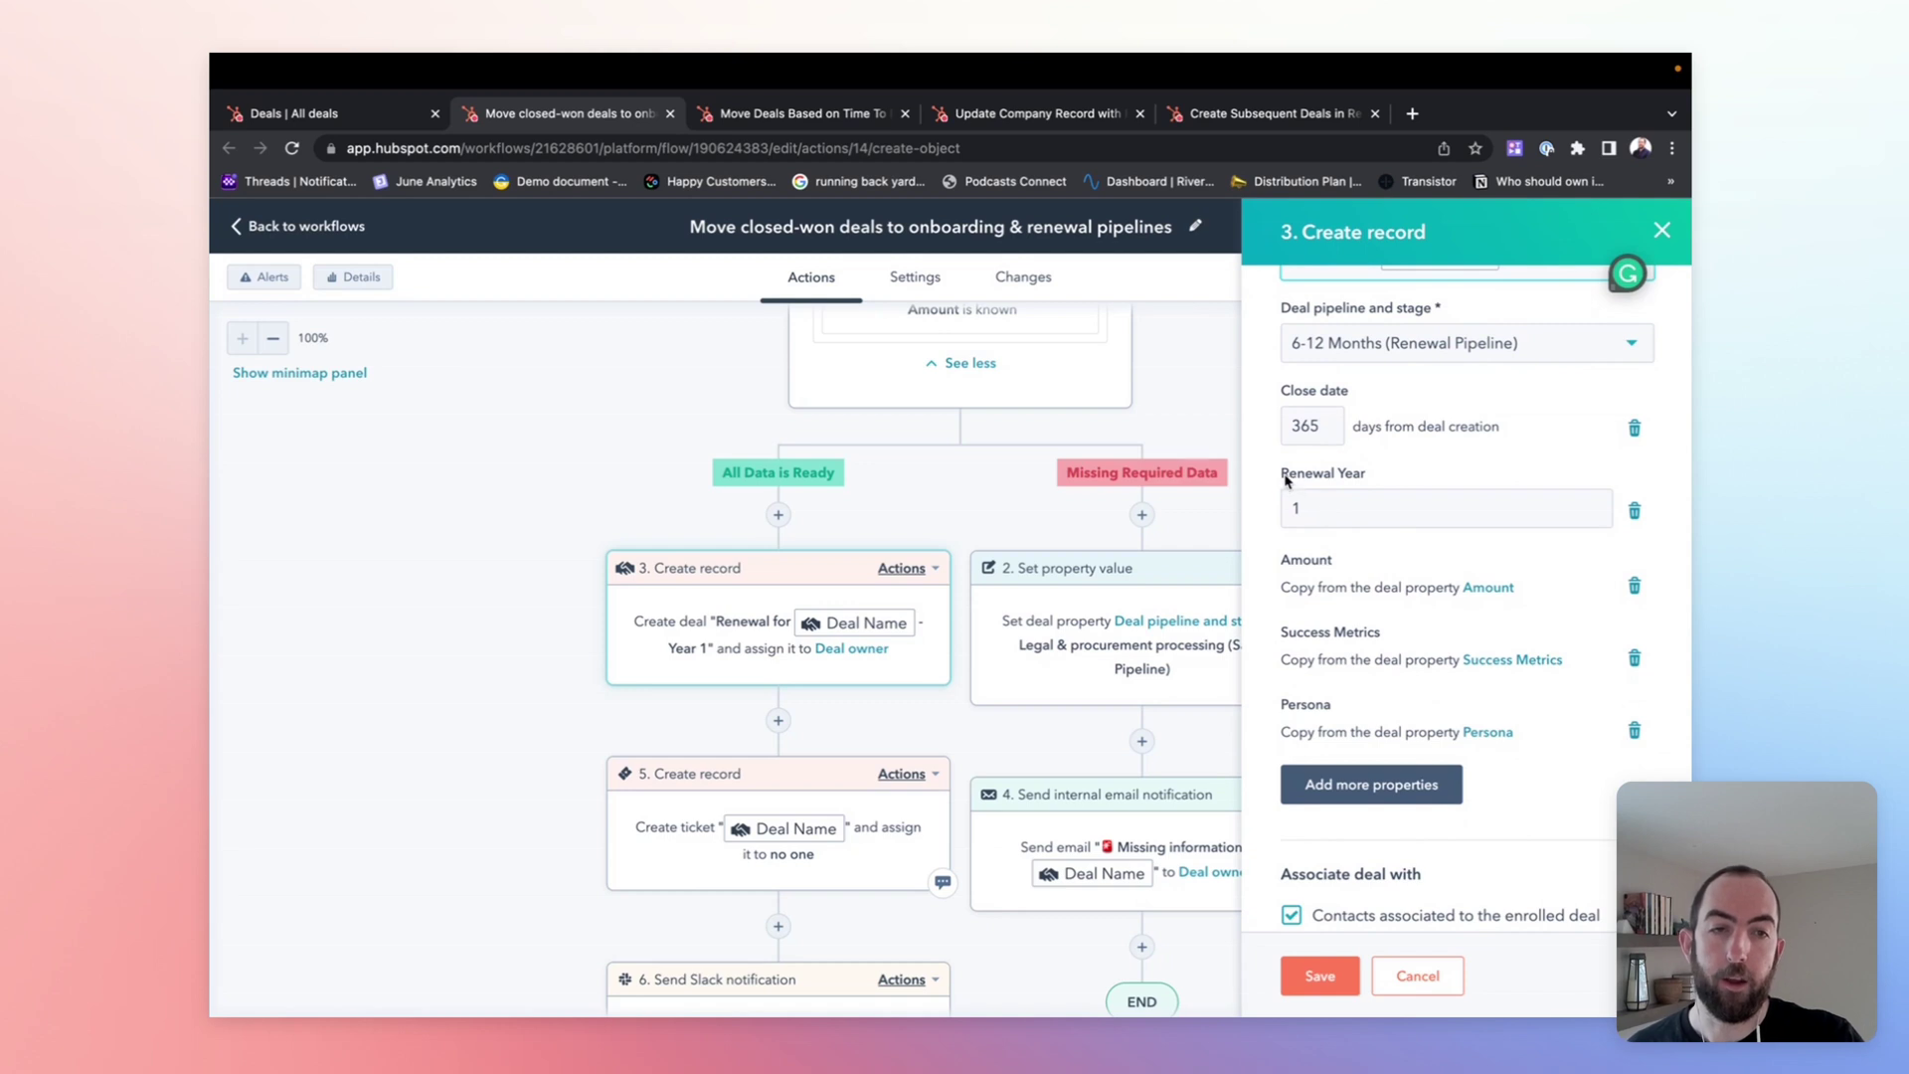
{"action": "left_click", "coordinate": [1364, 482]}
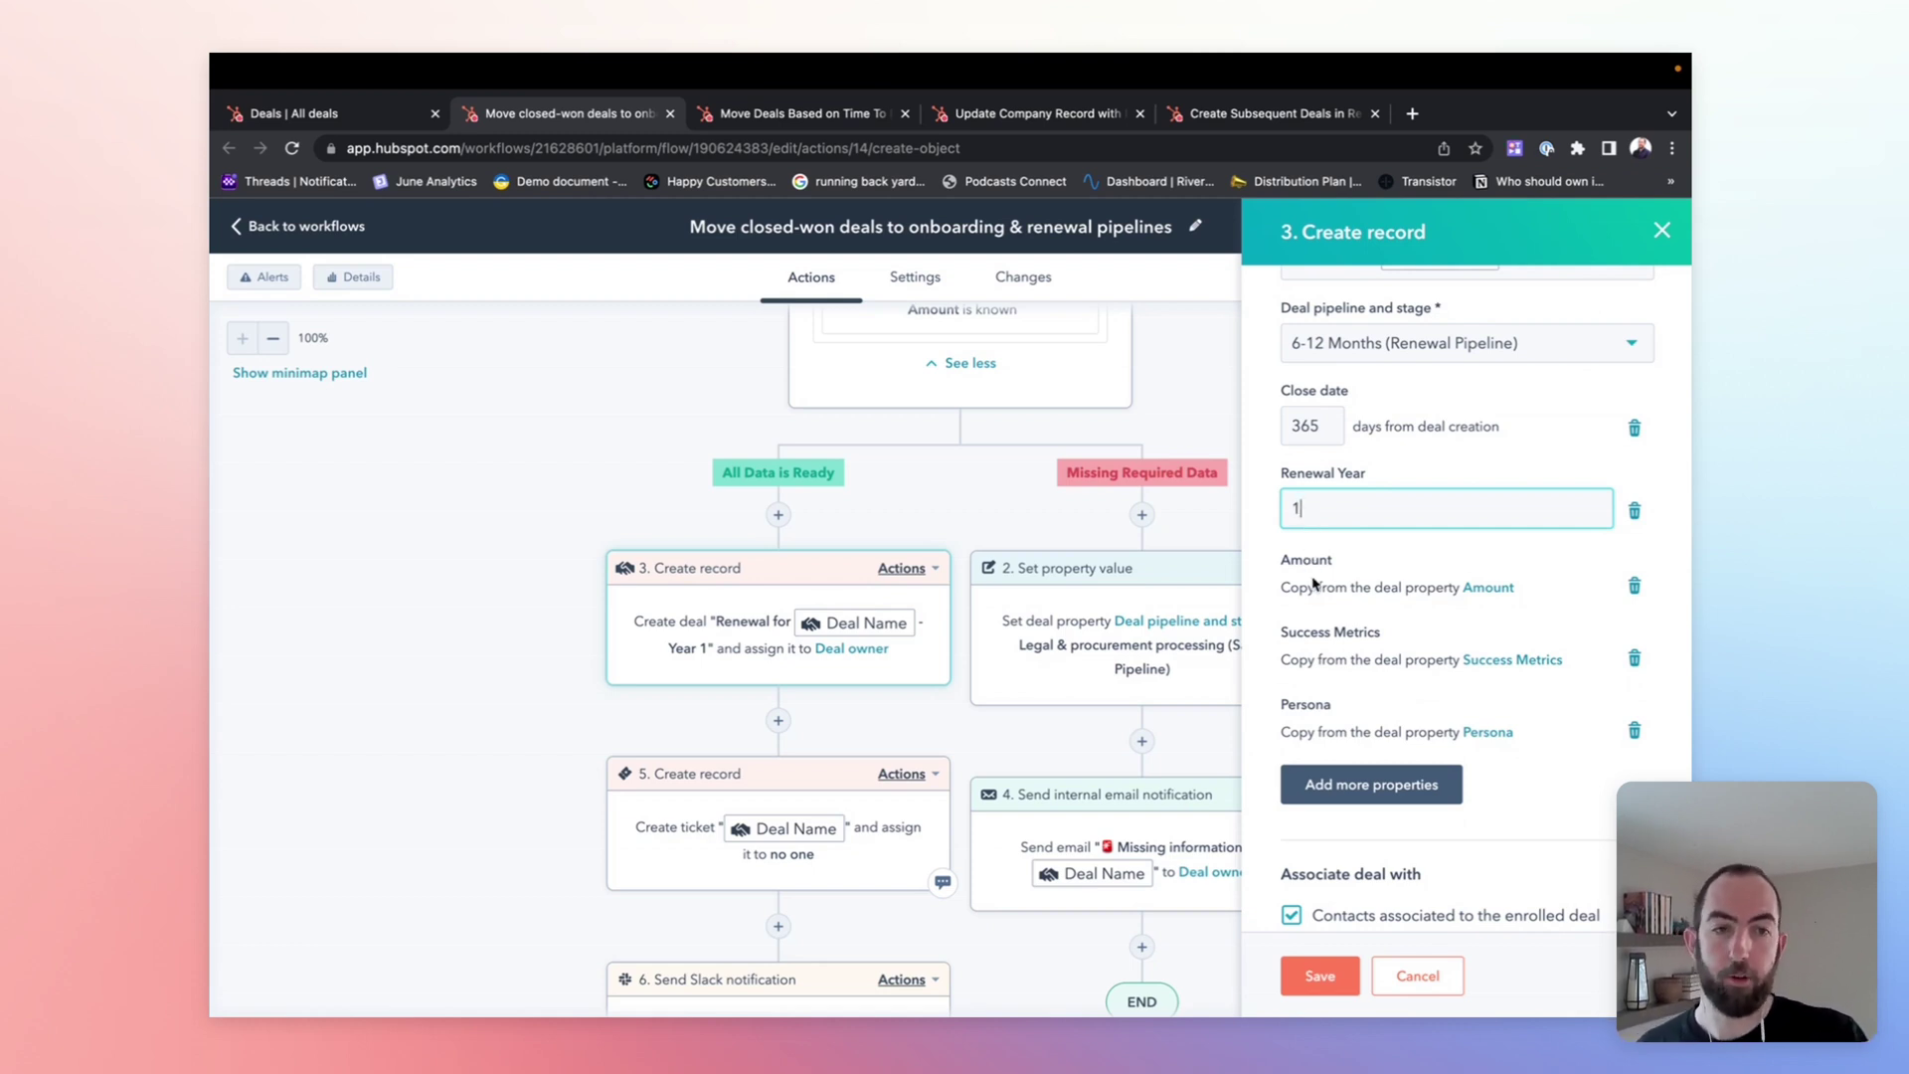
{"action": "scroll", "coordinate": [1313, 583], "scroll_direction": "down", "scroll_amount": 2}
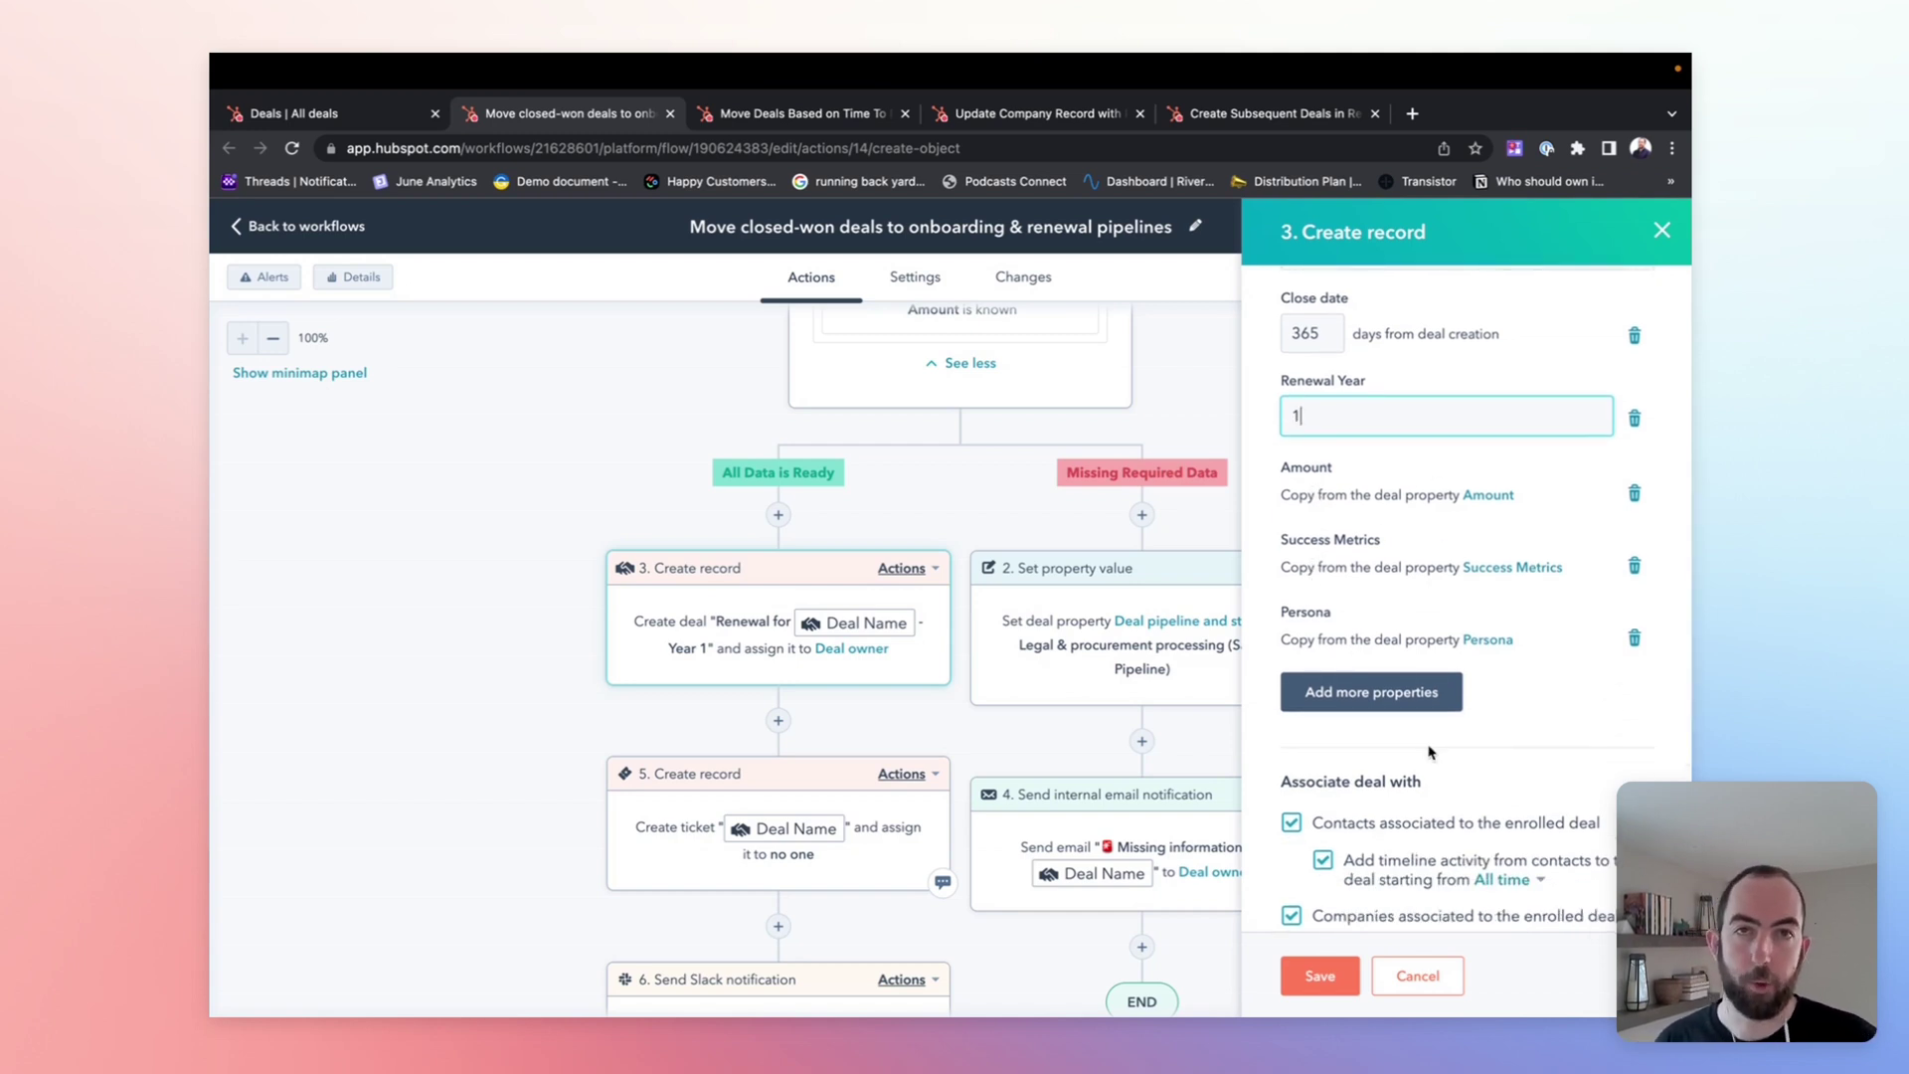
{"action": "scroll", "coordinate": [1430, 752], "scroll_direction": "down", "scroll_amount": 1}
{"action": "scroll", "coordinate": [1430, 752], "scroll_direction": "down", "scroll_amount": 3}
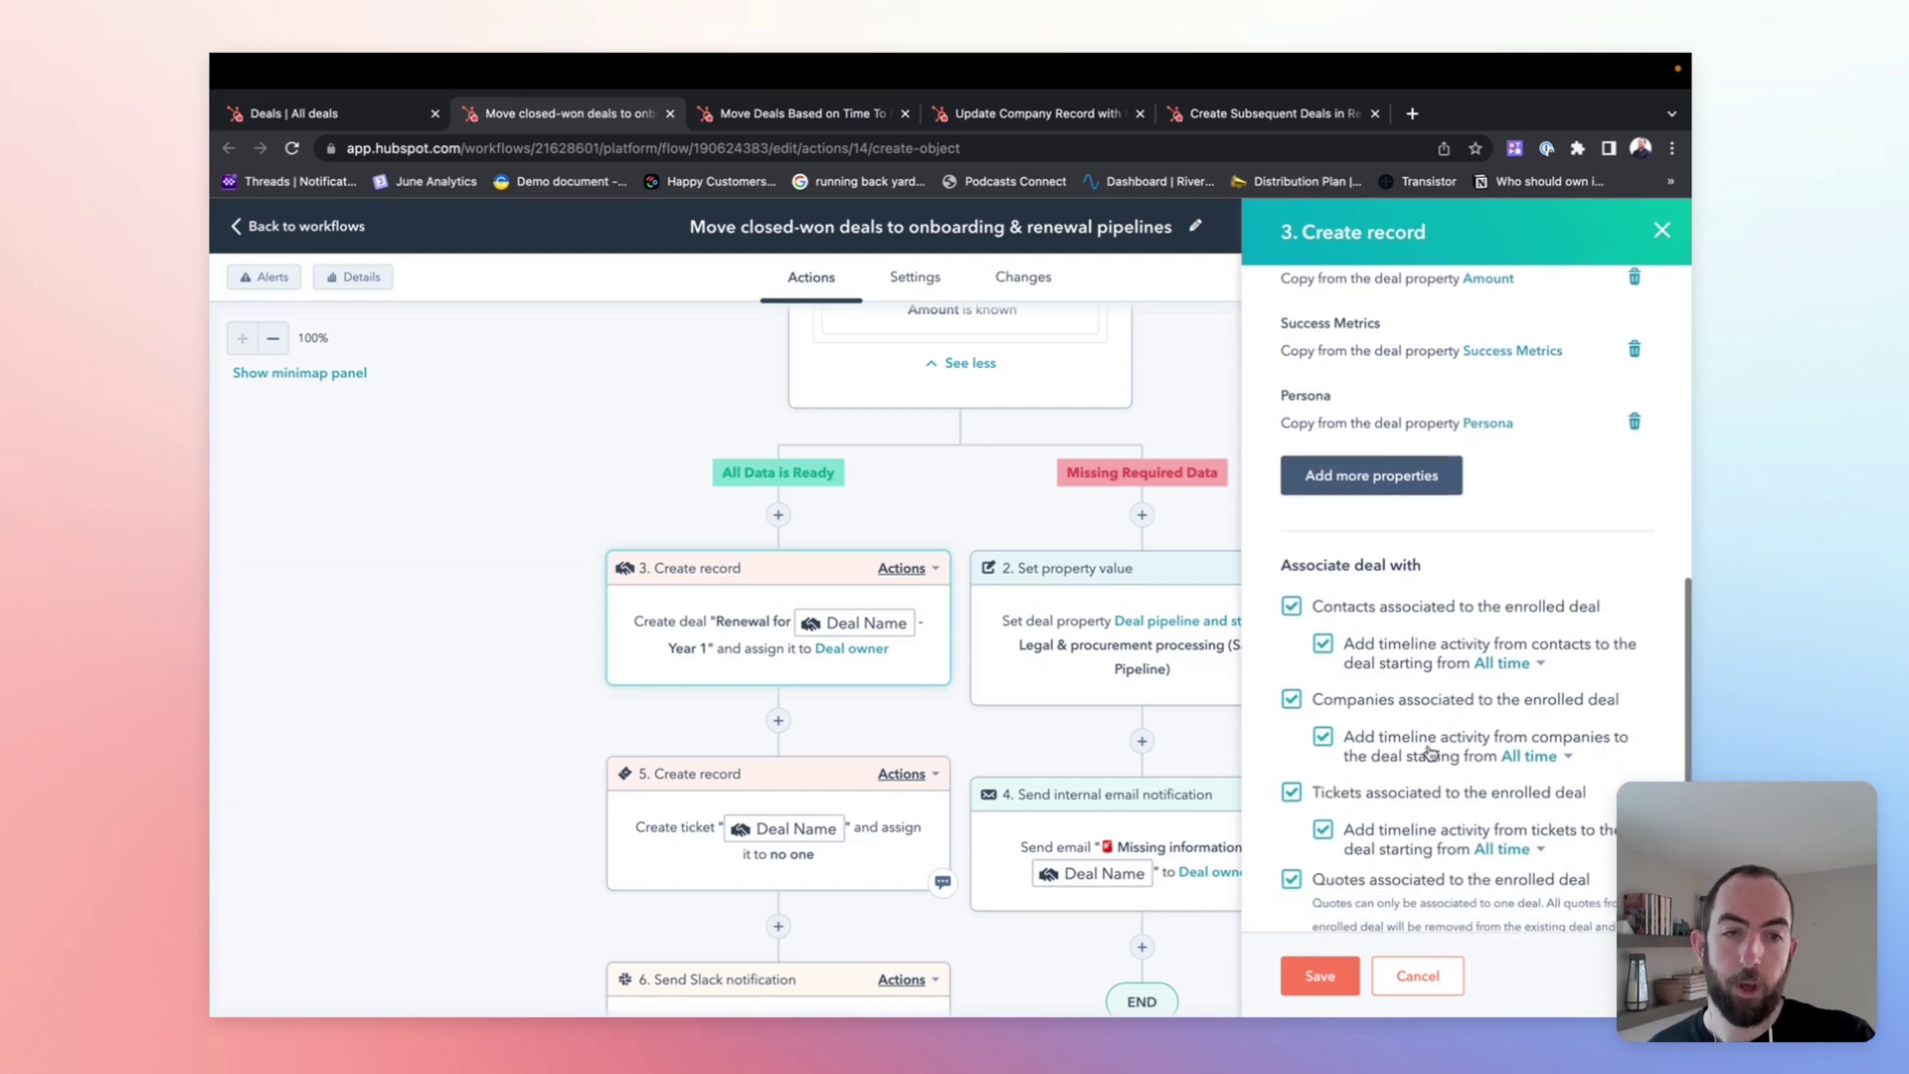
{"action": "scroll", "coordinate": [1379, 587], "scroll_direction": "down", "scroll_amount": 2}
{"action": "scroll", "coordinate": [1382, 597], "scroll_direction": "down", "scroll_amount": 1}
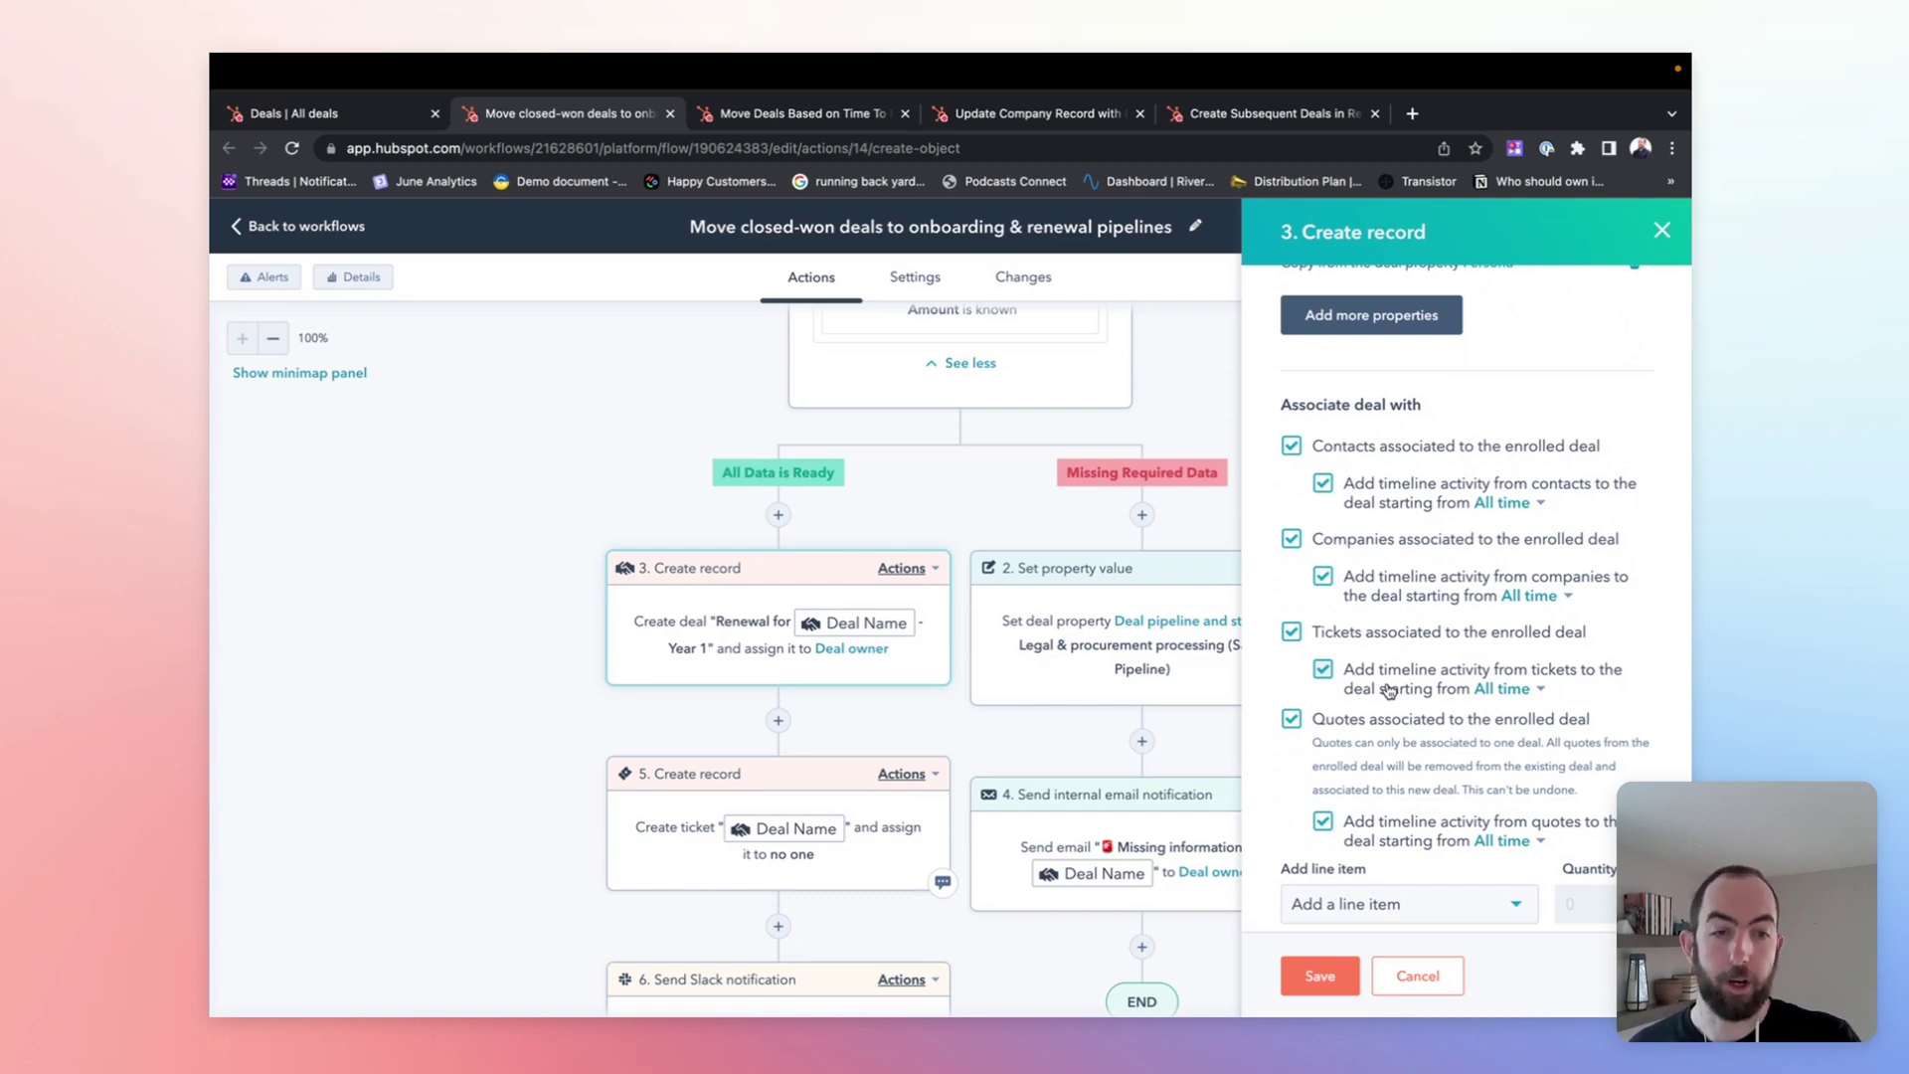
{"action": "left_click", "coordinate": [1417, 975]}
{"action": "scroll", "coordinate": [861, 742], "scroll_direction": "down", "scroll_amount": 3}
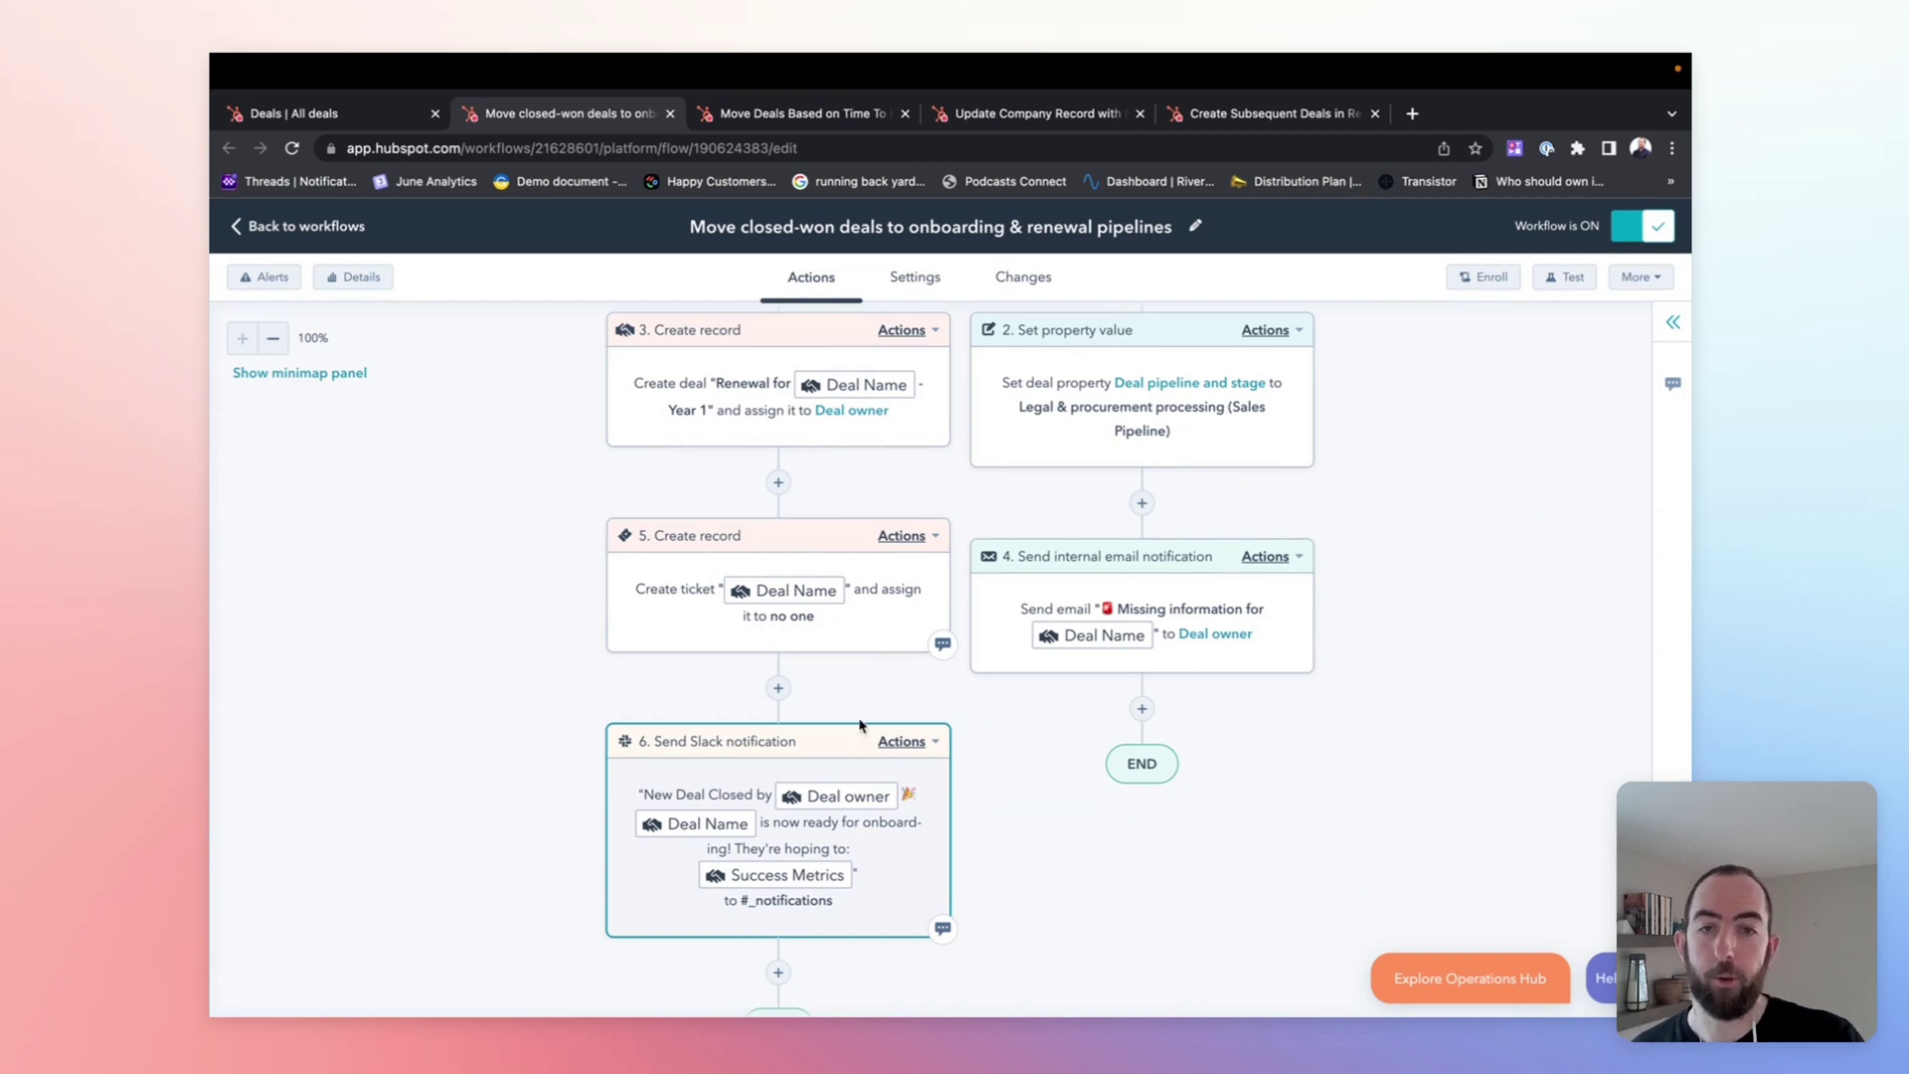
Step: Return to the Renewal Pipeline board, with Renewal for MCM - Year 1 in 1 Month
{"action": "scroll", "coordinate": [843, 781], "scroll_direction": "down", "scroll_amount": 1}
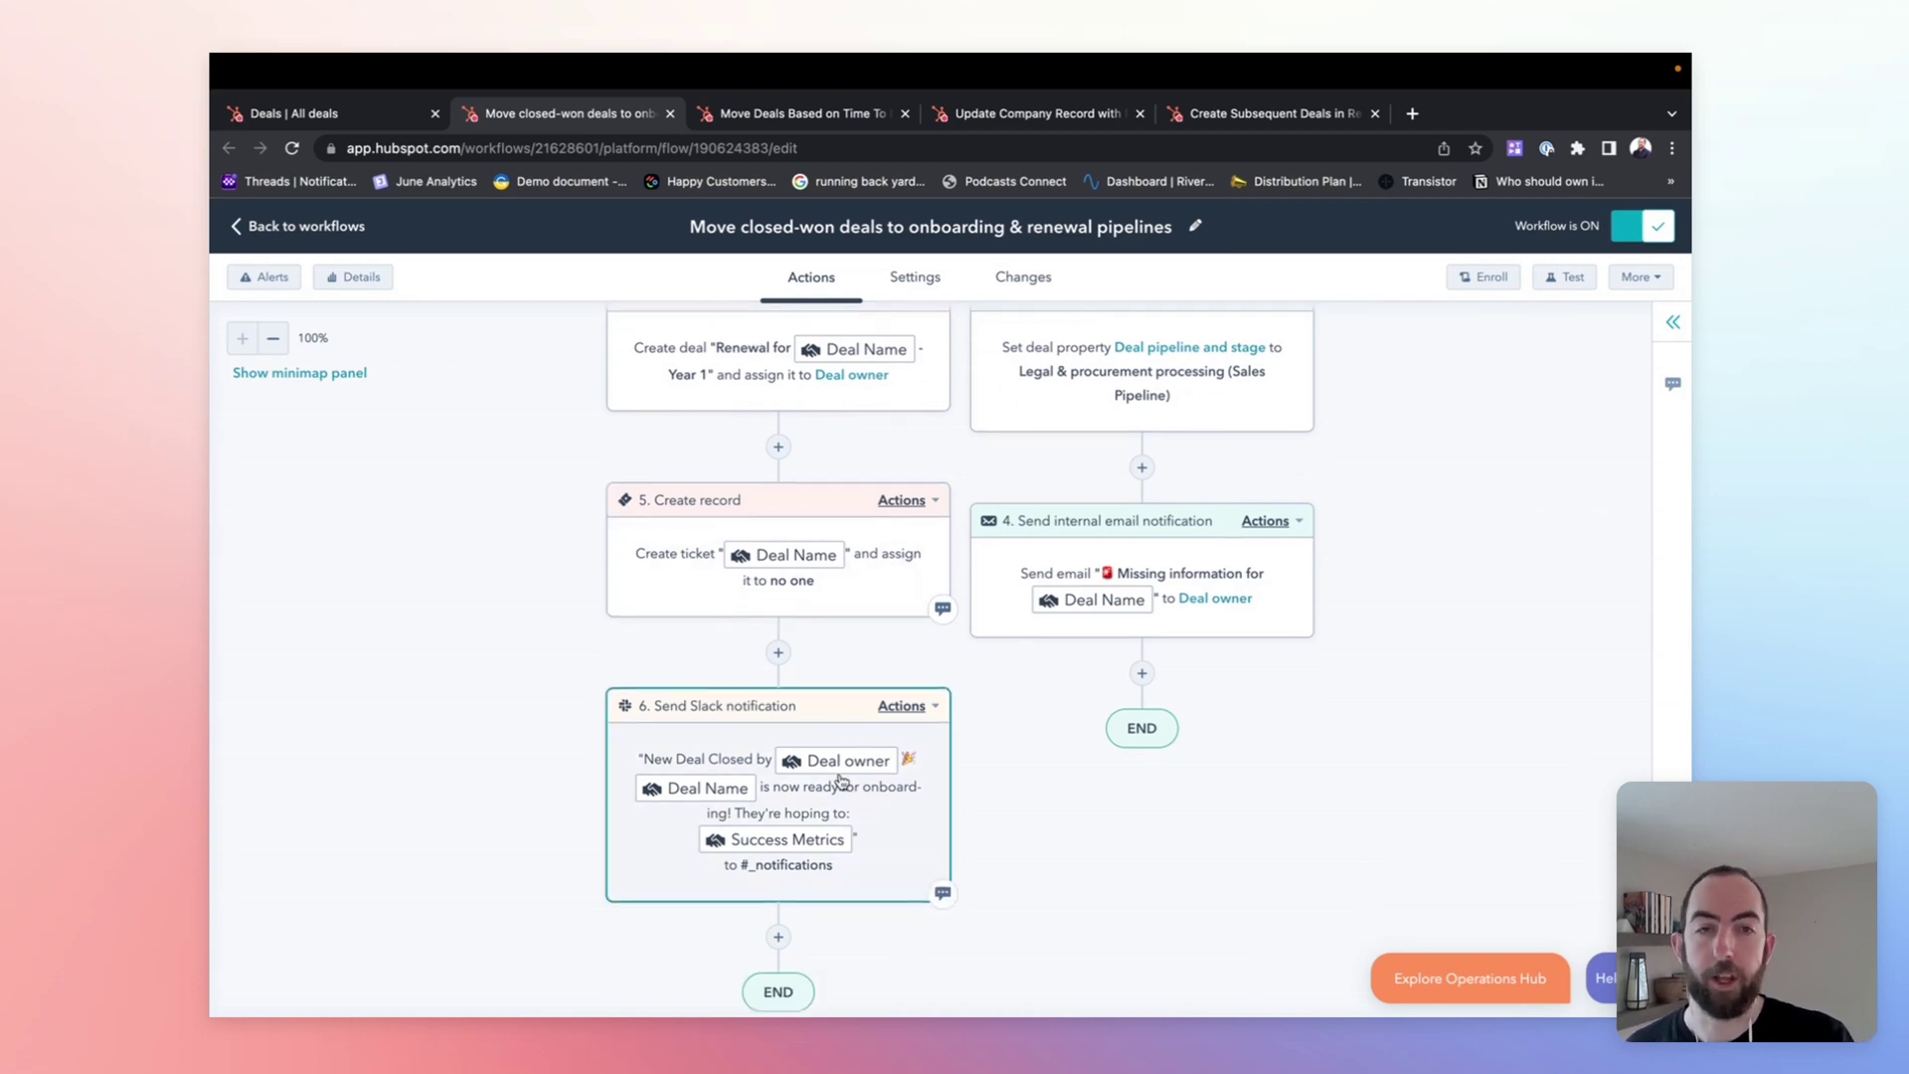
{"action": "scroll", "coordinate": [843, 780], "scroll_direction": "up", "scroll_amount": 4}
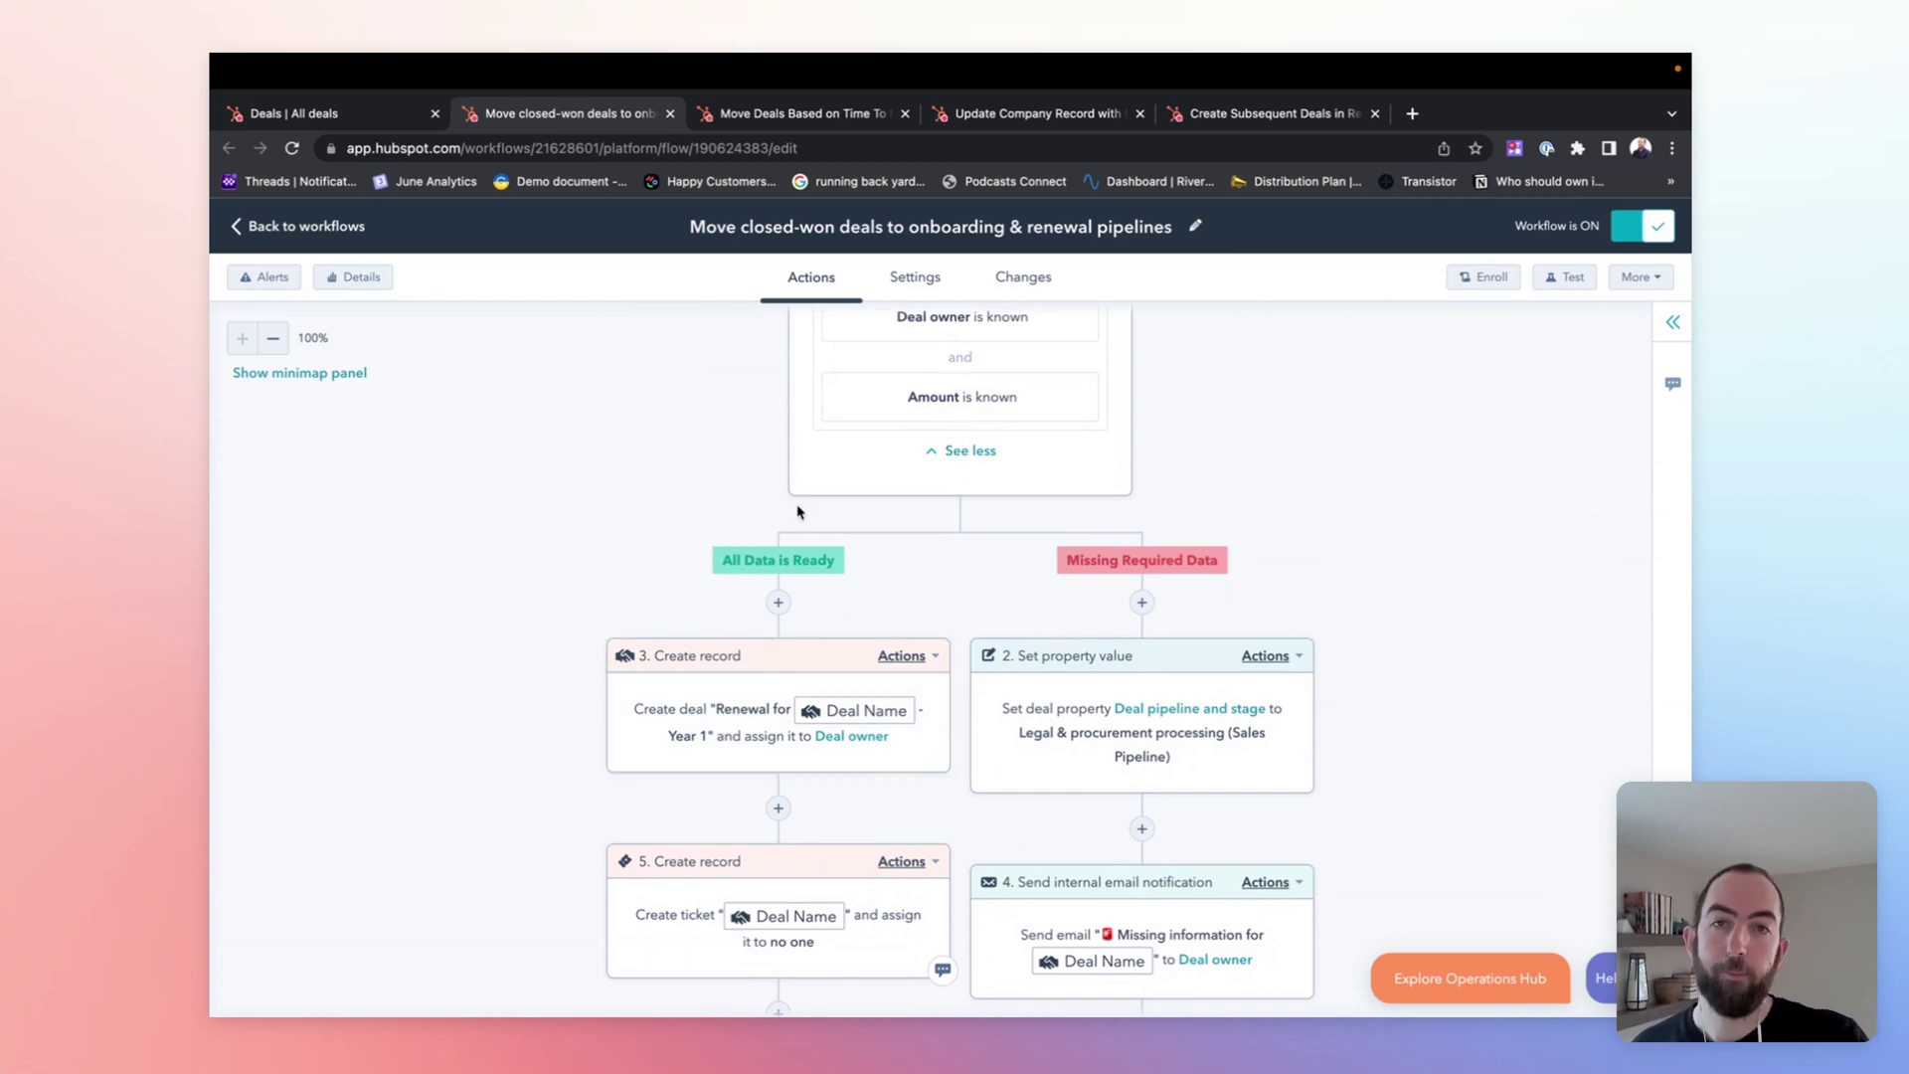
{"action": "left_click", "coordinate": [412, 112]}
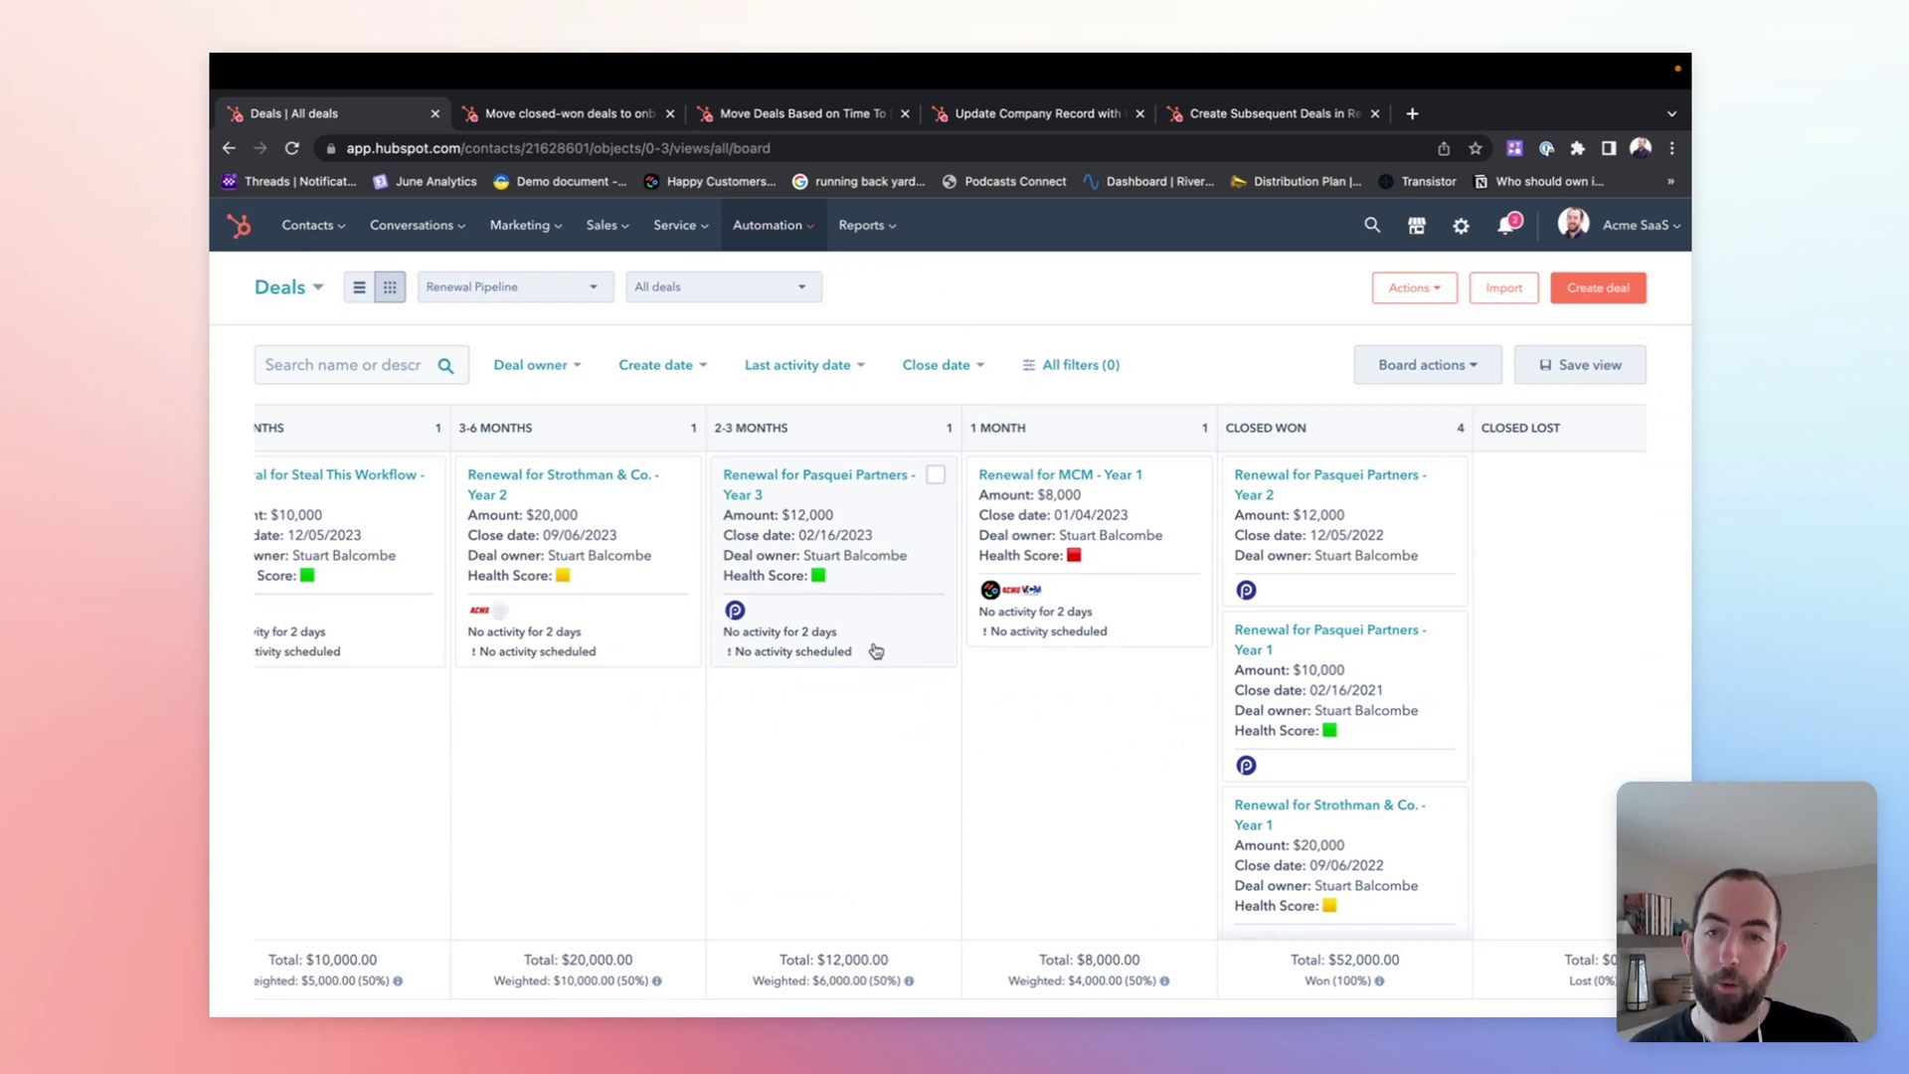
{"action": "scroll", "coordinate": [950, 651], "scroll_direction": "left", "scroll_amount": 2}
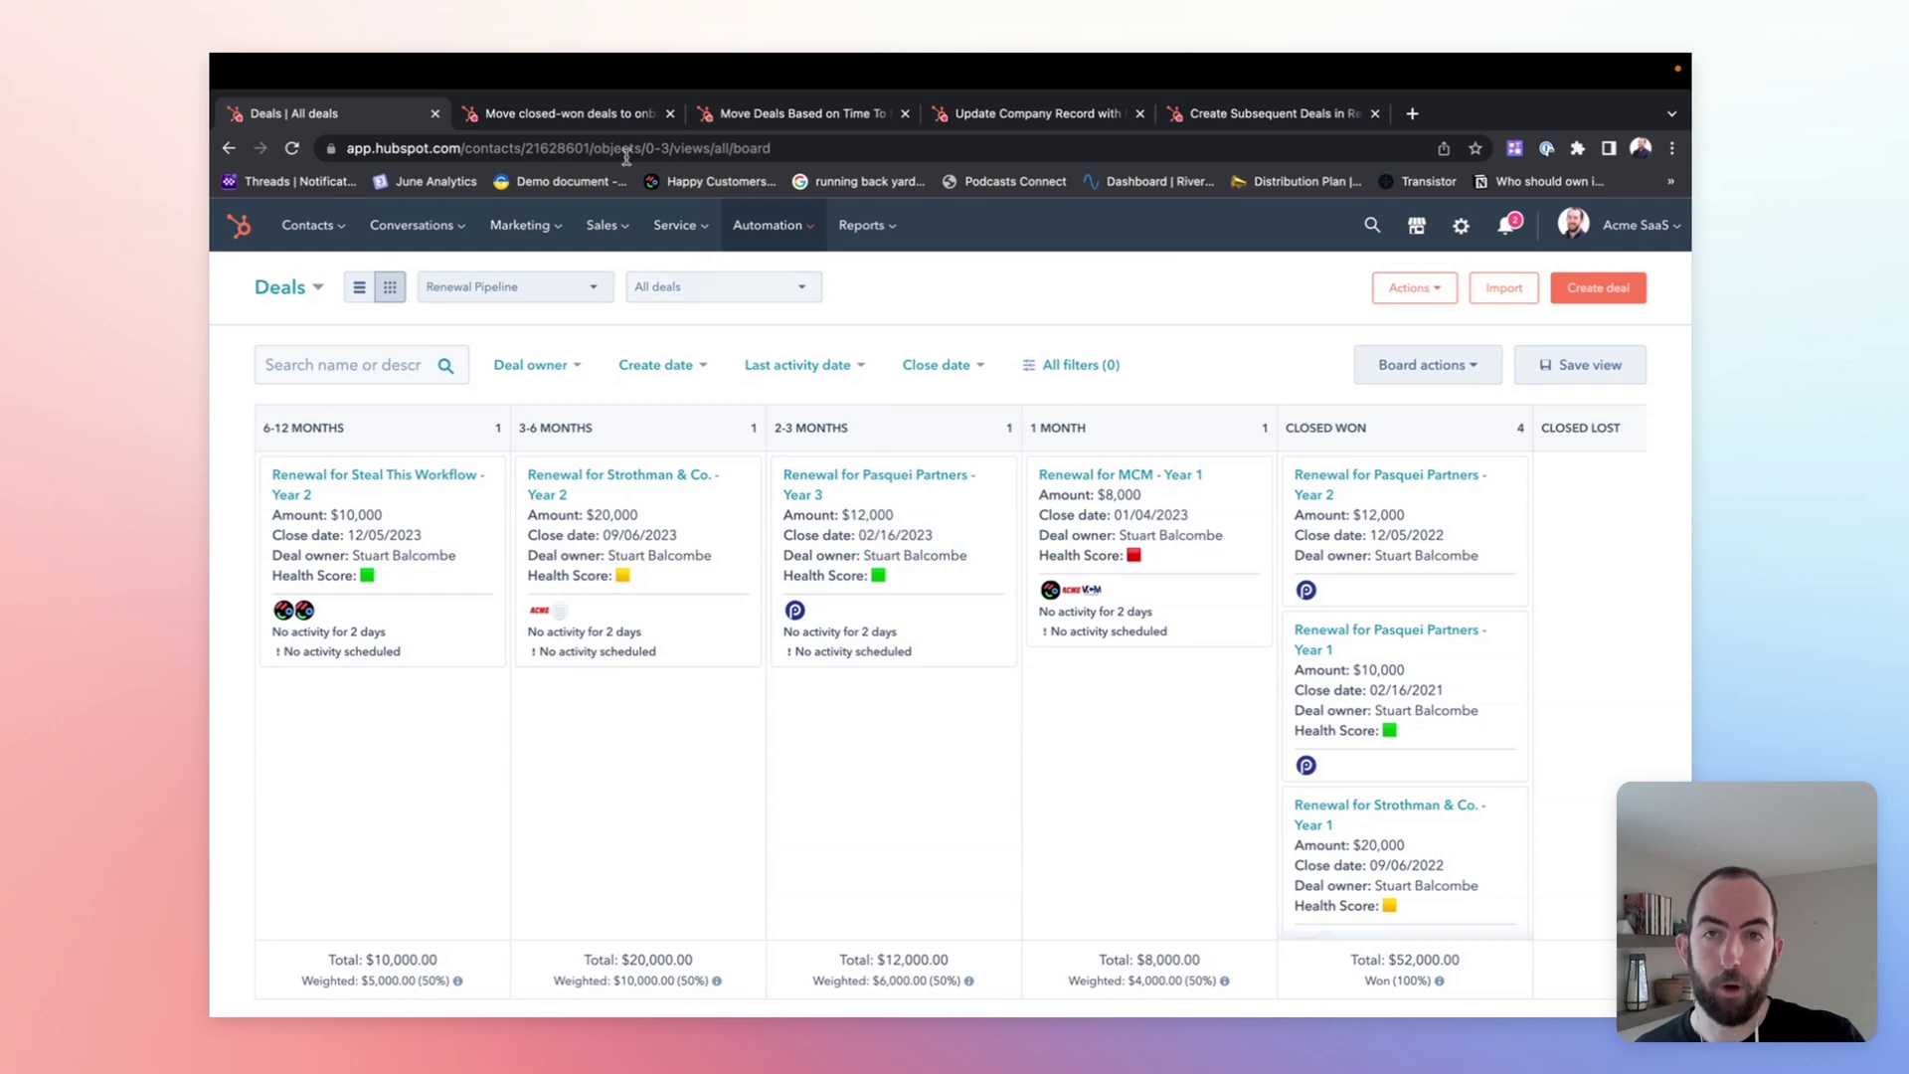
Step: Bring up the switched-on 'Move Deals Based on Time To Renewal Date' workflow
{"action": "left_click", "coordinate": [586, 113]}
{"action": "scroll", "coordinate": [767, 427], "scroll_direction": "up", "scroll_amount": 6}
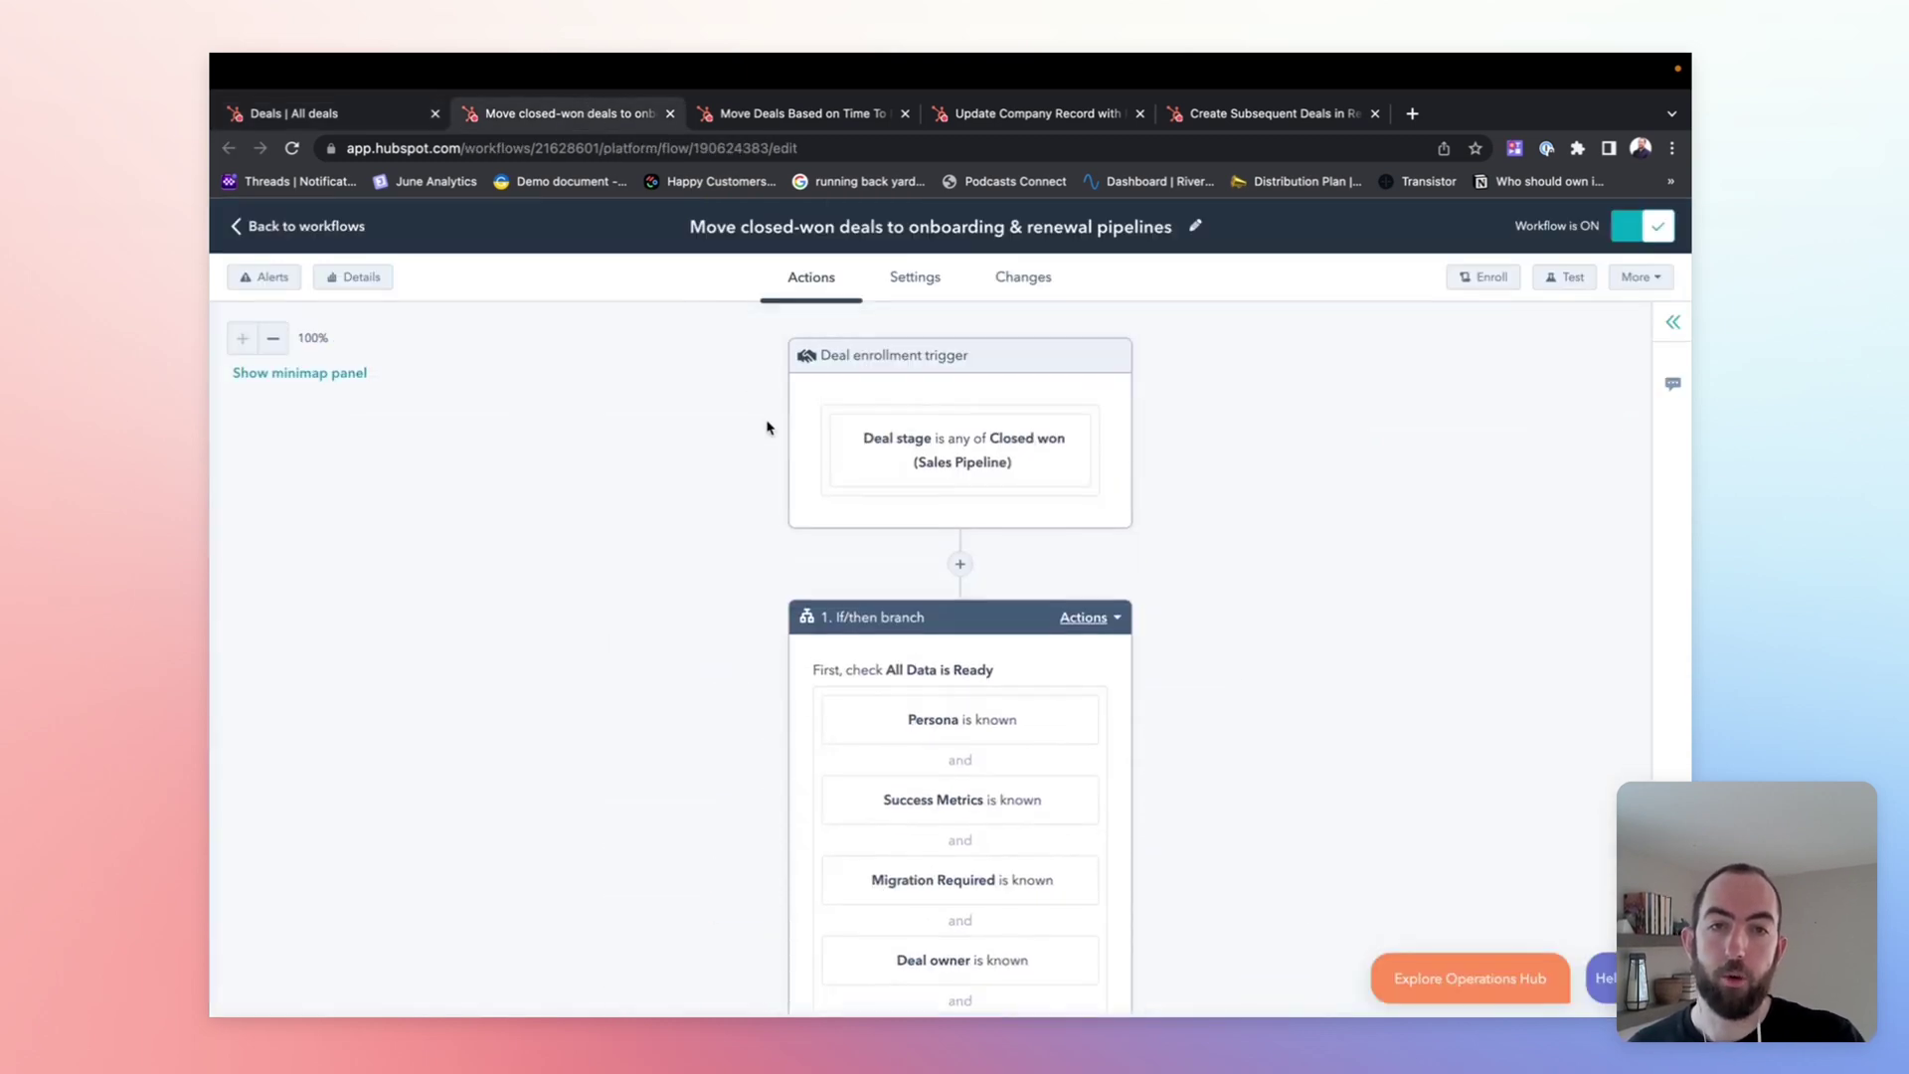
{"action": "left_click", "coordinate": [750, 116]}
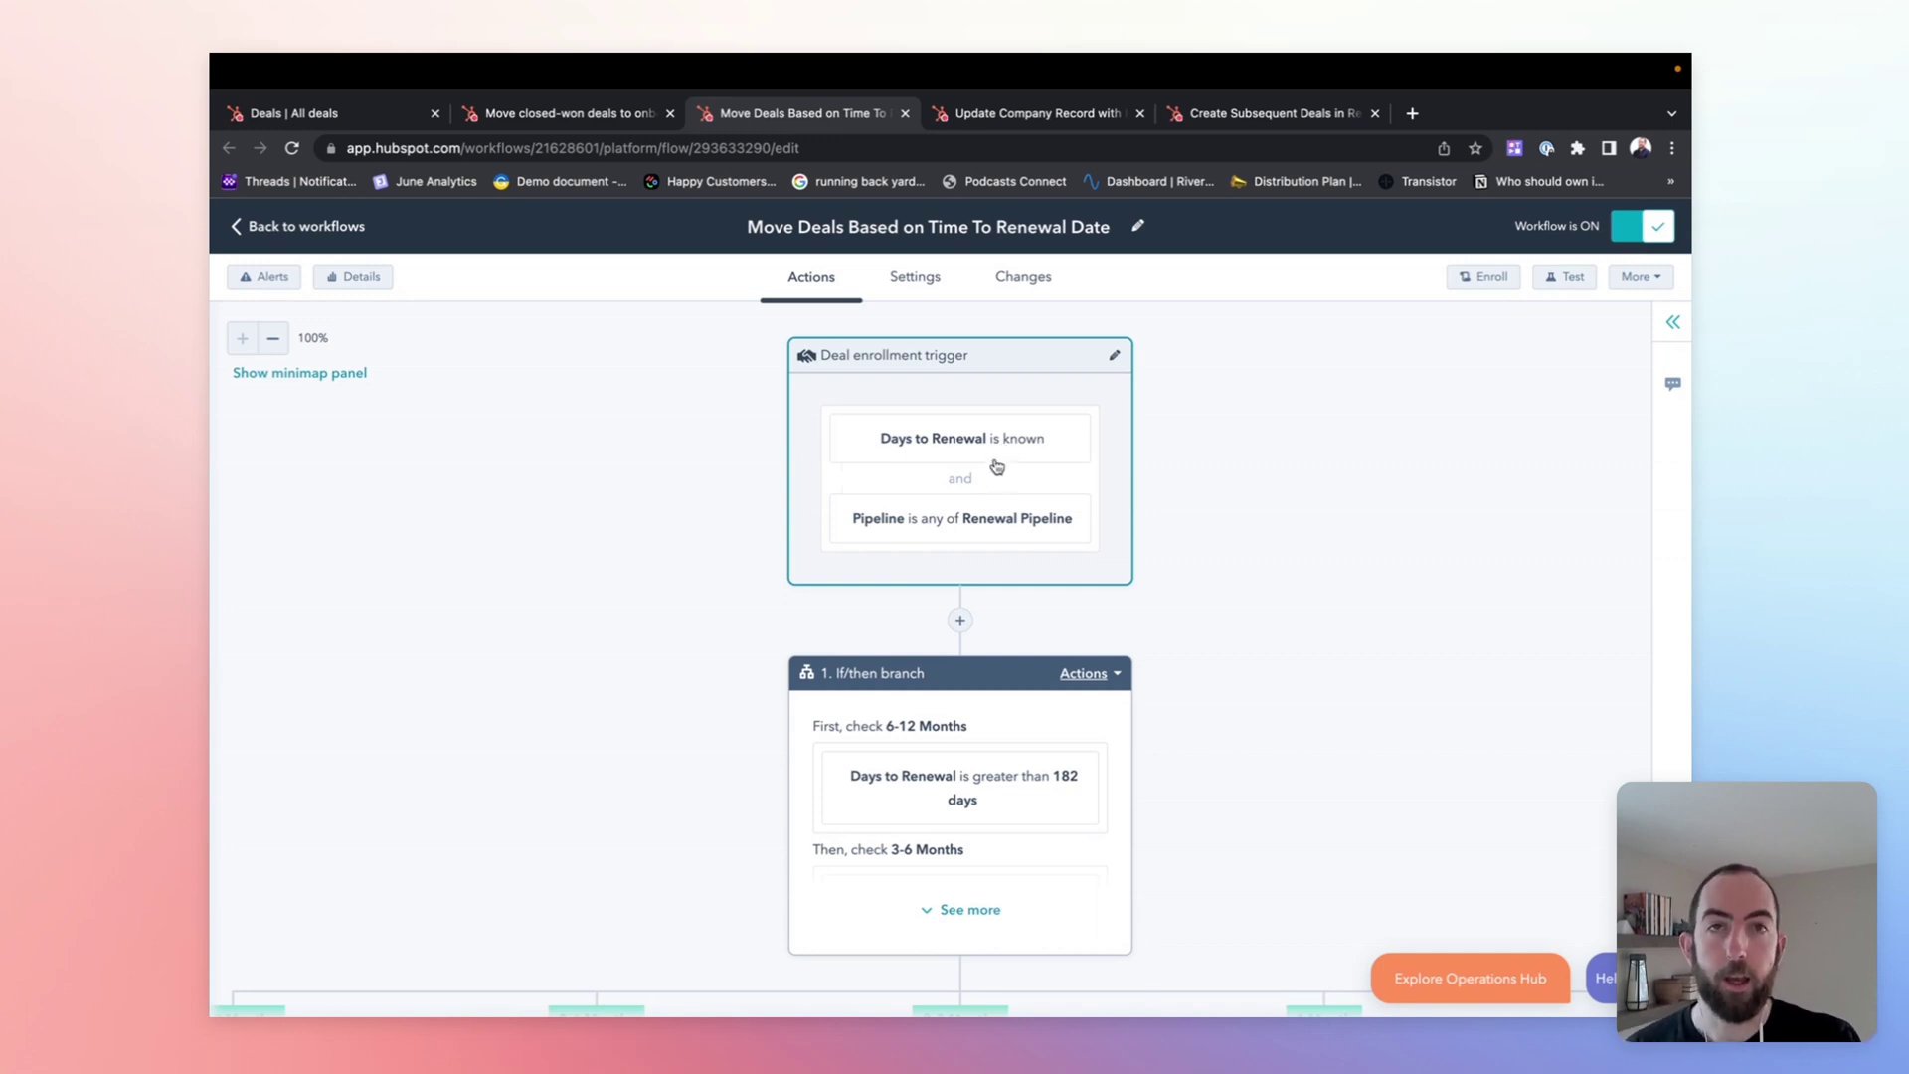
{"action": "scroll", "coordinate": [993, 498], "scroll_direction": "down", "scroll_amount": 1}
{"action": "left_click", "coordinate": [1018, 438]}
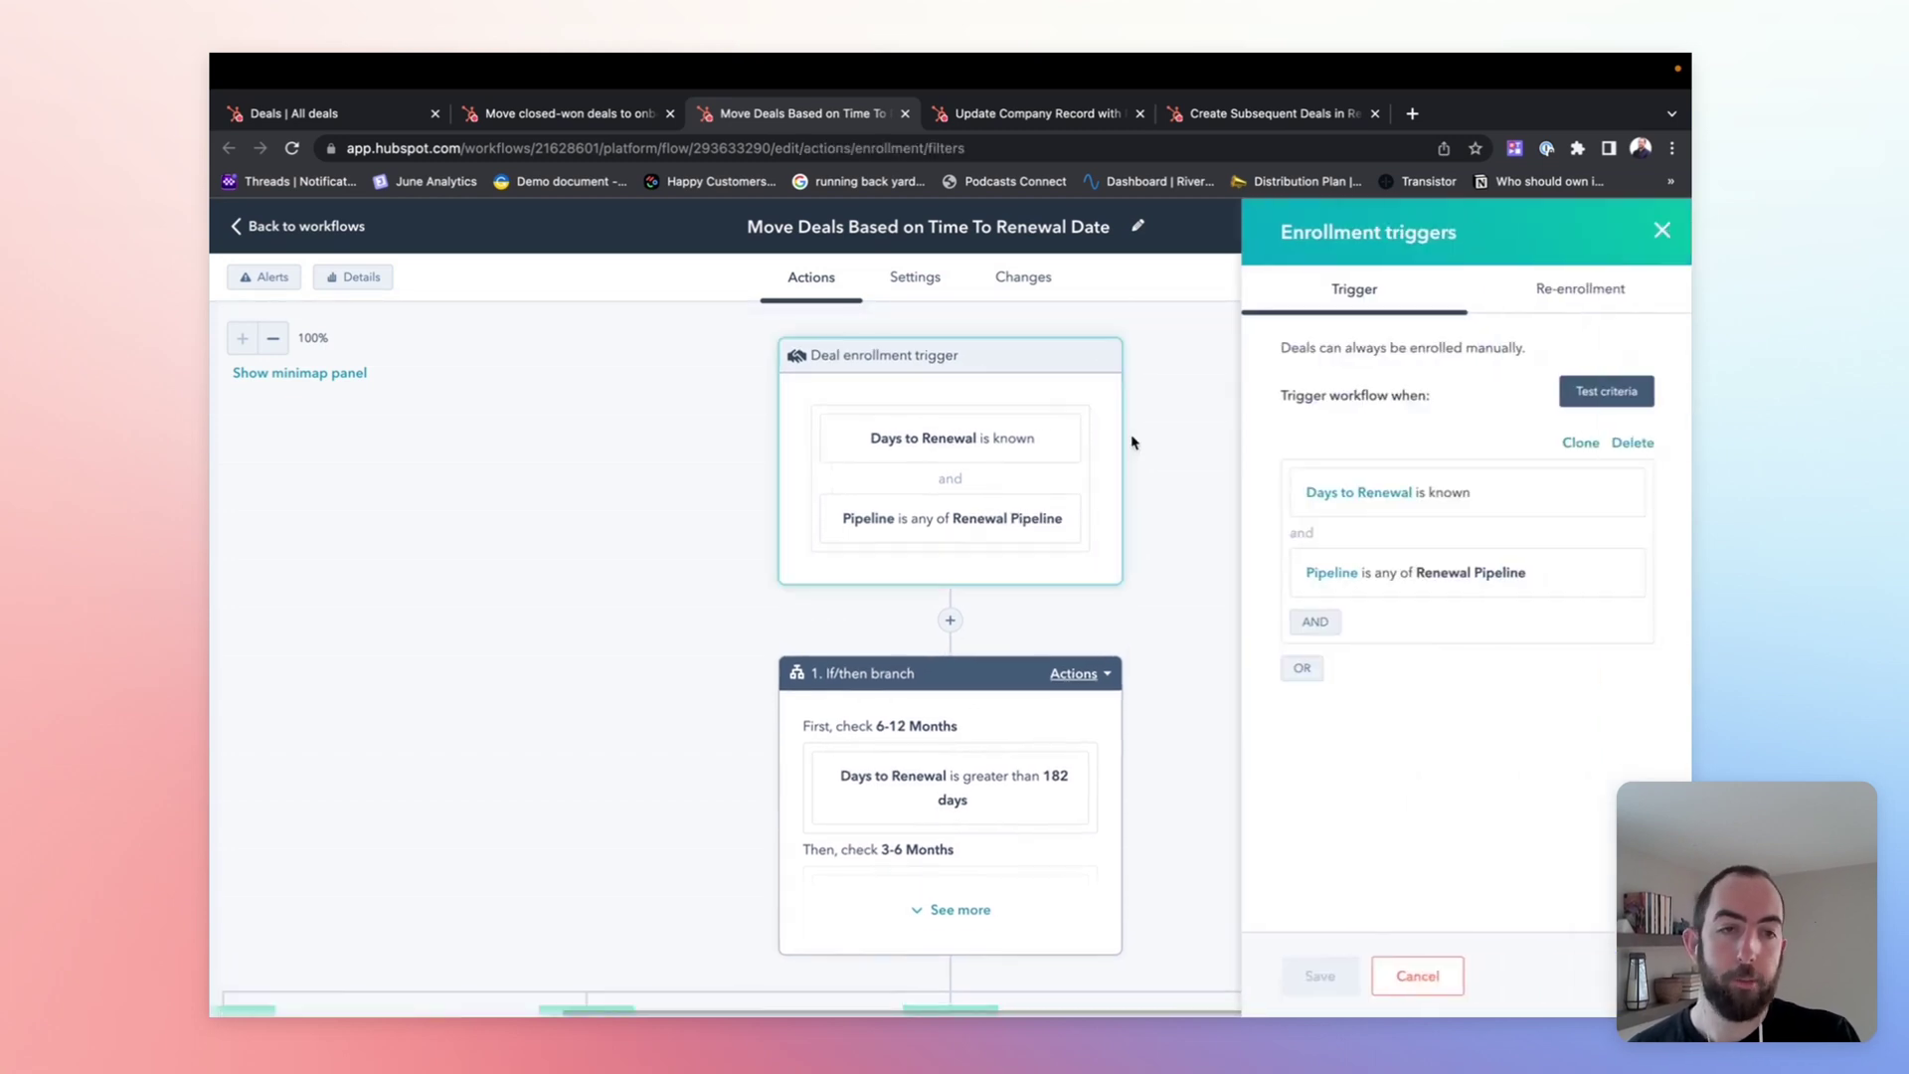
{"action": "left_click", "coordinate": [1580, 289]}
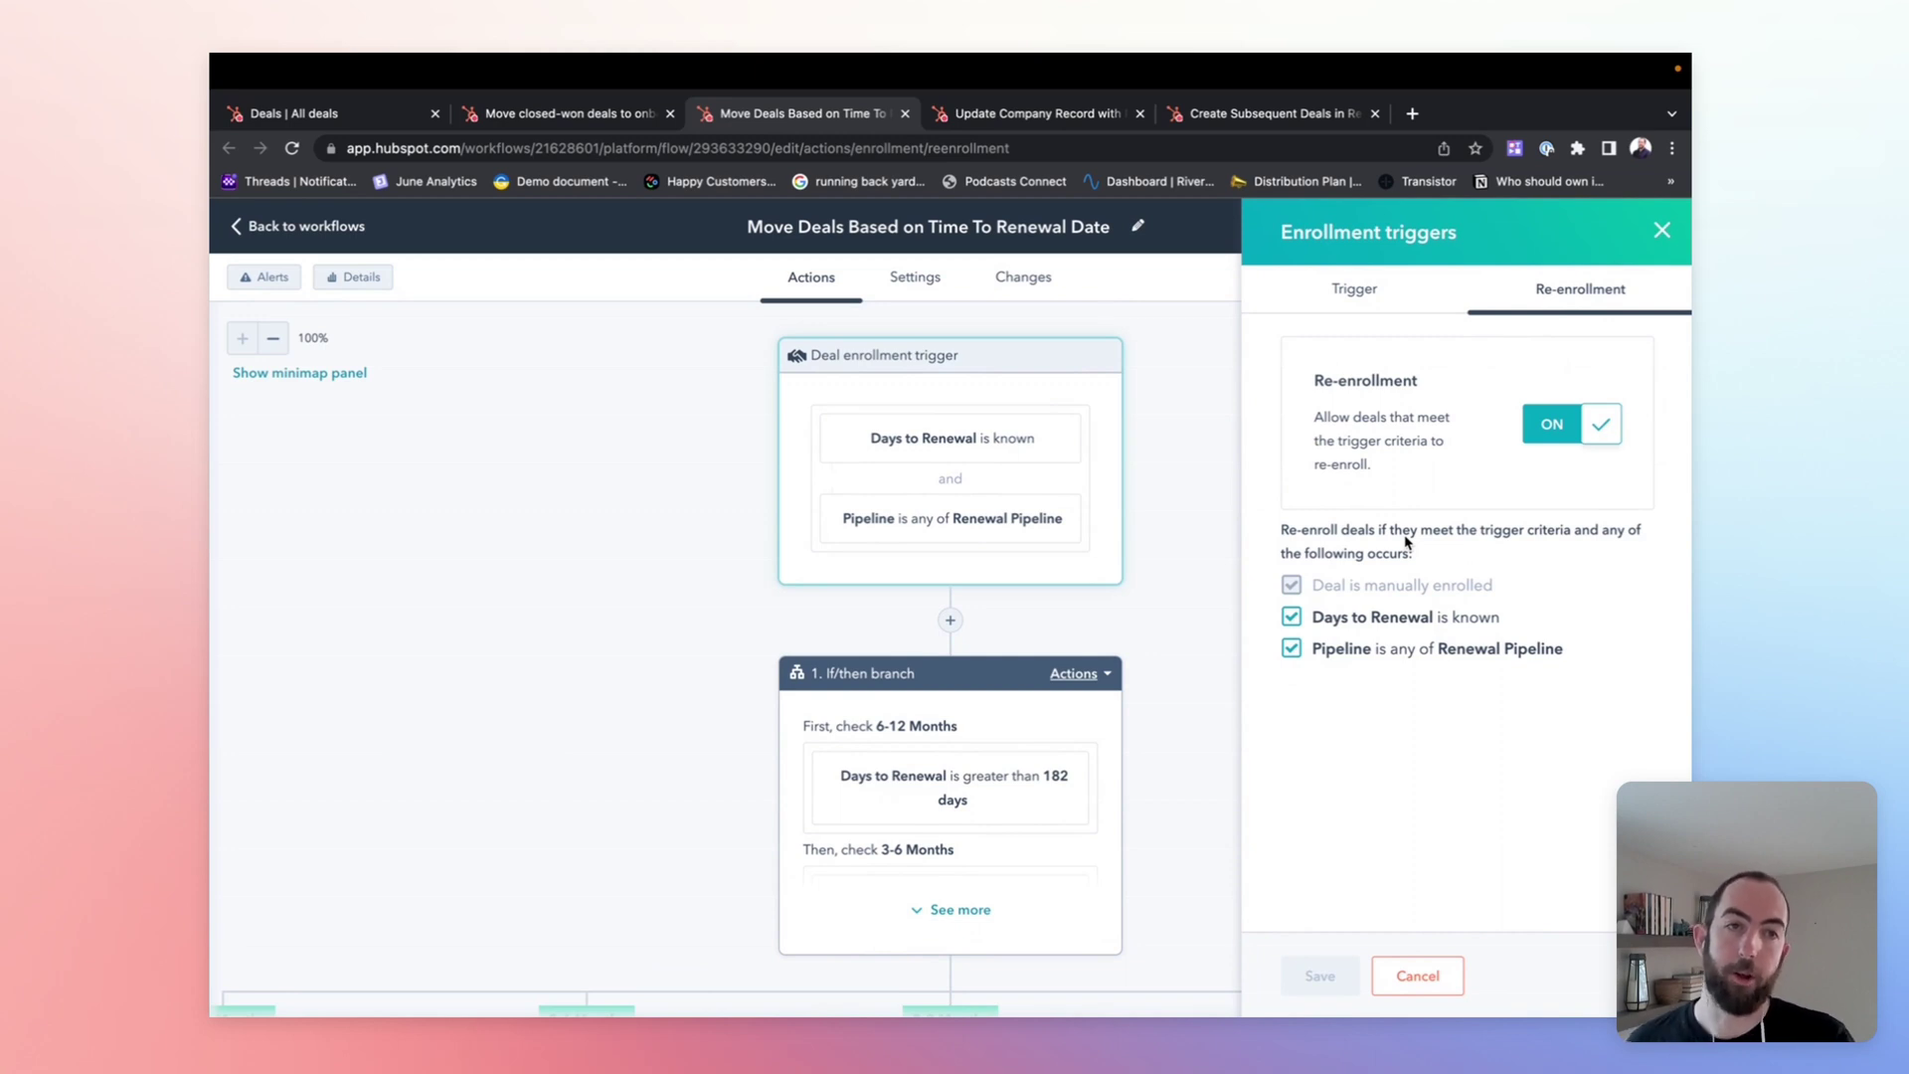
{"action": "left_click", "coordinate": [1660, 235]}
{"action": "scroll", "coordinate": [1014, 611], "scroll_direction": "down", "scroll_amount": 4}
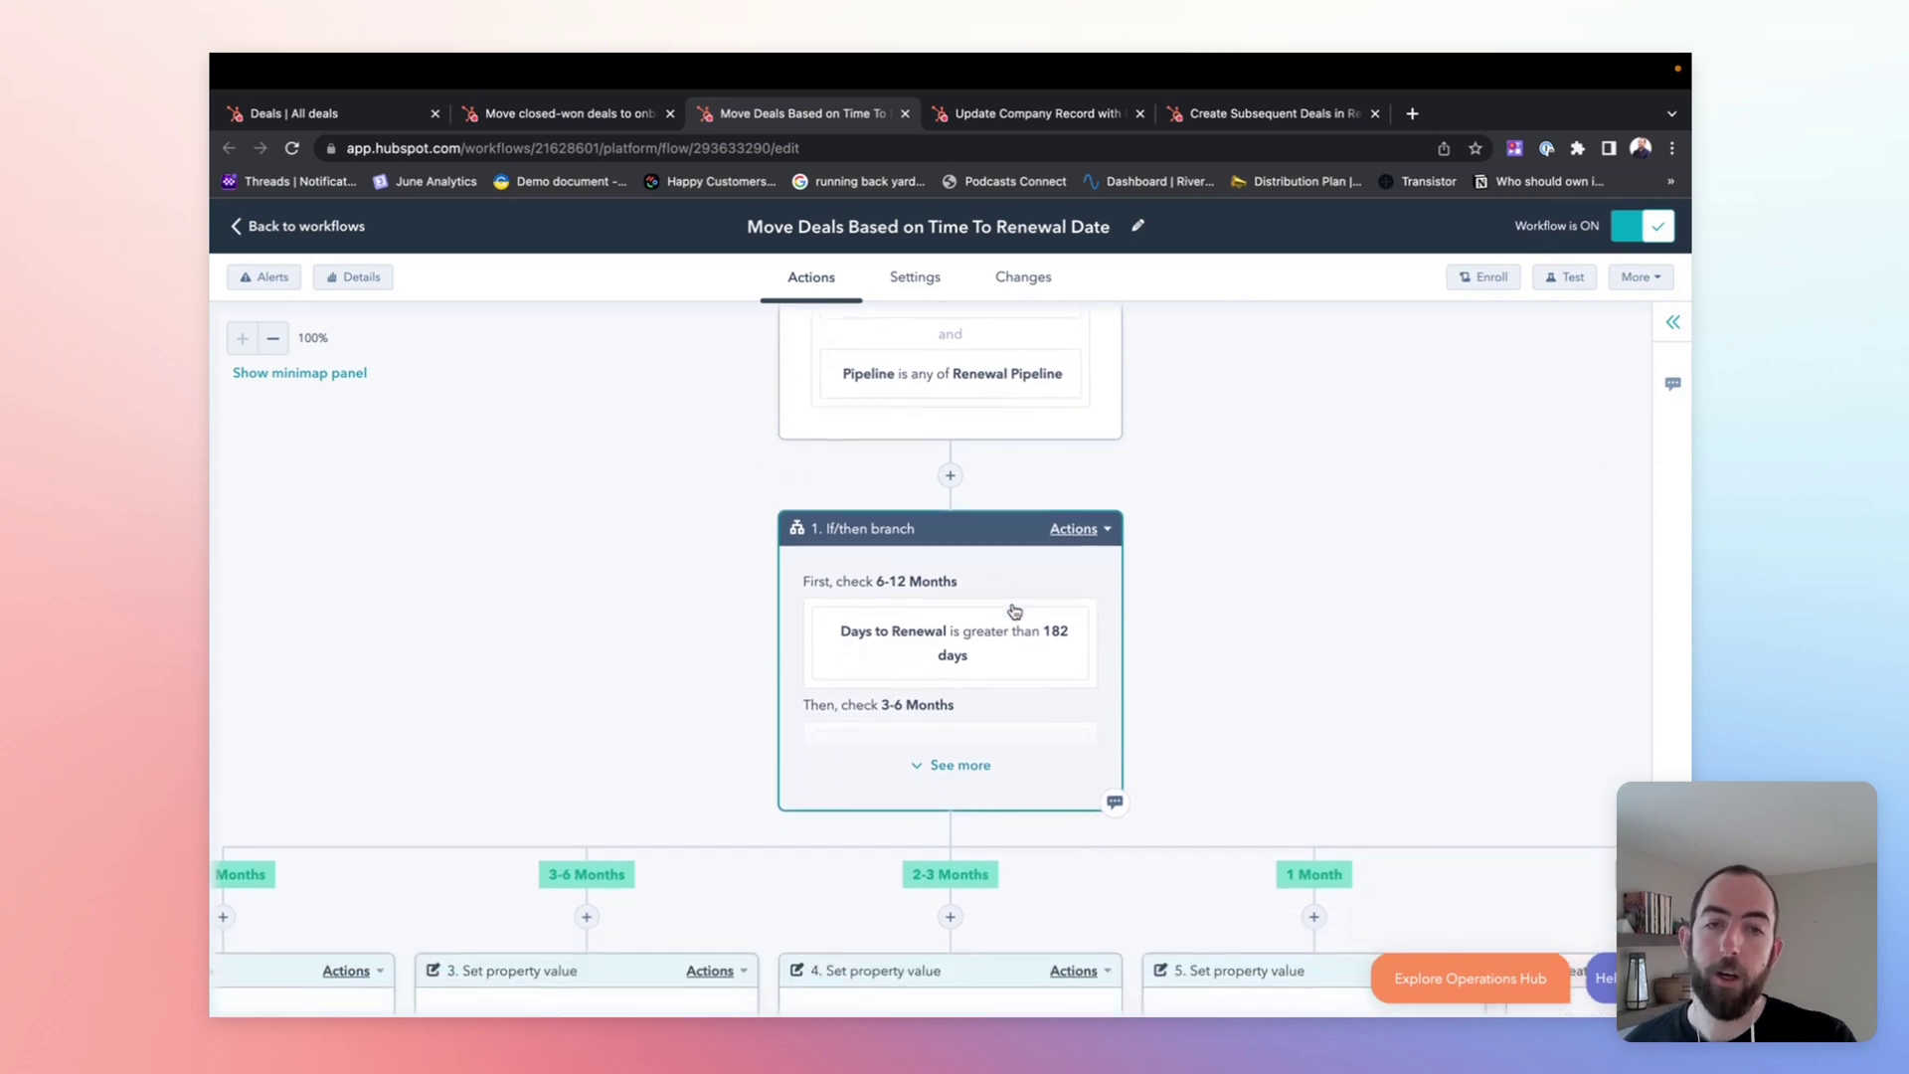
Step: List the branch's Days to Renewal checks: over 182, 90–182, 30–90, 30 or fewer
{"action": "left_click", "coordinate": [962, 696]}
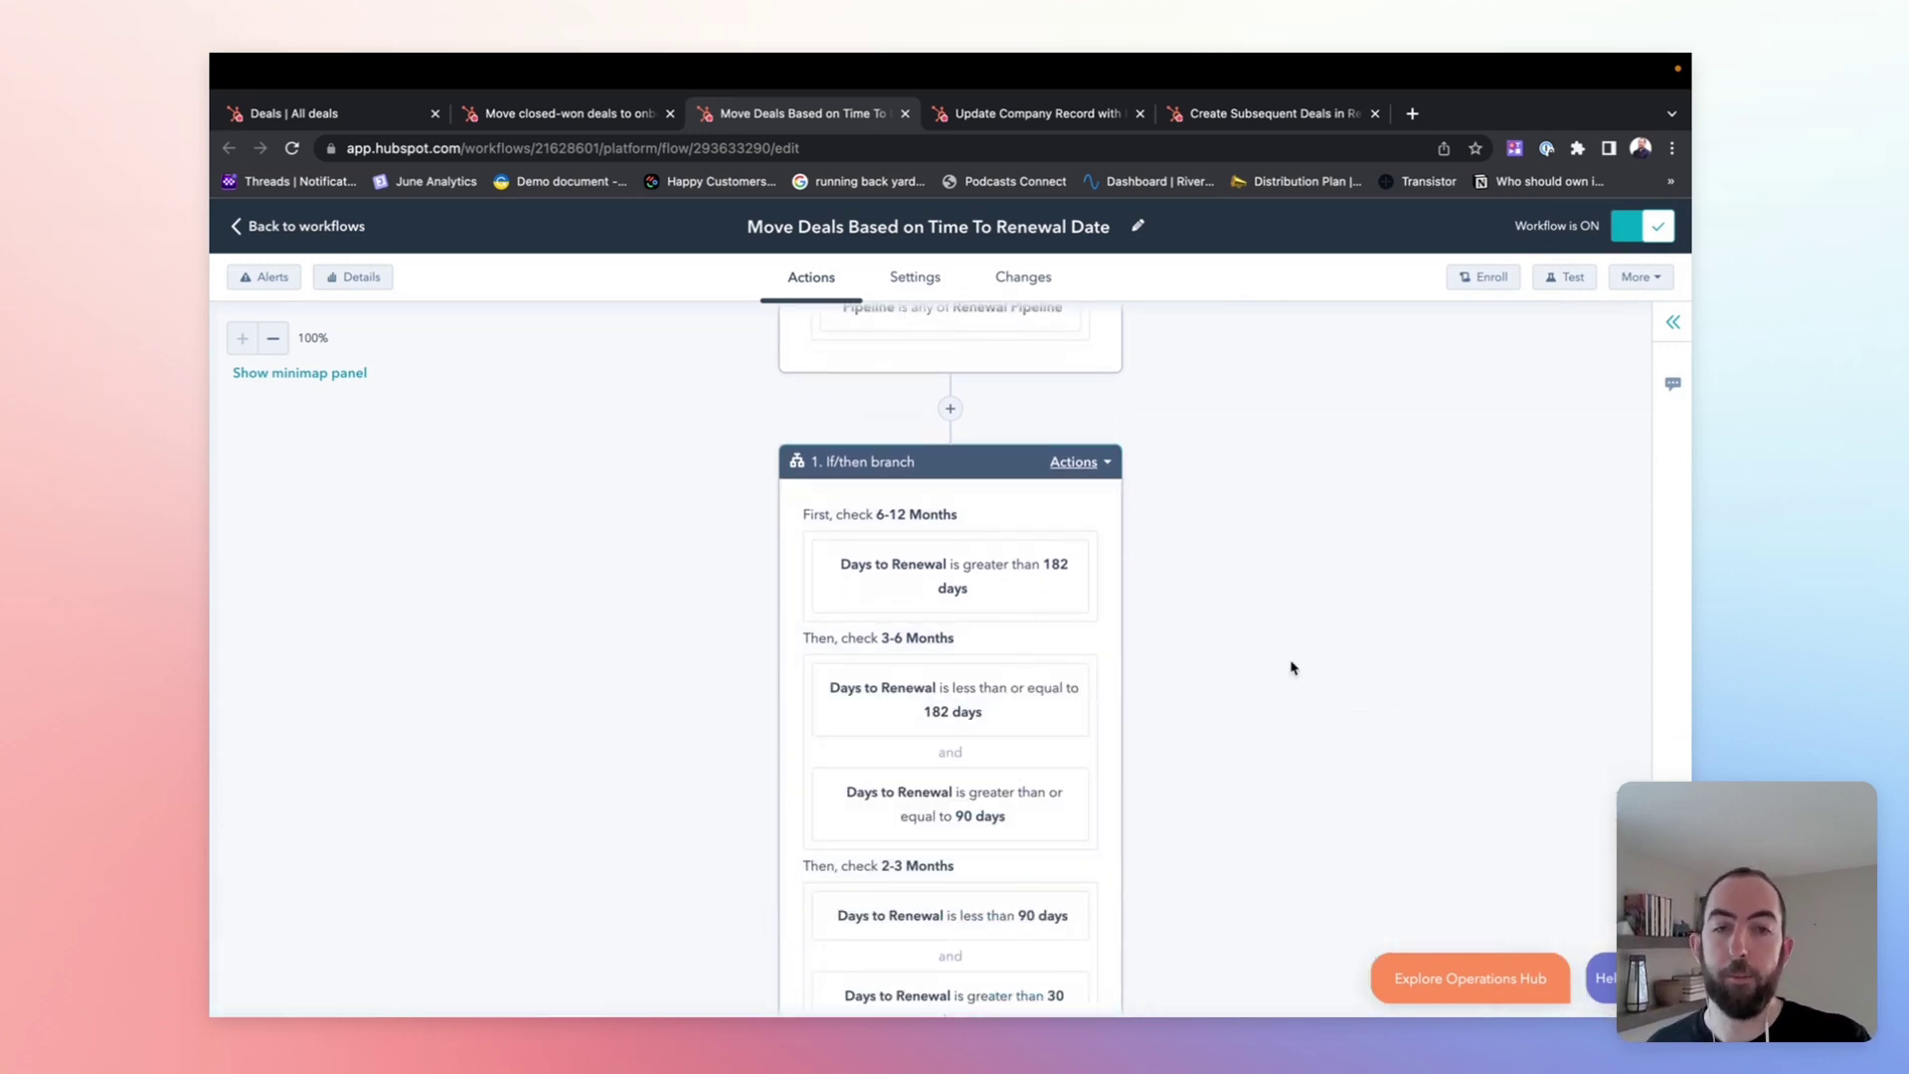
{"action": "scroll", "coordinate": [1292, 667], "scroll_direction": "down", "scroll_amount": 3}
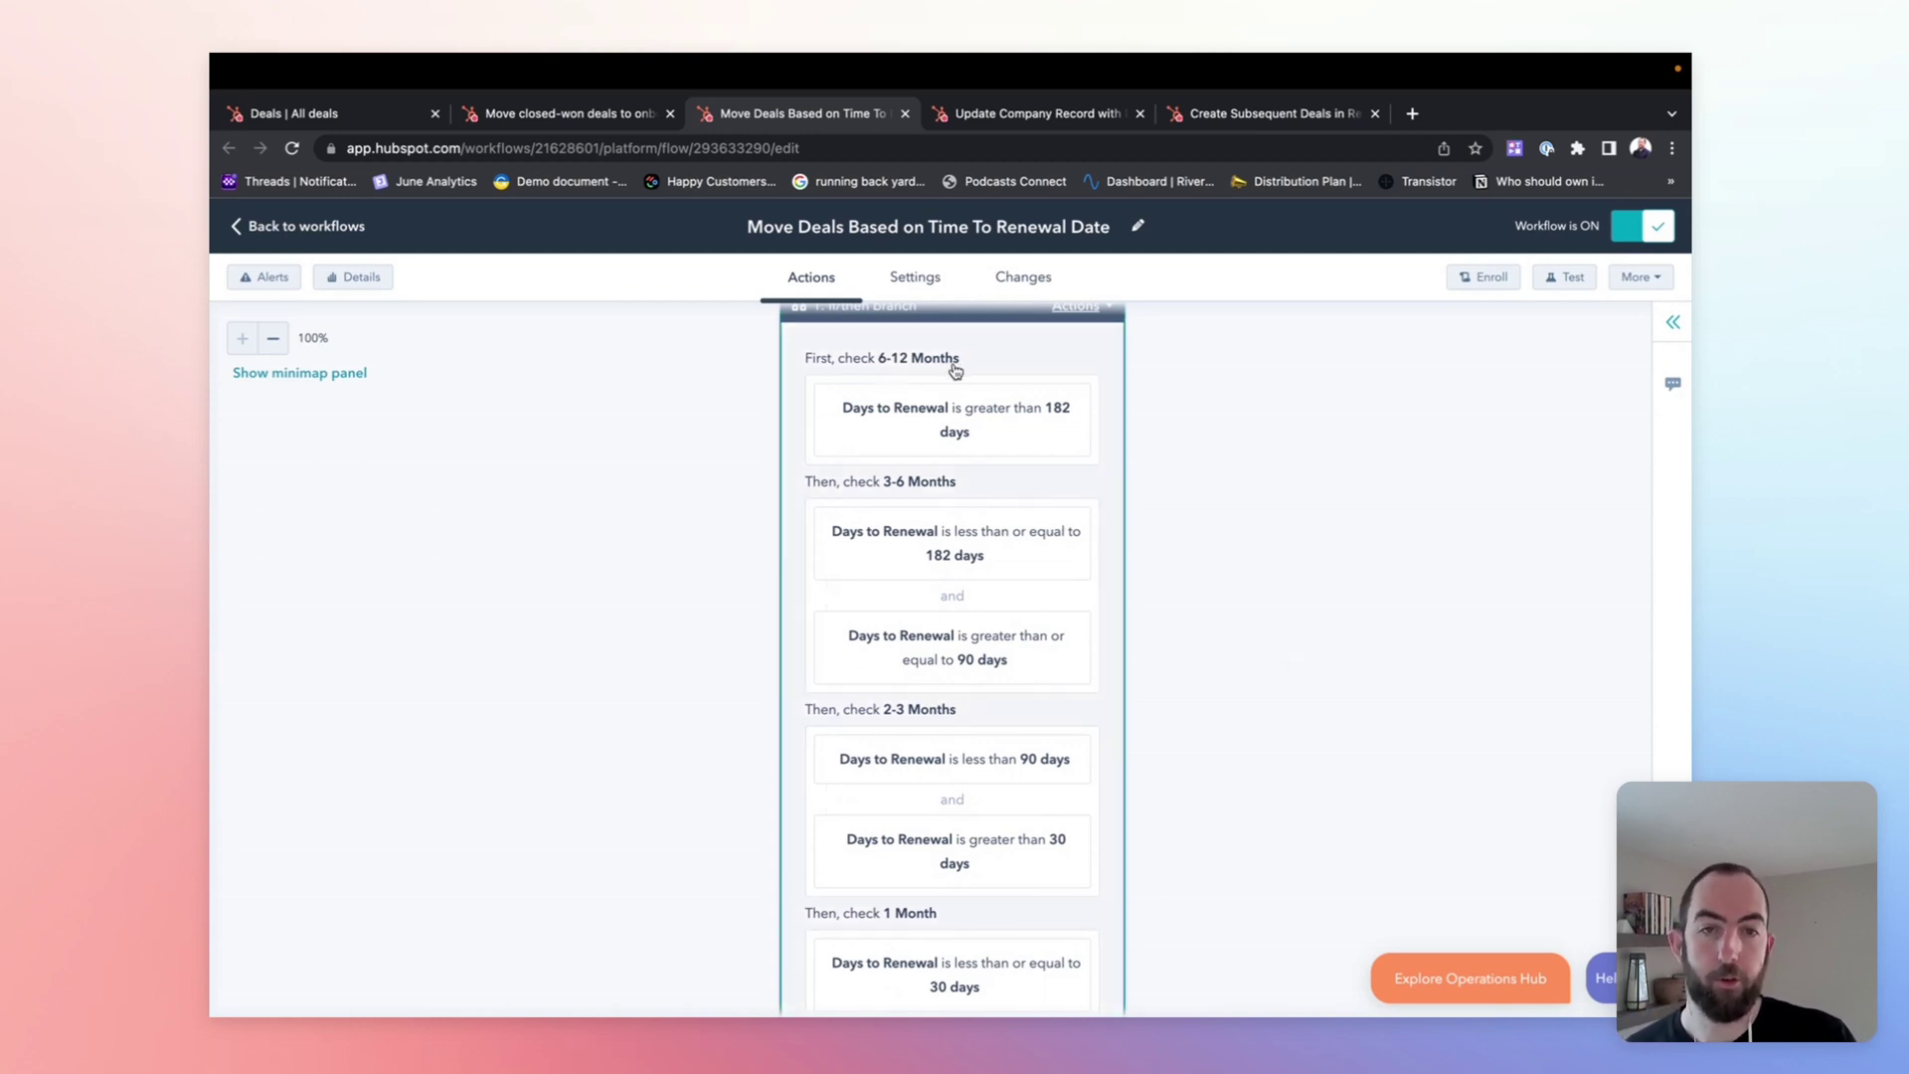
{"action": "scroll", "coordinate": [1029, 487], "scroll_direction": "down", "scroll_amount": 2}
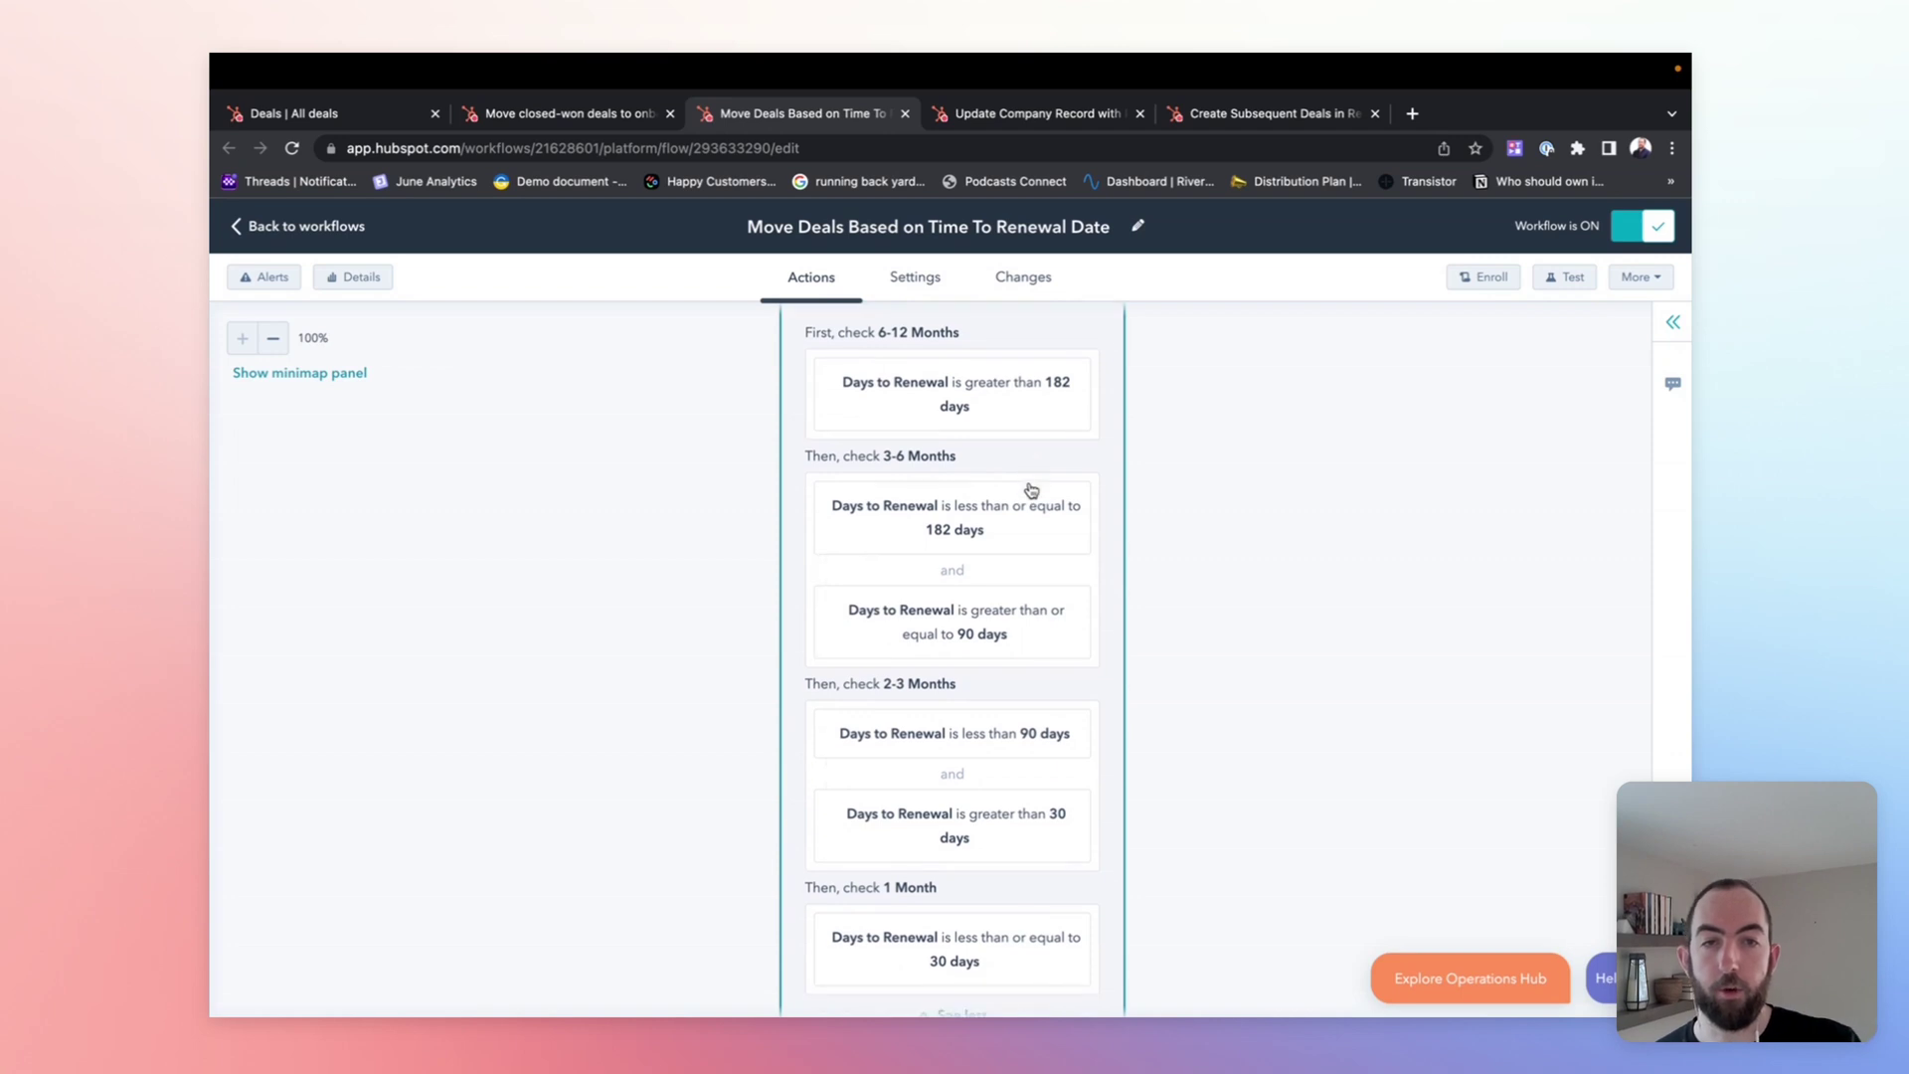
{"action": "scroll", "coordinate": [1025, 487], "scroll_direction": "down", "scroll_amount": 1}
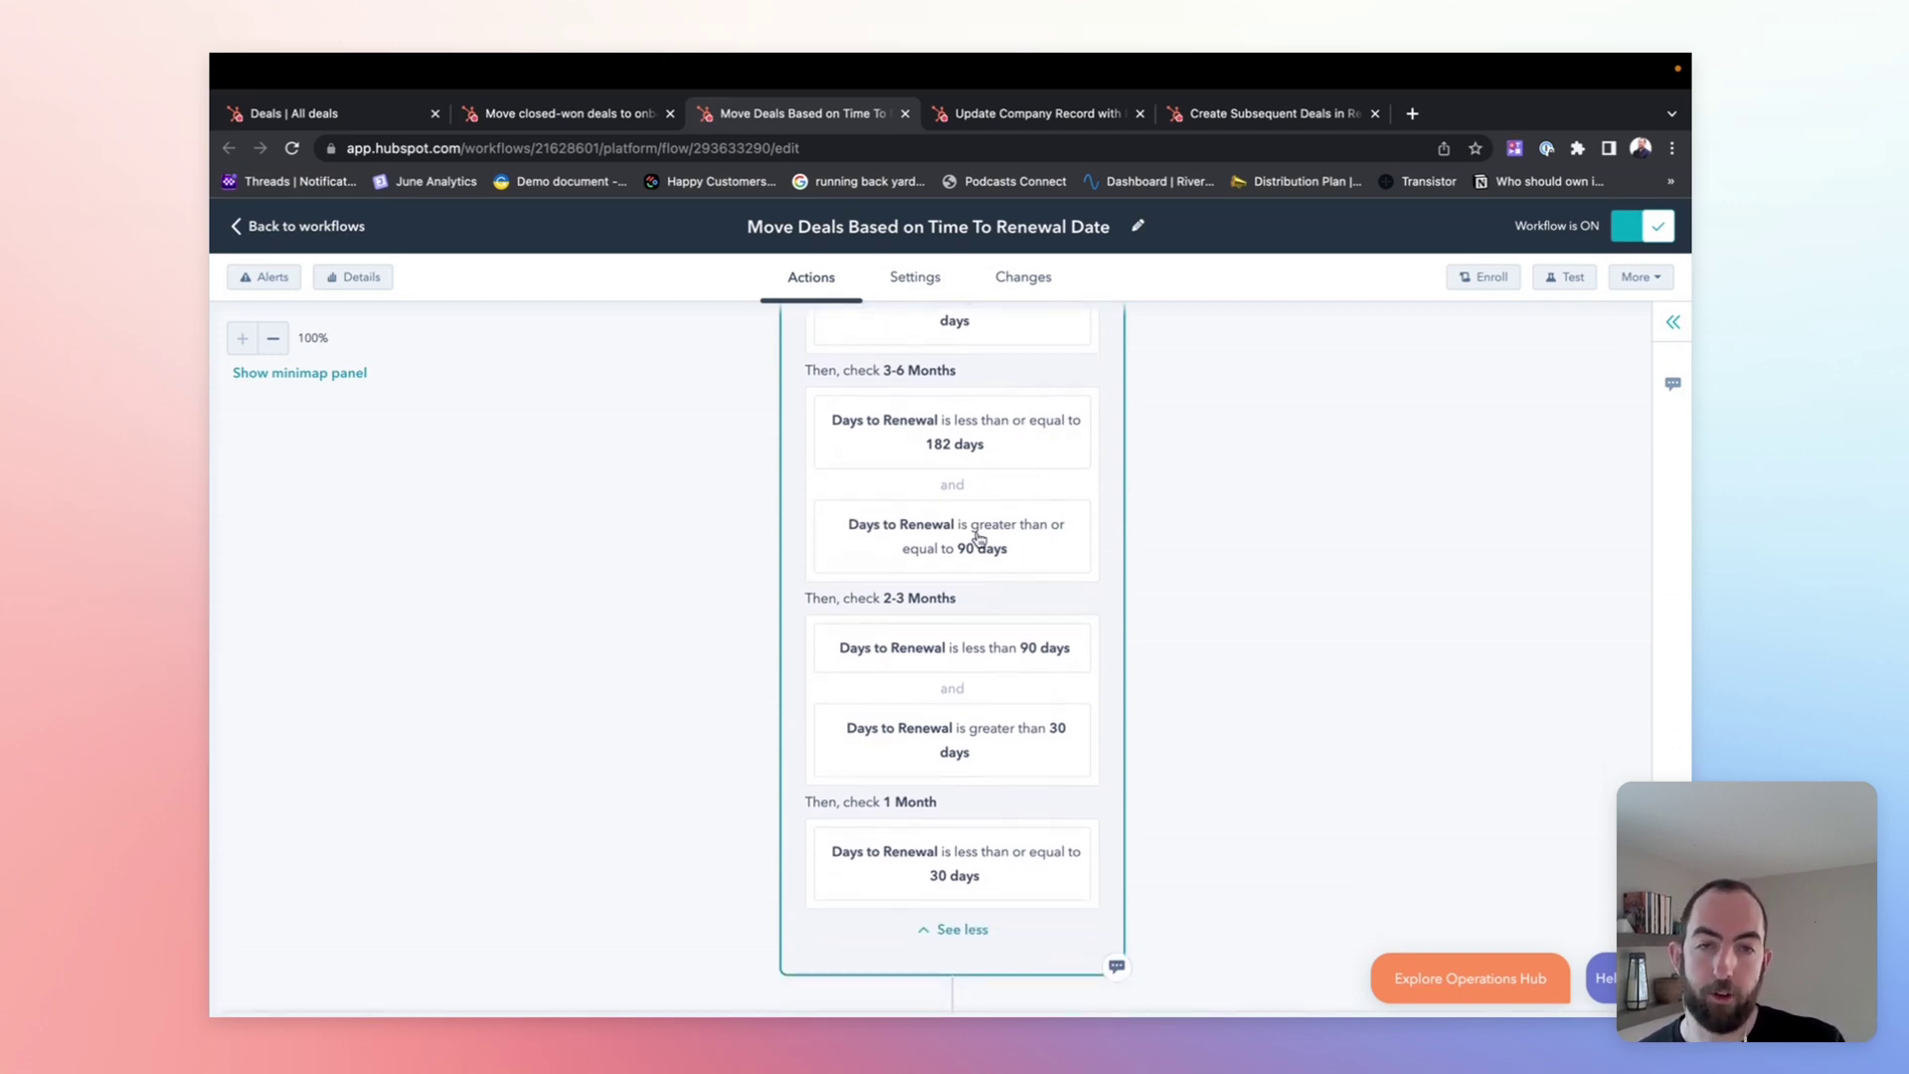
{"action": "scroll", "coordinate": [991, 597], "scroll_direction": "down", "scroll_amount": 2}
{"action": "scroll", "coordinate": [990, 610], "scroll_direction": "down", "scroll_amount": 1}
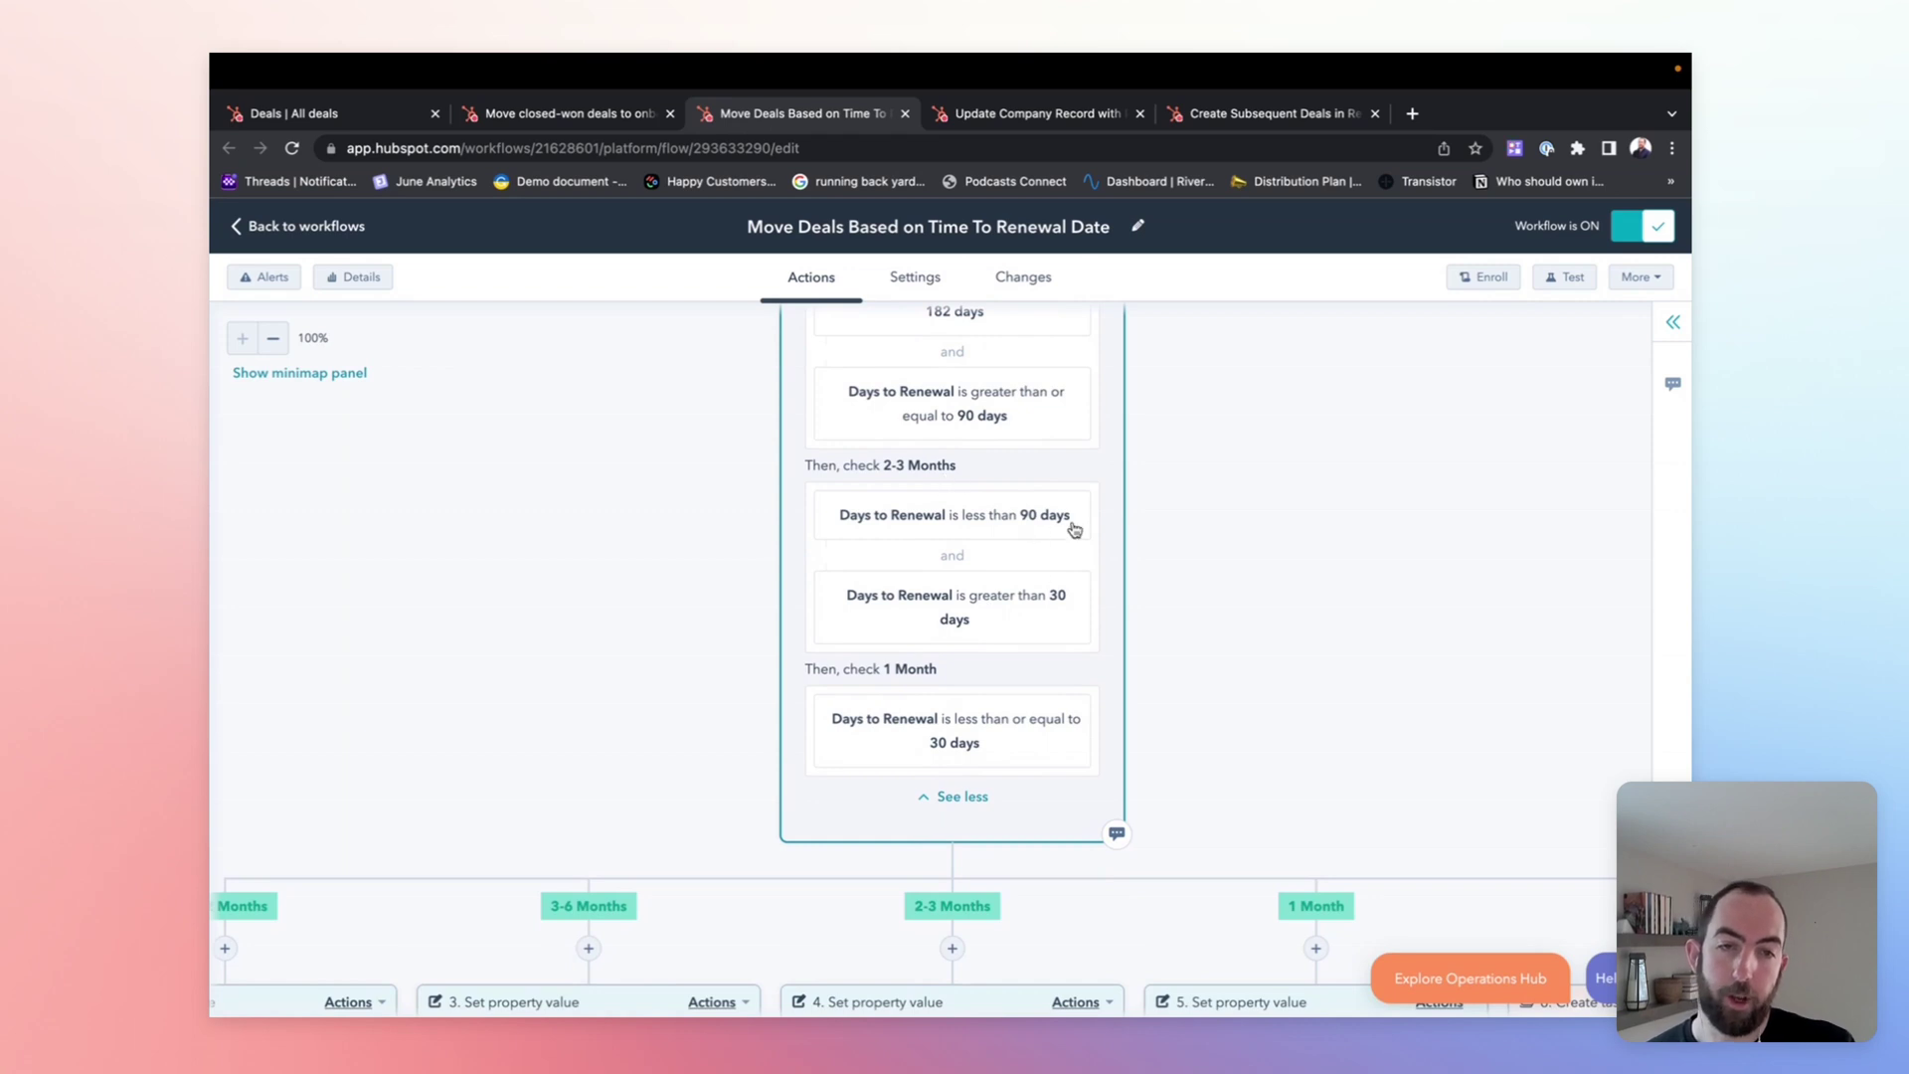
{"action": "scroll", "coordinate": [1025, 627], "scroll_direction": "down", "scroll_amount": 3}
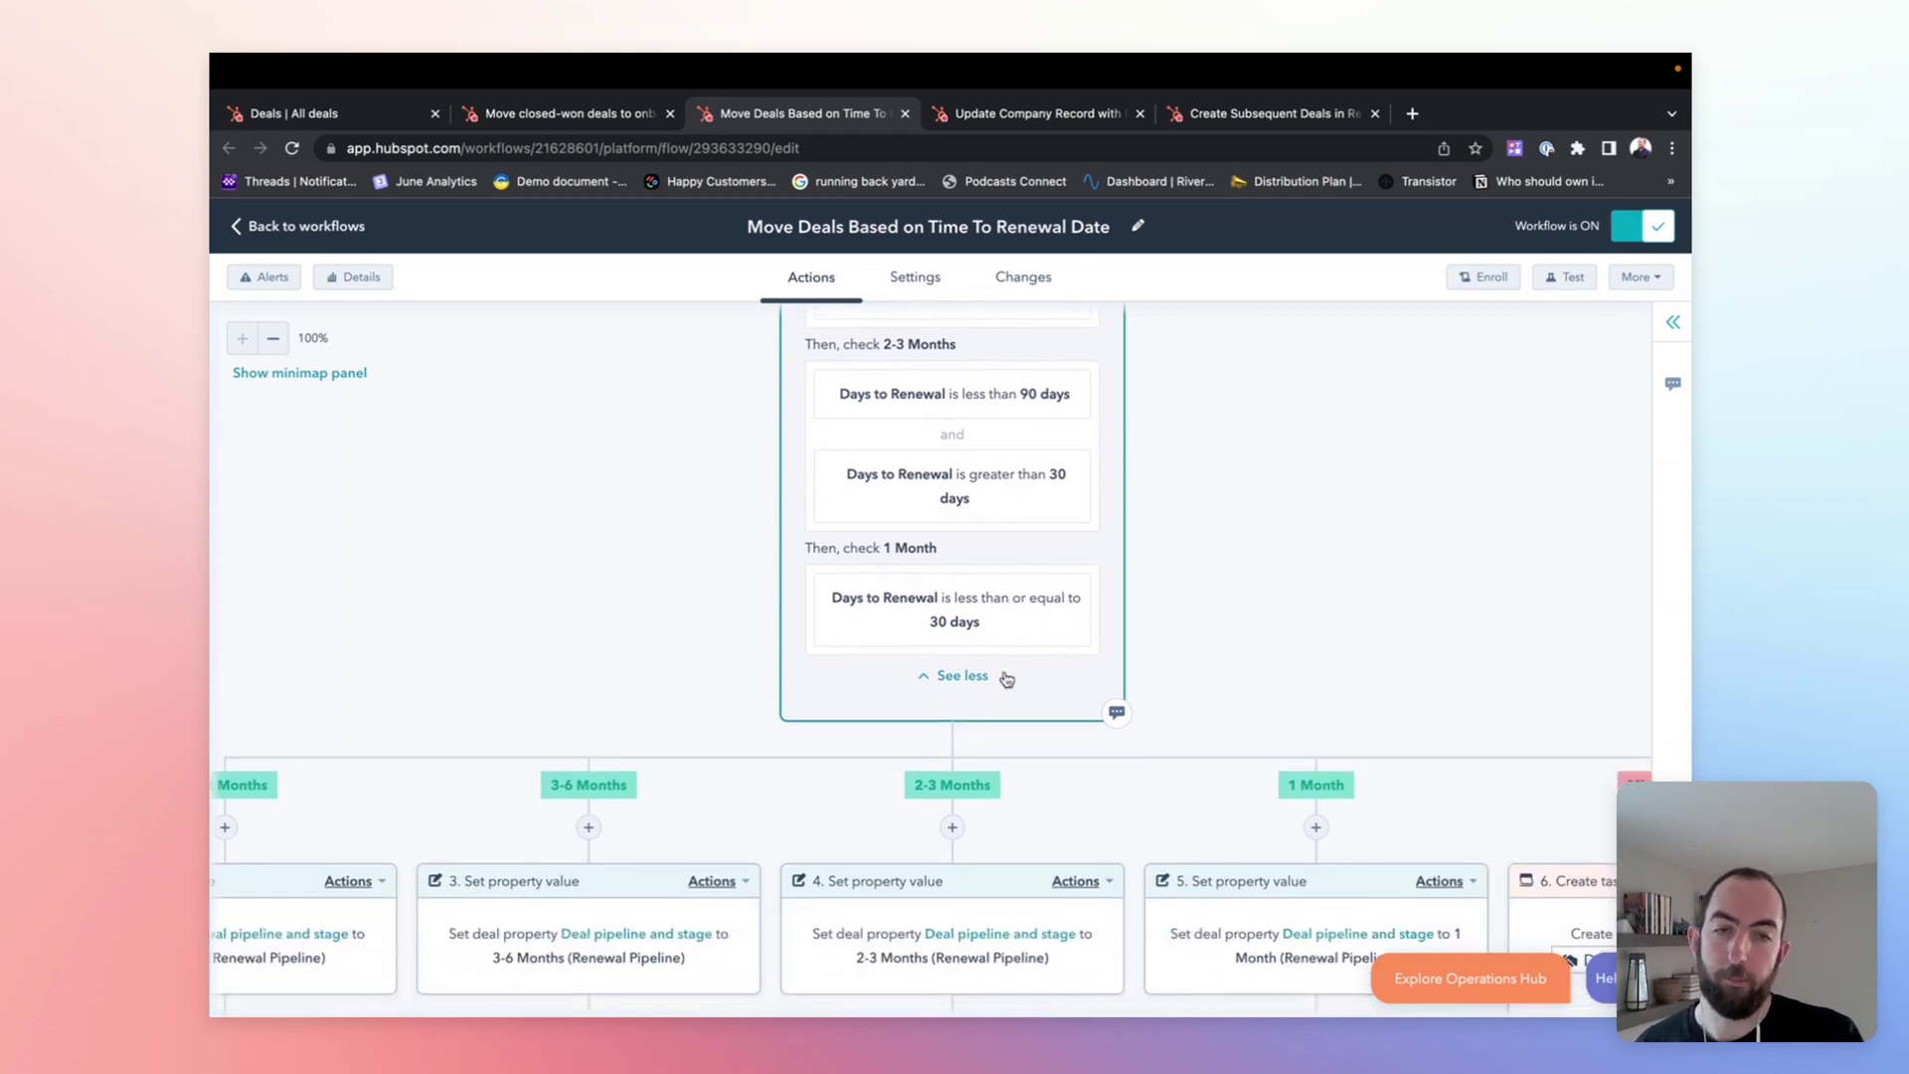
{"action": "scroll", "coordinate": [995, 623], "scroll_direction": "down", "scroll_amount": 1}
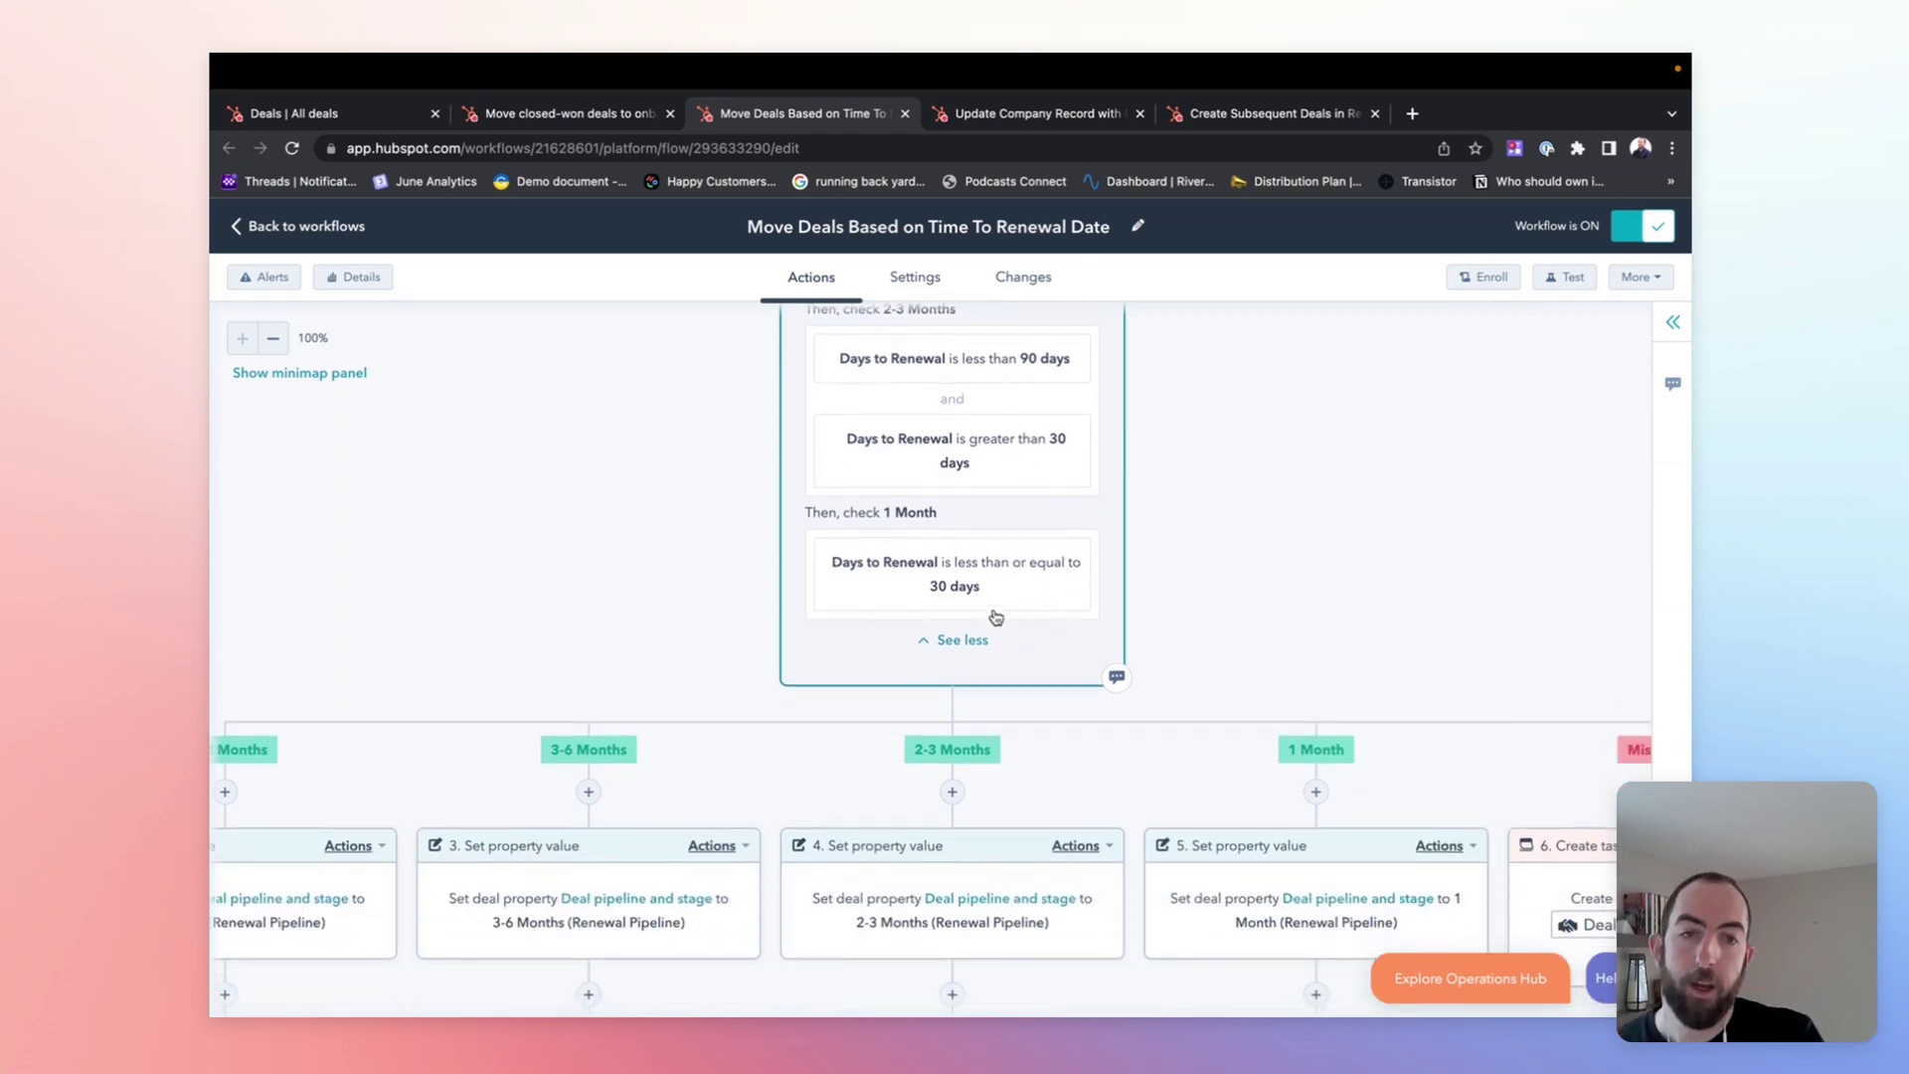
Step: Scroll across the branch actions to the Missing Criteria path's 'Data Out of Range' task
{"action": "scroll", "coordinate": [995, 618], "scroll_direction": "left", "scroll_amount": 6}
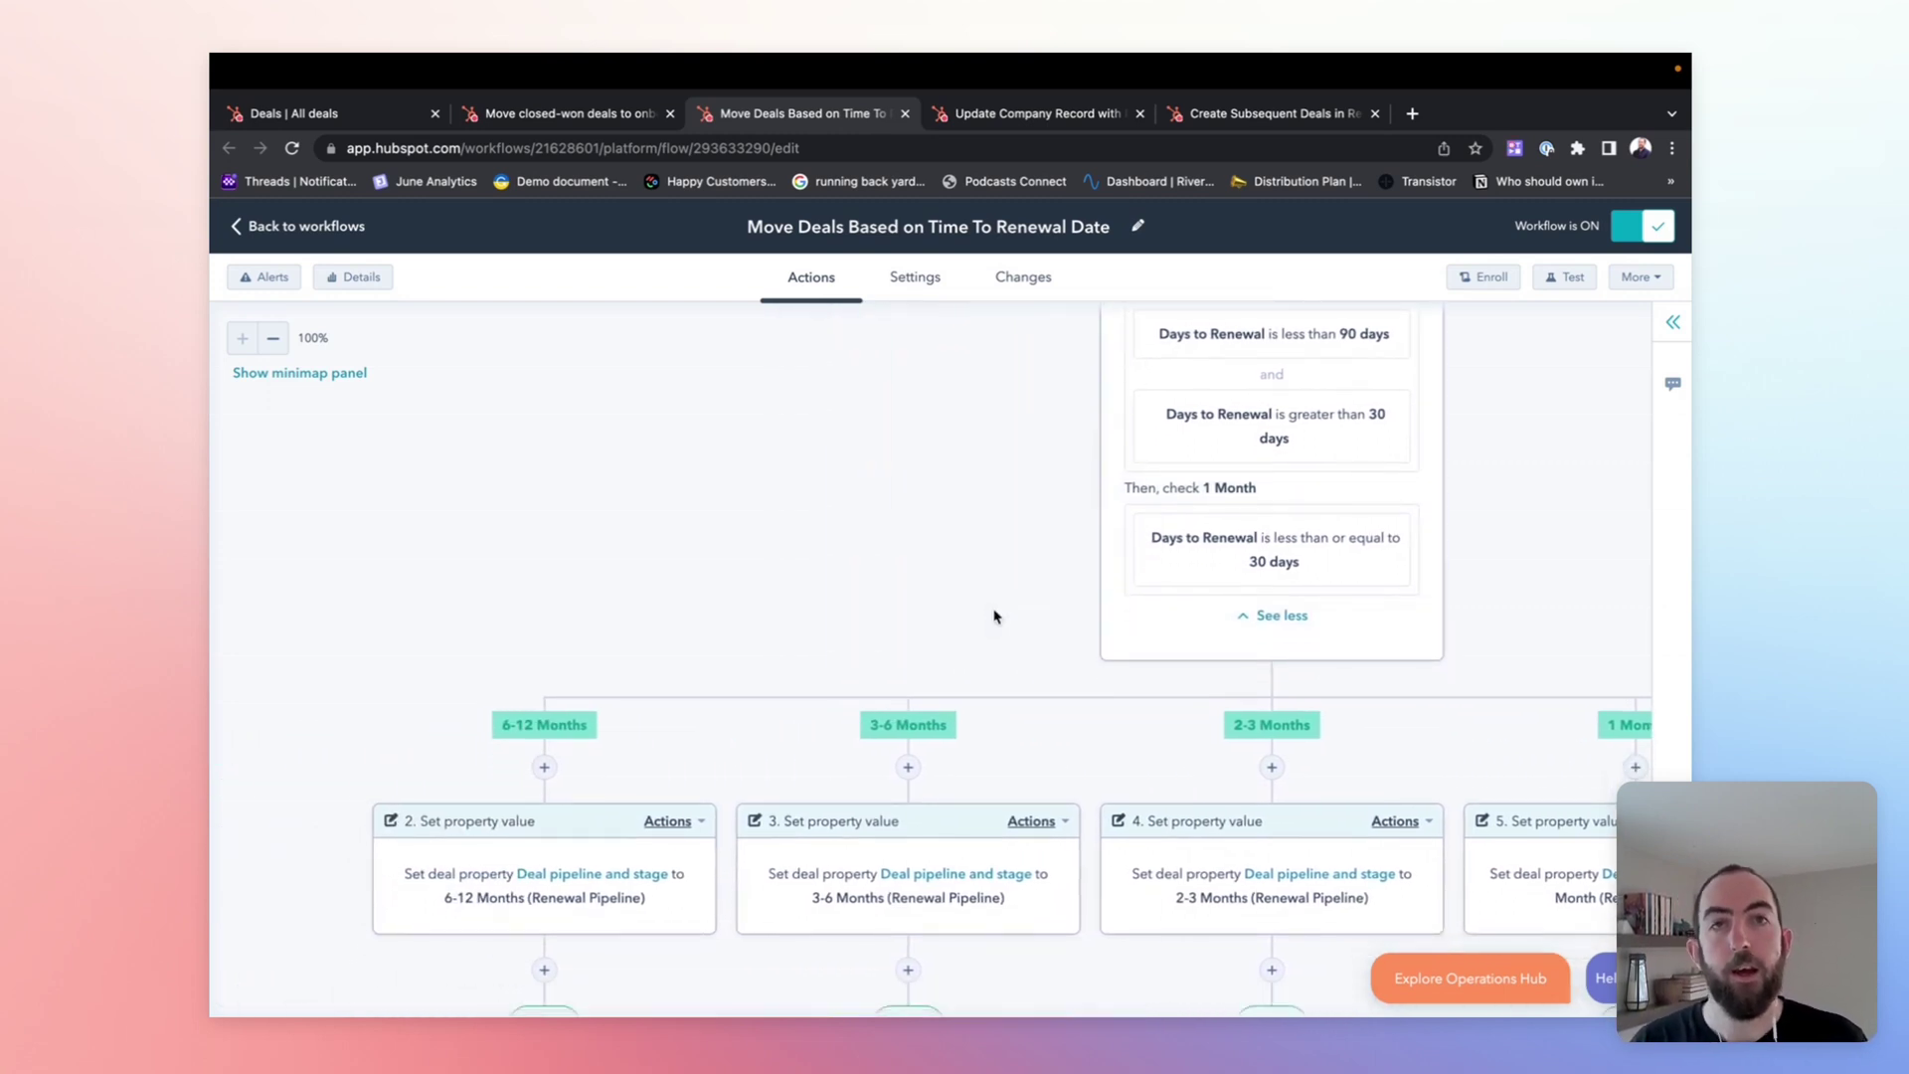
{"action": "scroll", "coordinate": [996, 618], "scroll_direction": "down", "scroll_amount": 3}
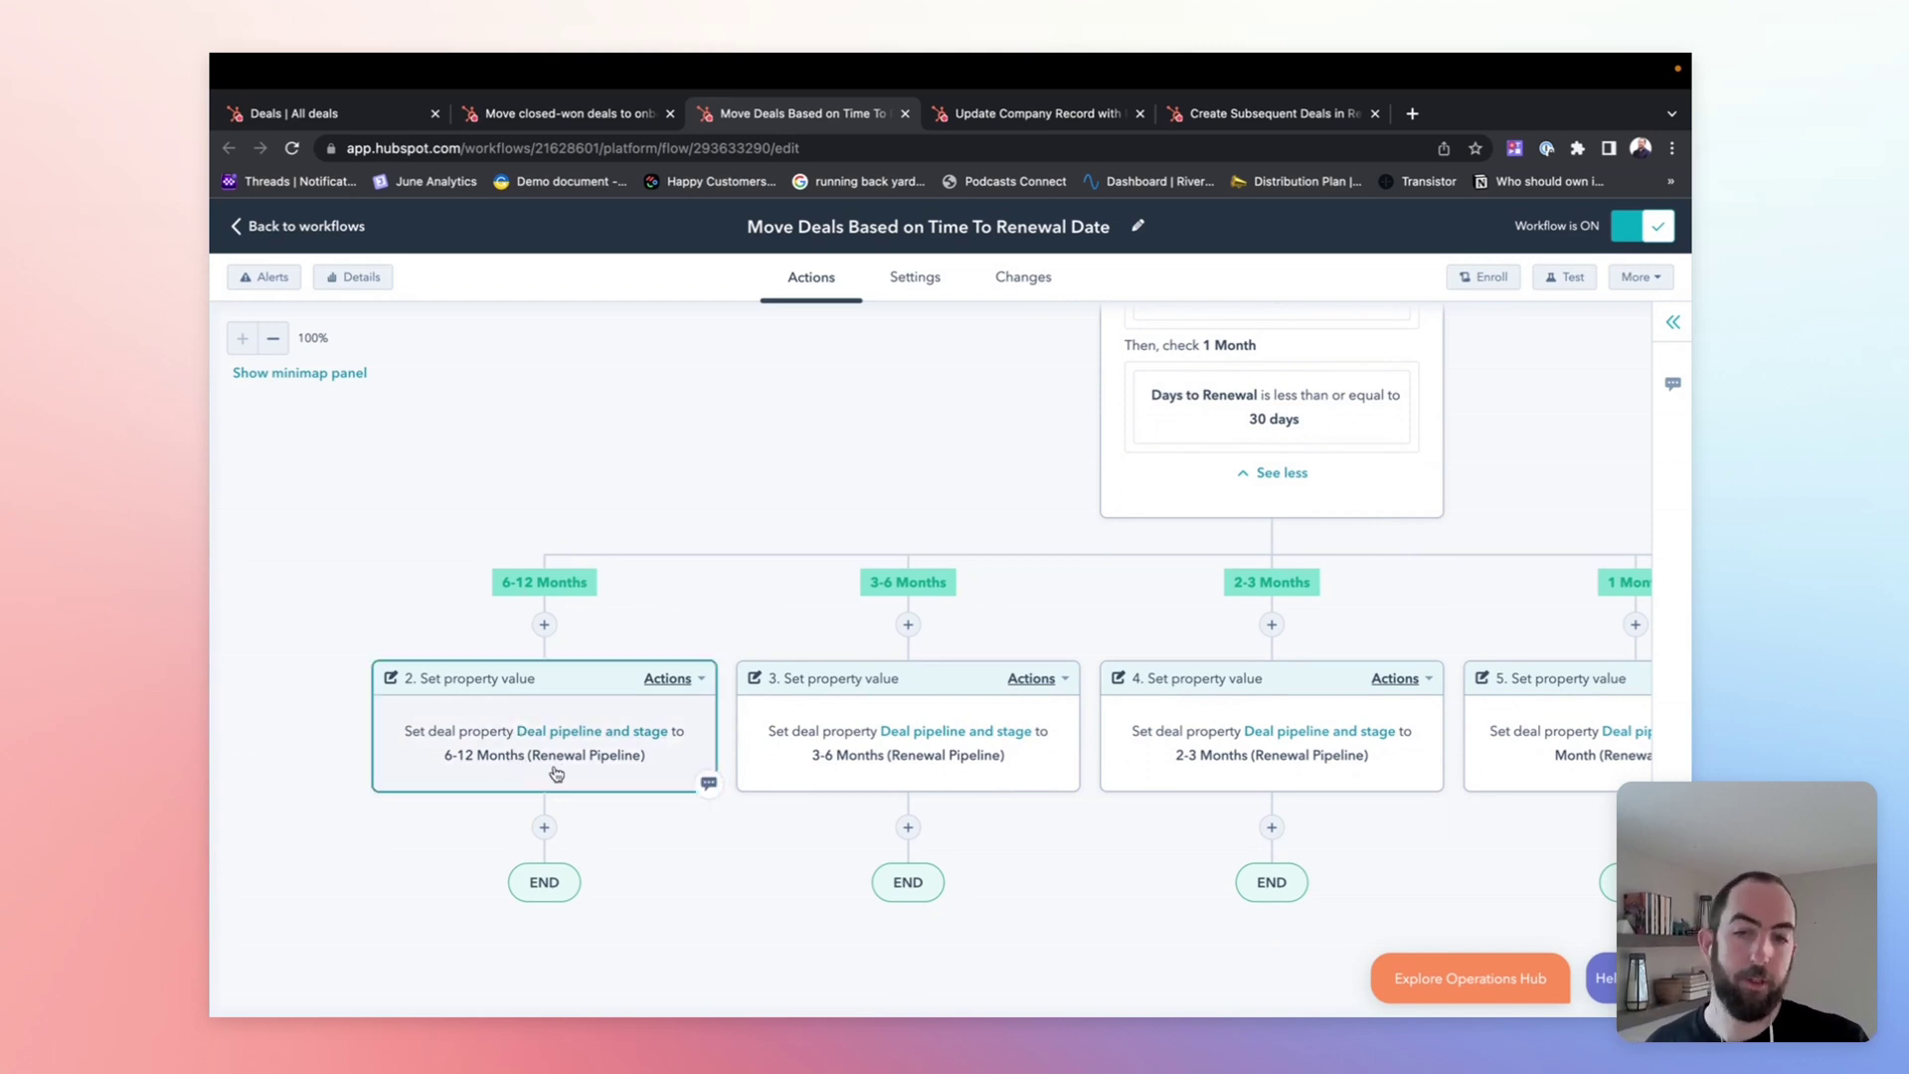
{"action": "scroll", "coordinate": [563, 774], "scroll_direction": "right", "scroll_amount": 10}
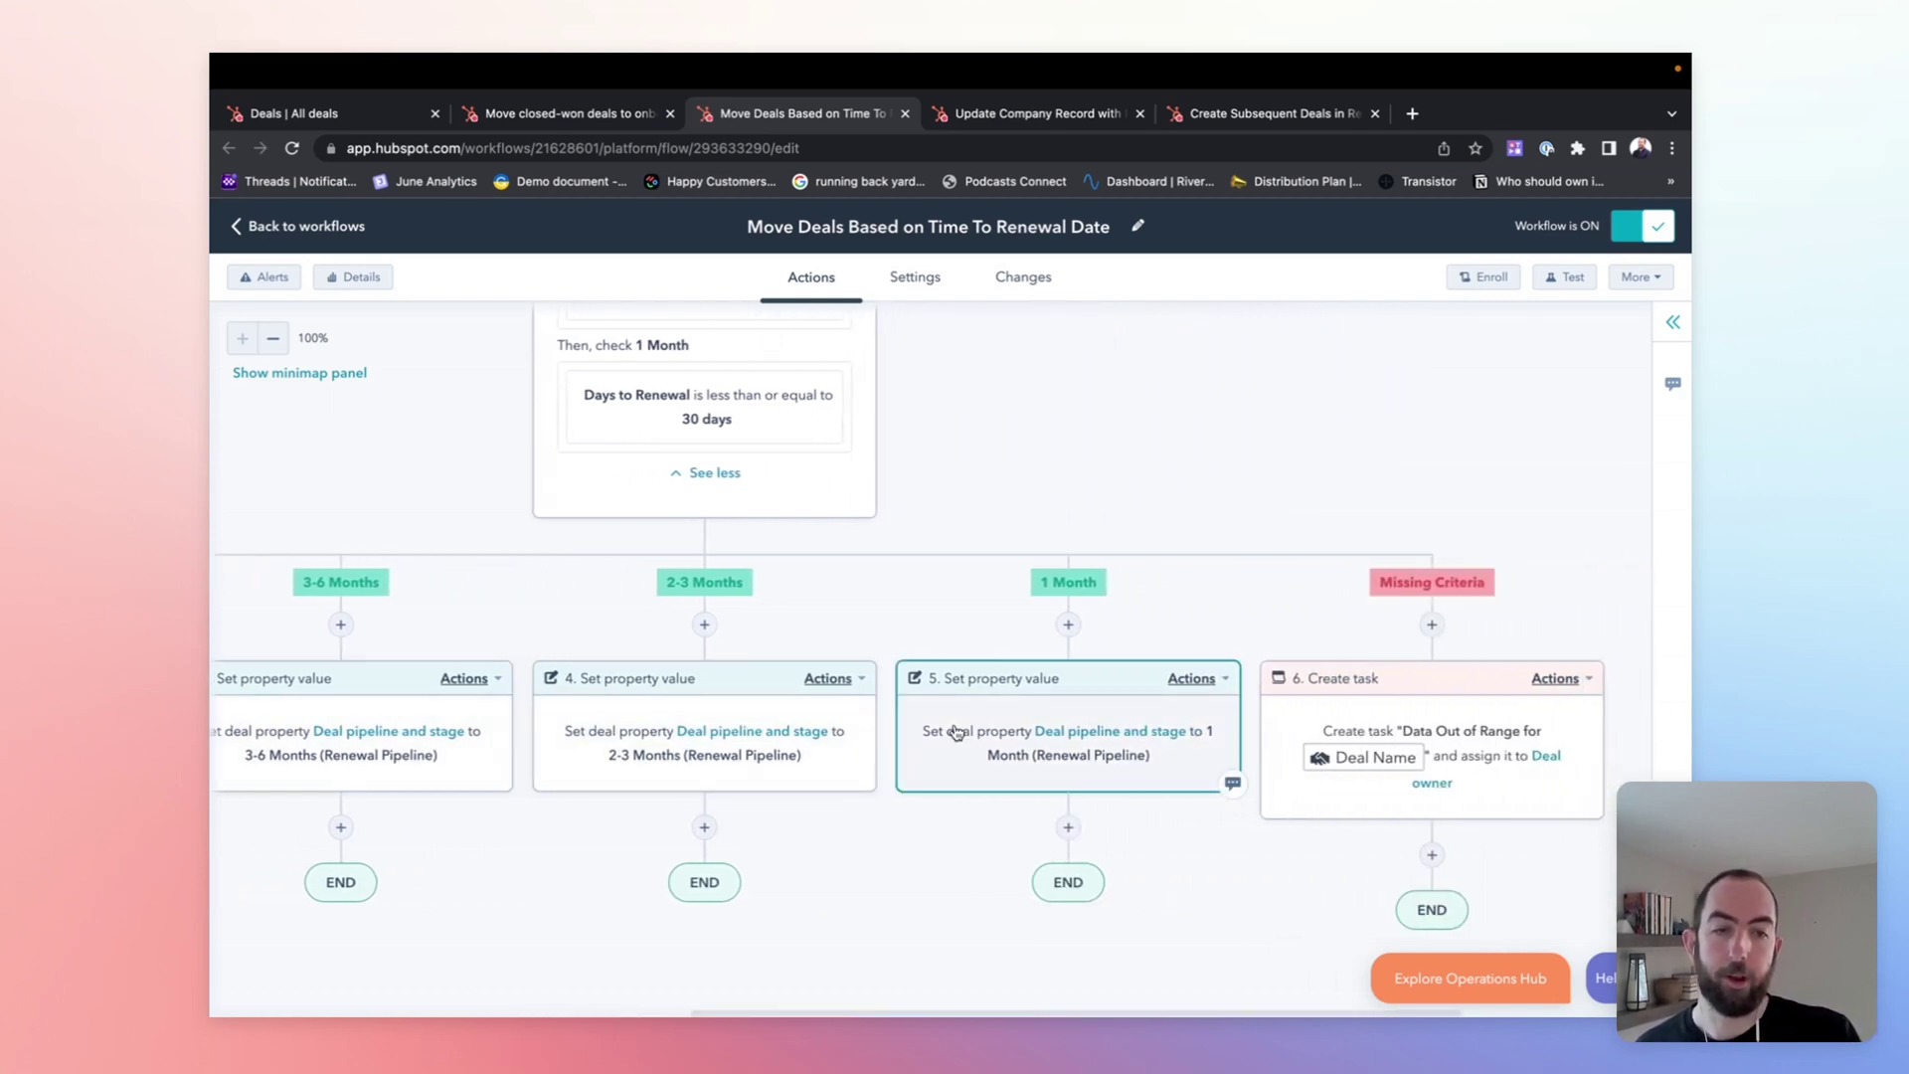
{"action": "scroll", "coordinate": [1154, 721], "scroll_direction": "right", "scroll_amount": 2}
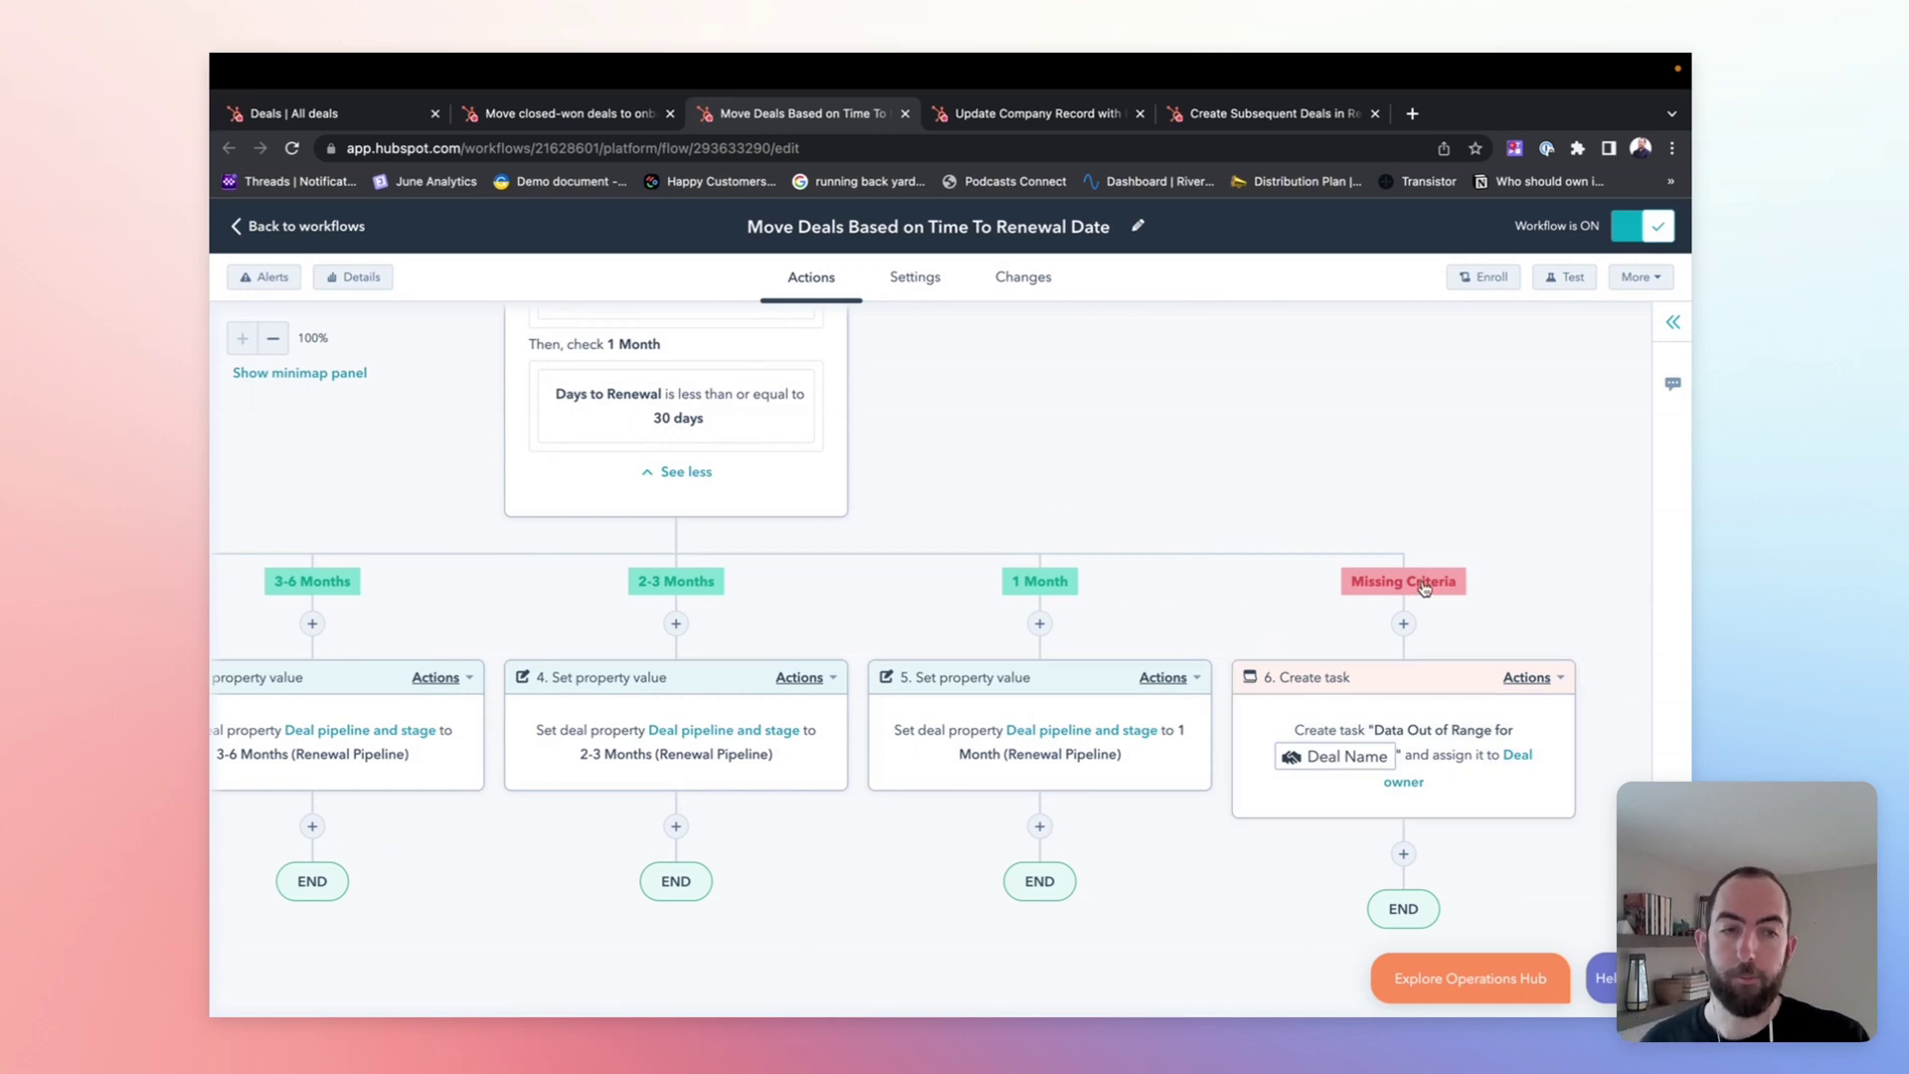
{"action": "scroll", "coordinate": [1414, 647], "scroll_direction": "down", "scroll_amount": 1}
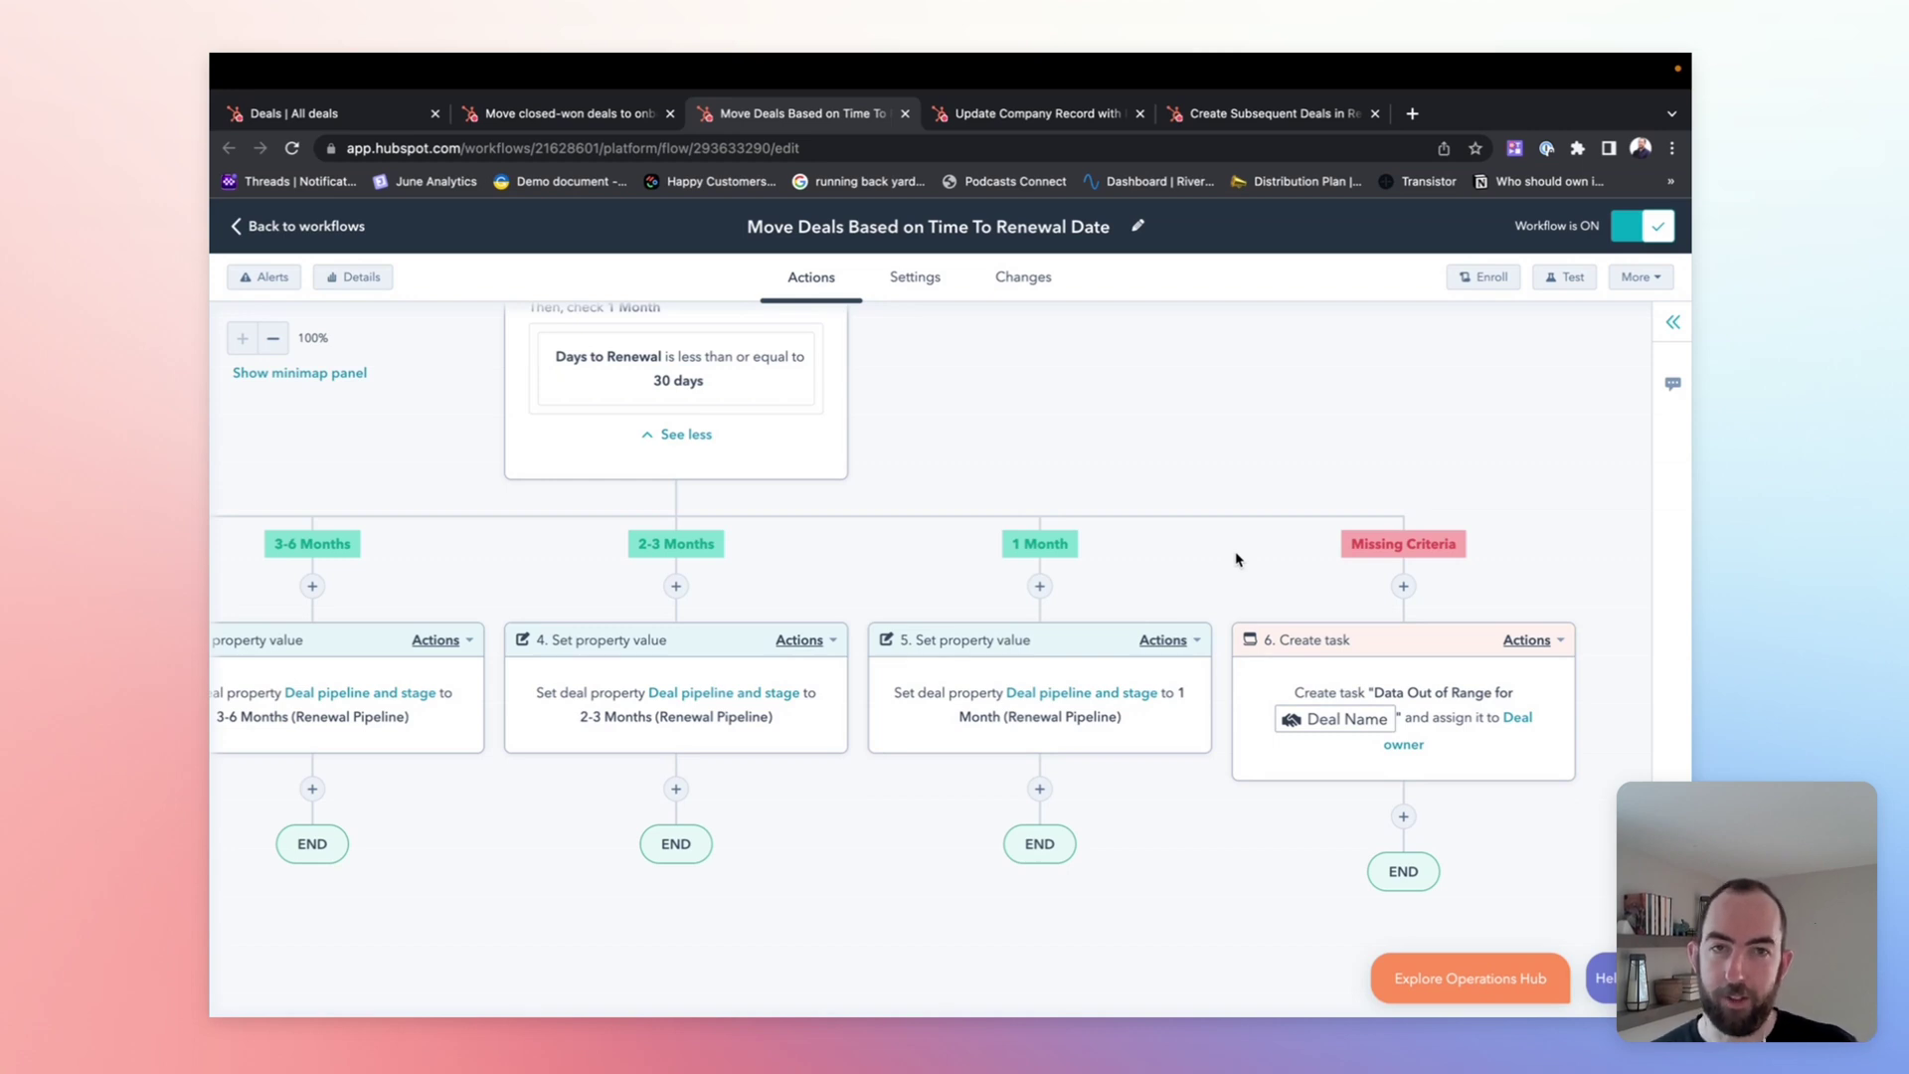
Step: Switch back to the Renewal Pipeline deals board
{"action": "left_click", "coordinate": [338, 114]}
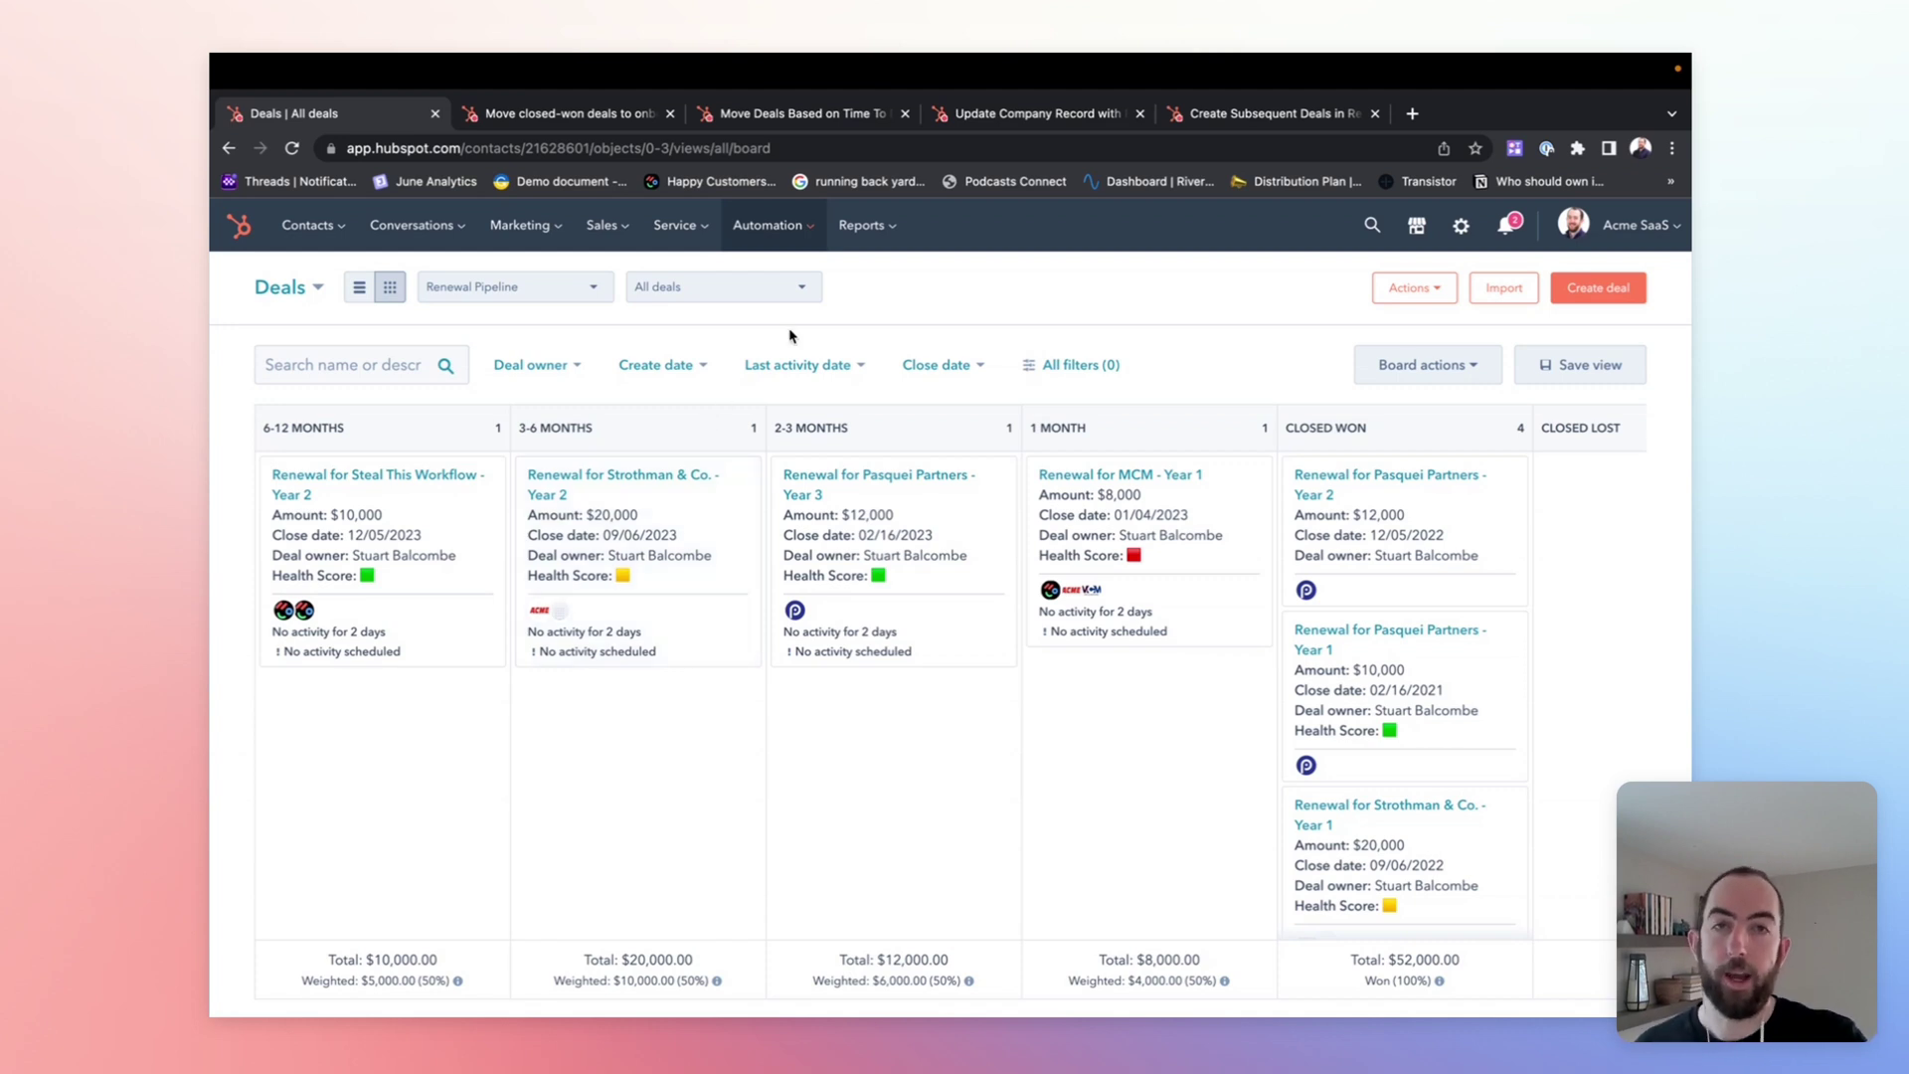
Step: Save the Create record step making a 'Renewal for' deal in 6-12 Months, closing 365 days out
{"action": "left_click", "coordinate": [1255, 112]}
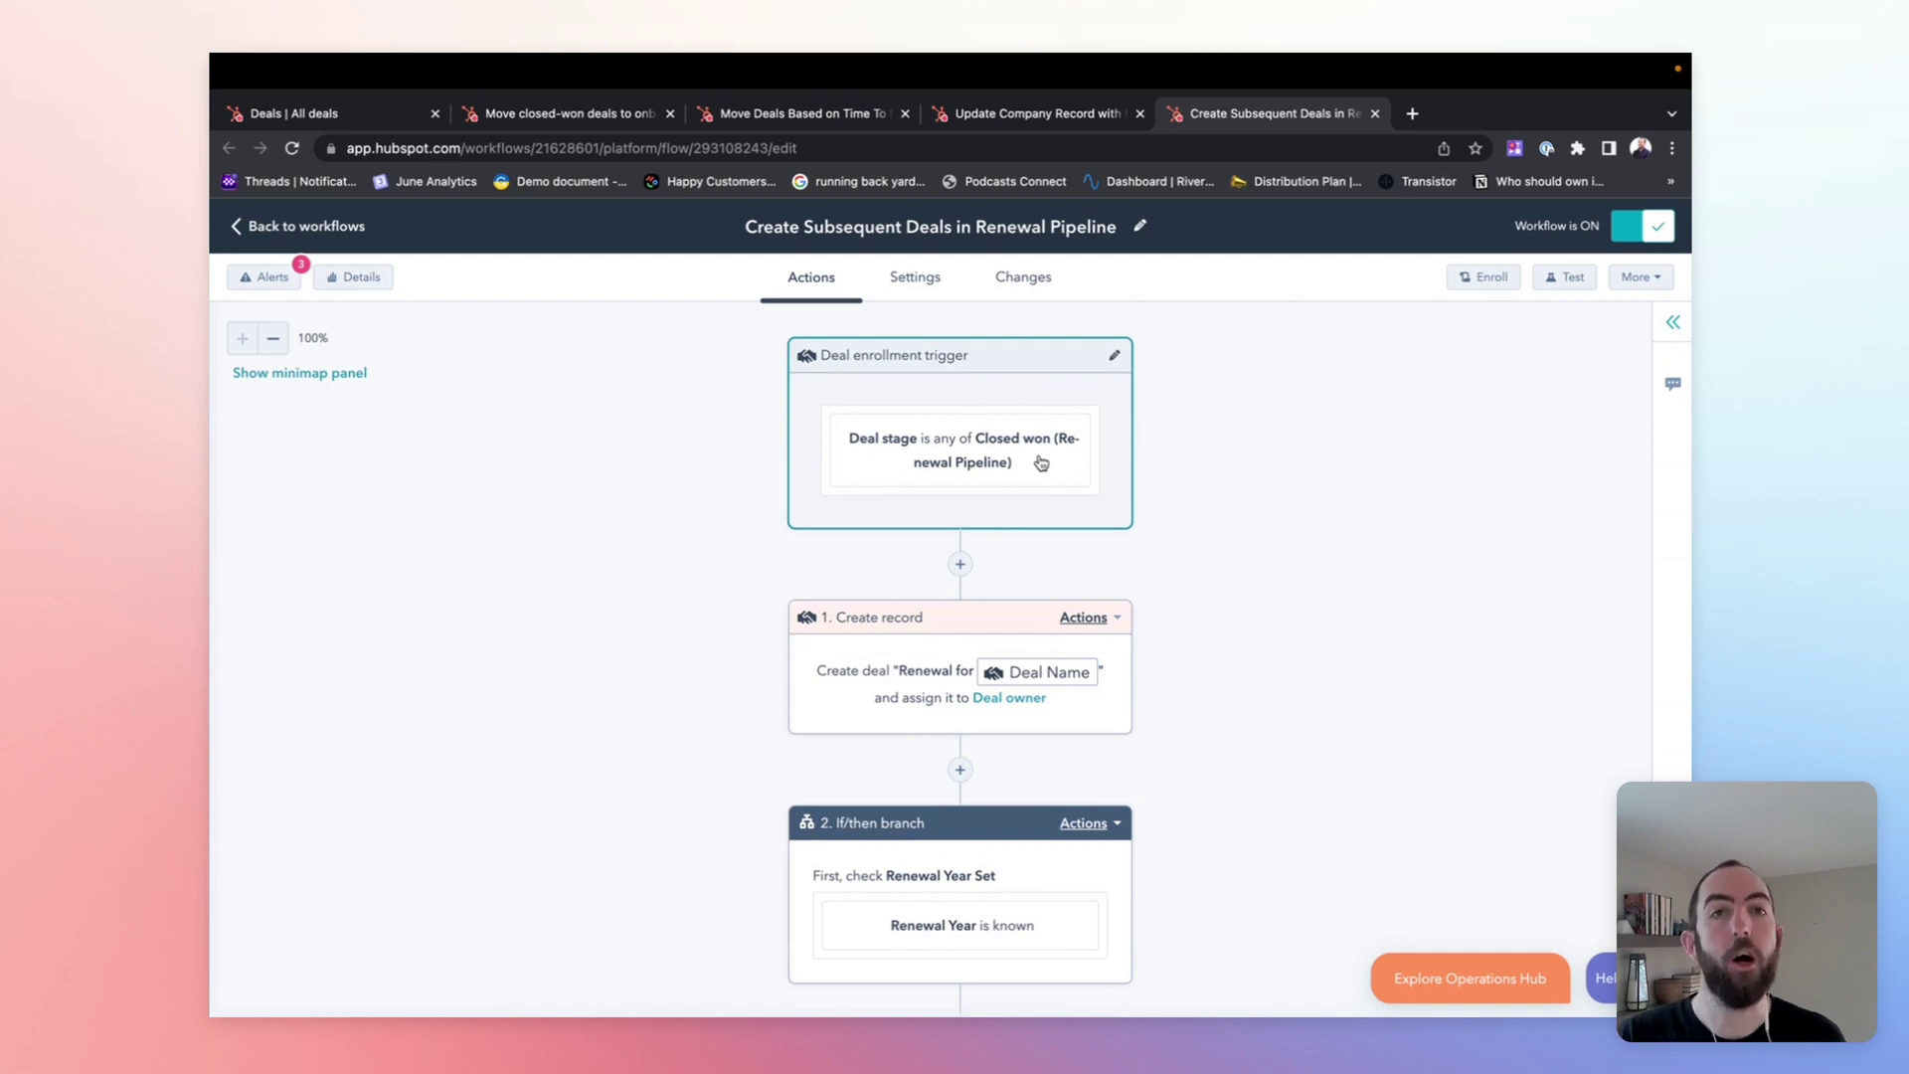
{"action": "scroll", "coordinate": [1042, 462], "scroll_direction": "down", "scroll_amount": 2}
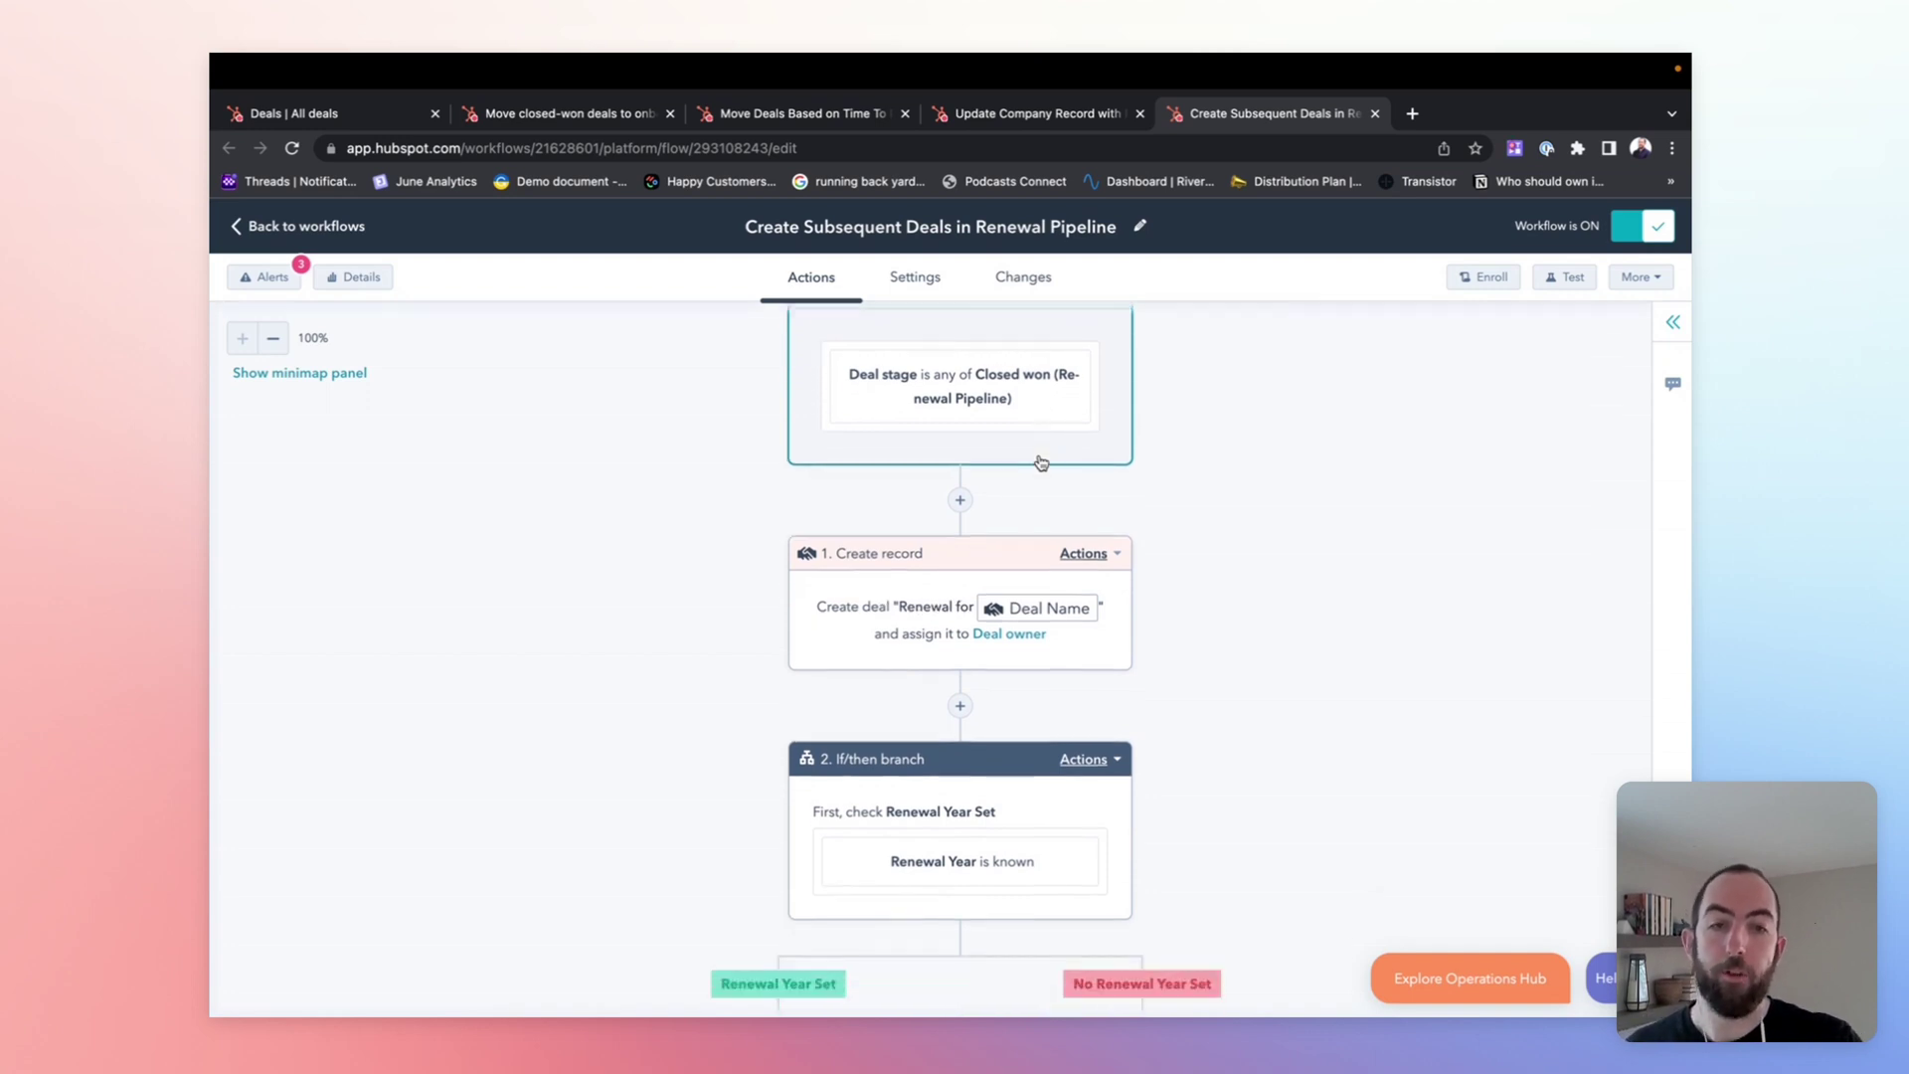
{"action": "left_click", "coordinate": [945, 572]}
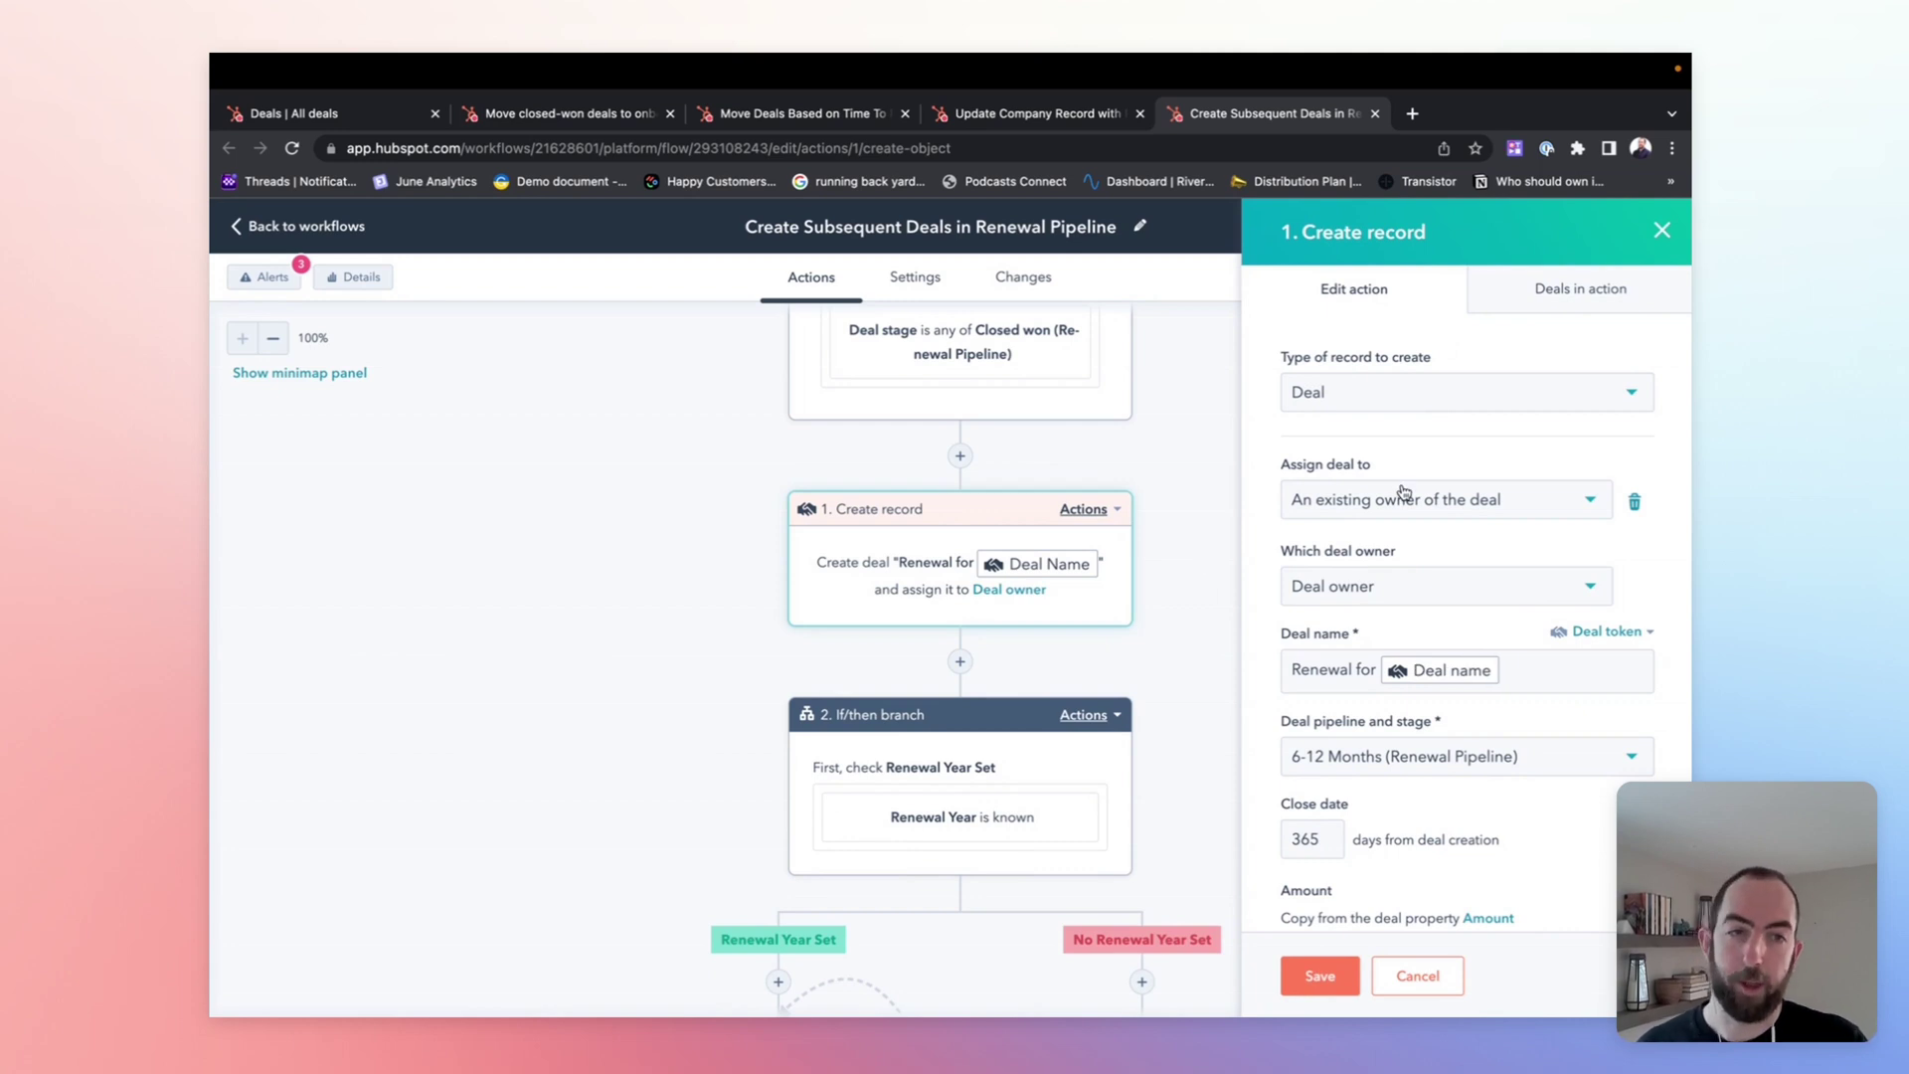
{"action": "scroll", "coordinate": [1442, 463], "scroll_direction": "down", "scroll_amount": 1}
{"action": "scroll", "coordinate": [1452, 453], "scroll_direction": "down", "scroll_amount": 3}
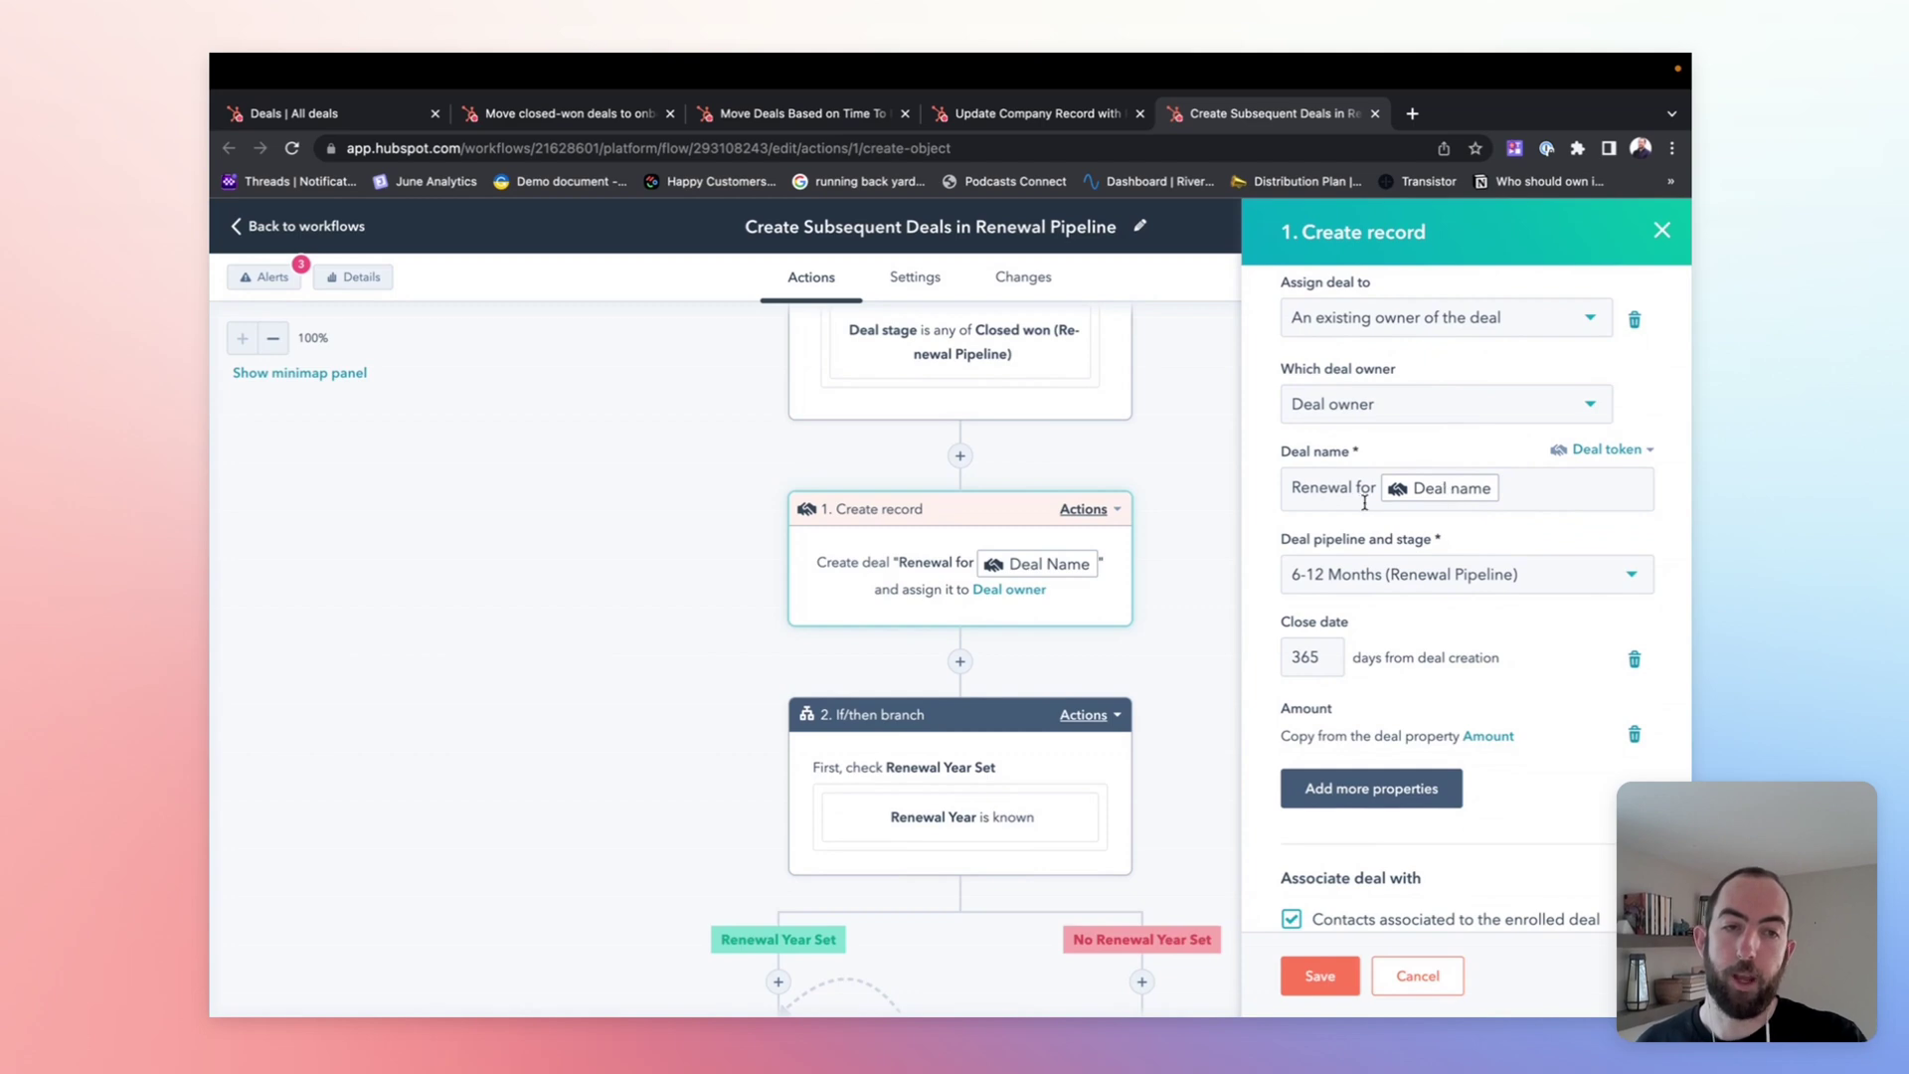
{"action": "scroll", "coordinate": [1364, 502], "scroll_direction": "down", "scroll_amount": 3}
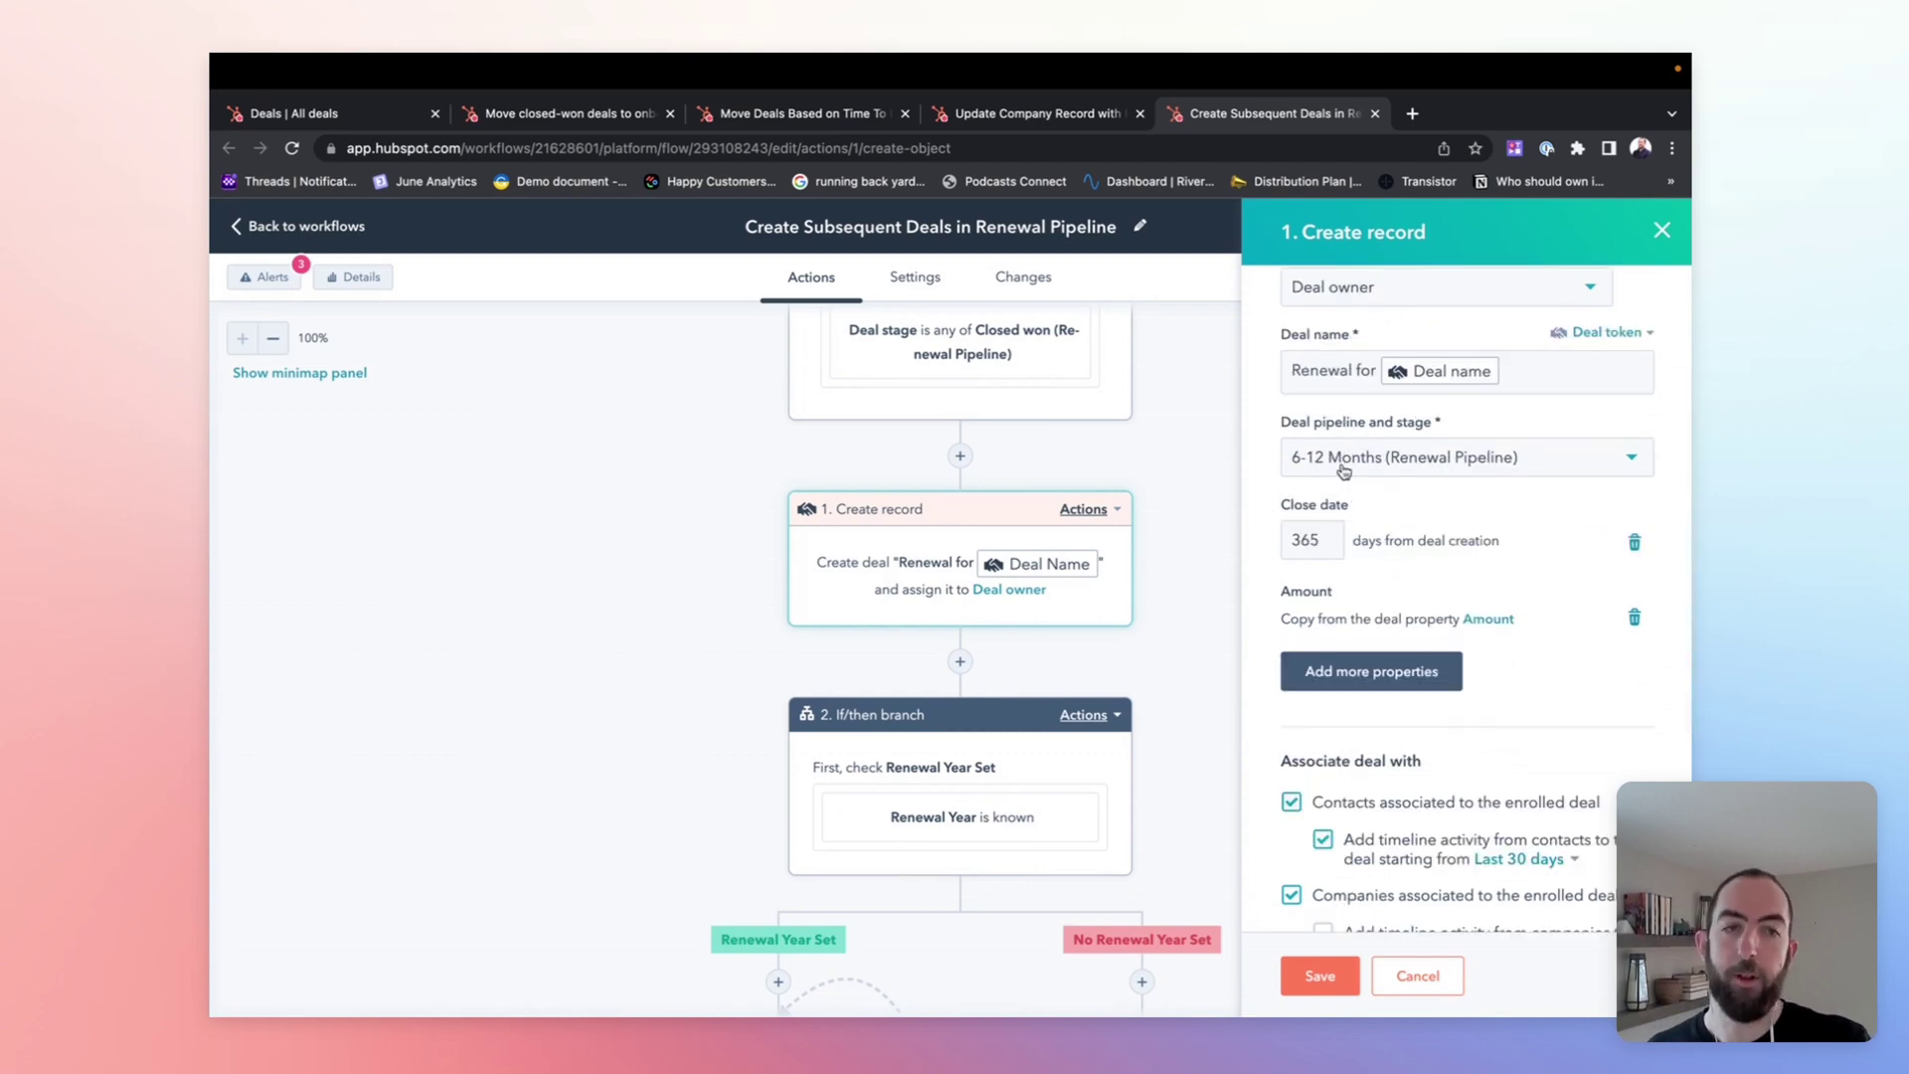
{"action": "scroll", "coordinate": [1343, 471], "scroll_direction": "down", "scroll_amount": 3}
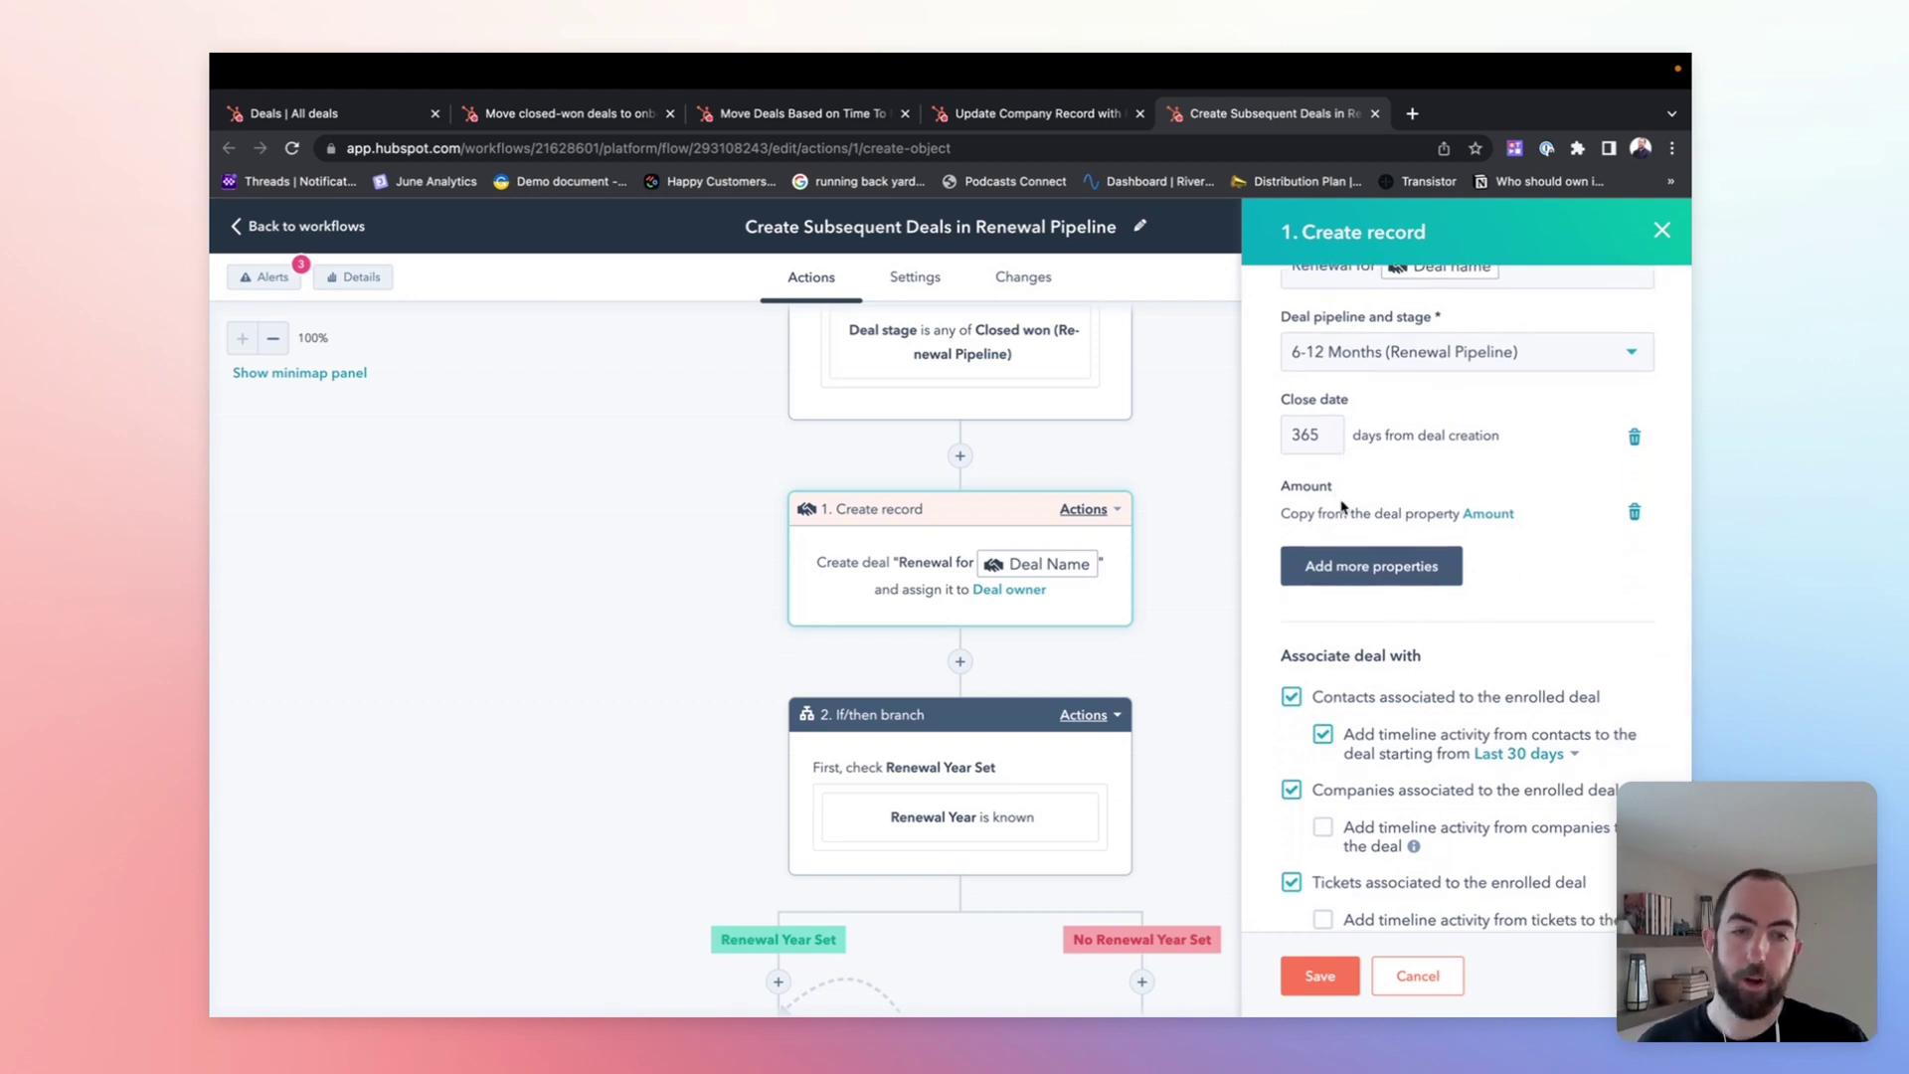
{"action": "scroll", "coordinate": [1344, 512], "scroll_direction": "down", "scroll_amount": 3}
{"action": "scroll", "coordinate": [1356, 794], "scroll_direction": "down", "scroll_amount": 3}
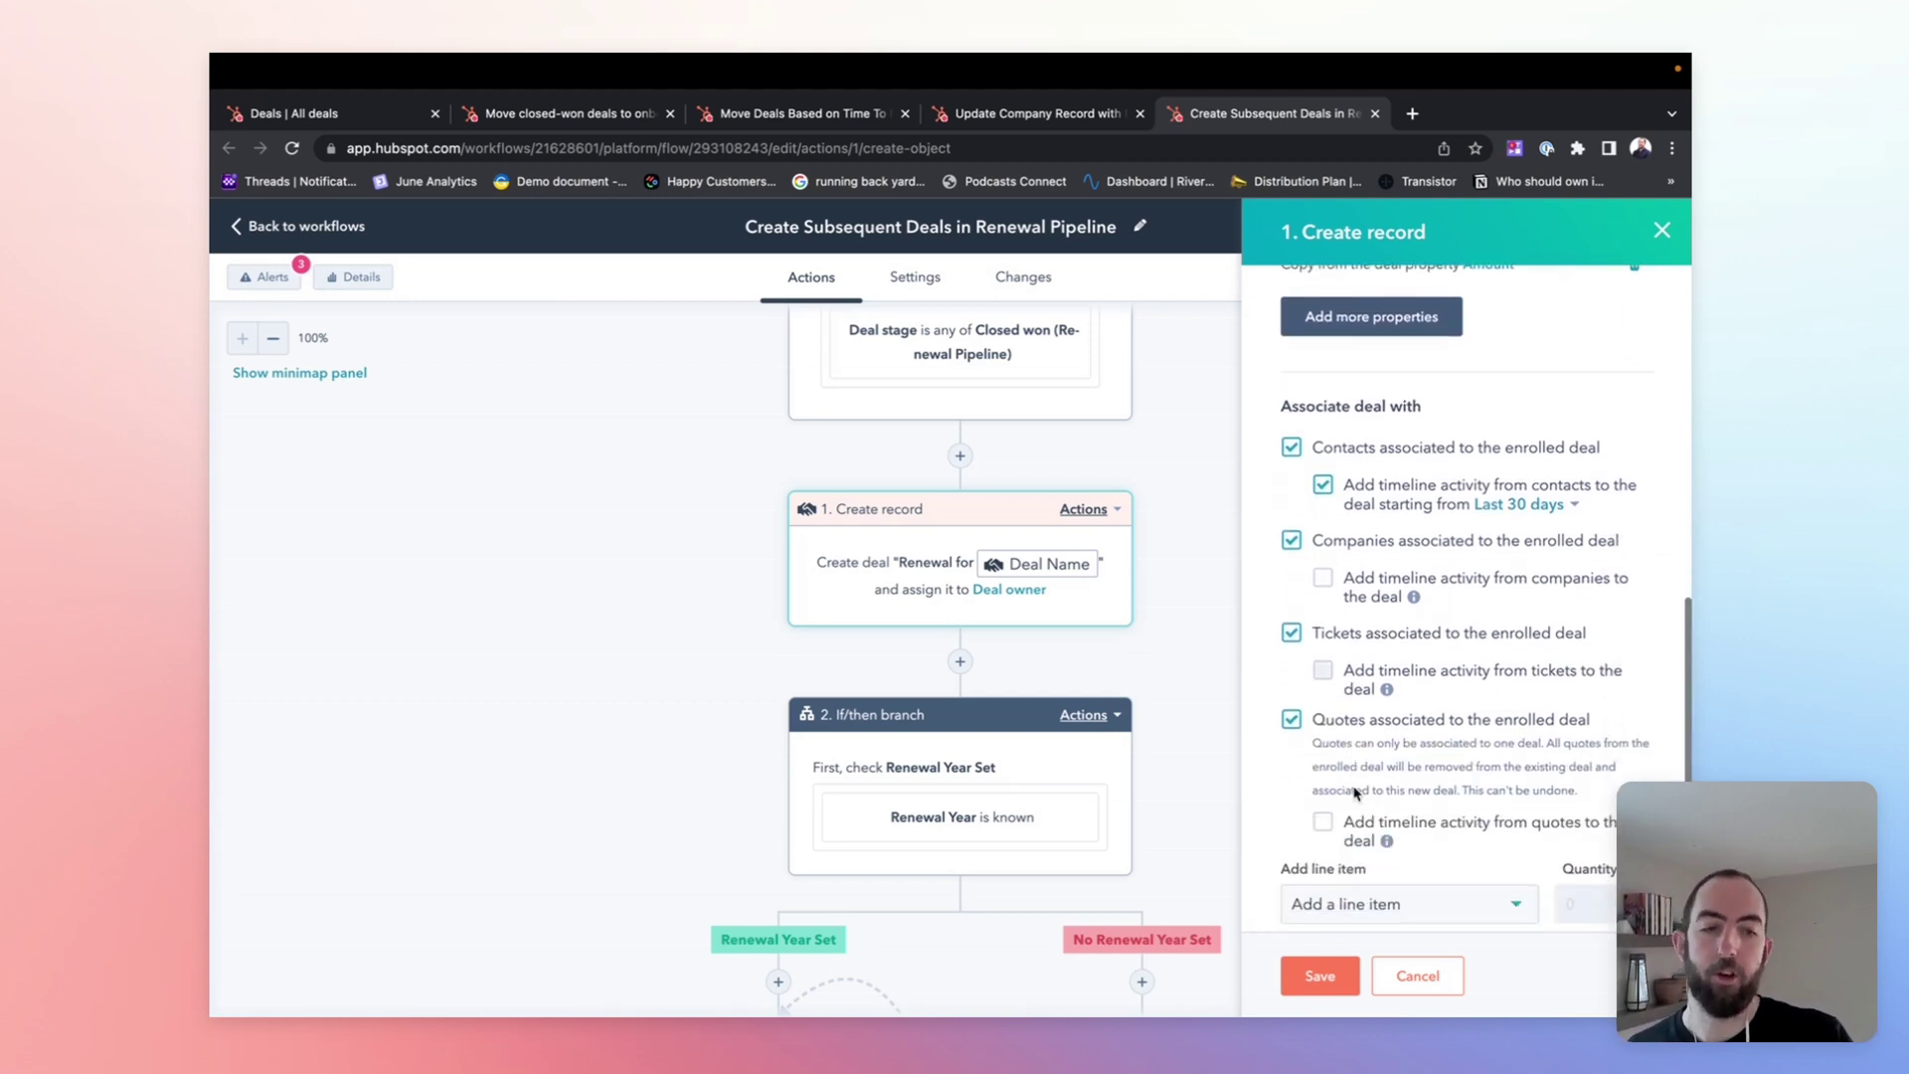
{"action": "left_click", "coordinate": [1319, 976]}
Step: Scroll the Create Subsequent Deals canvas past the if/then branch to step 3 Format data
{"action": "scroll", "coordinate": [1039, 719], "scroll_direction": "down", "scroll_amount": 2}
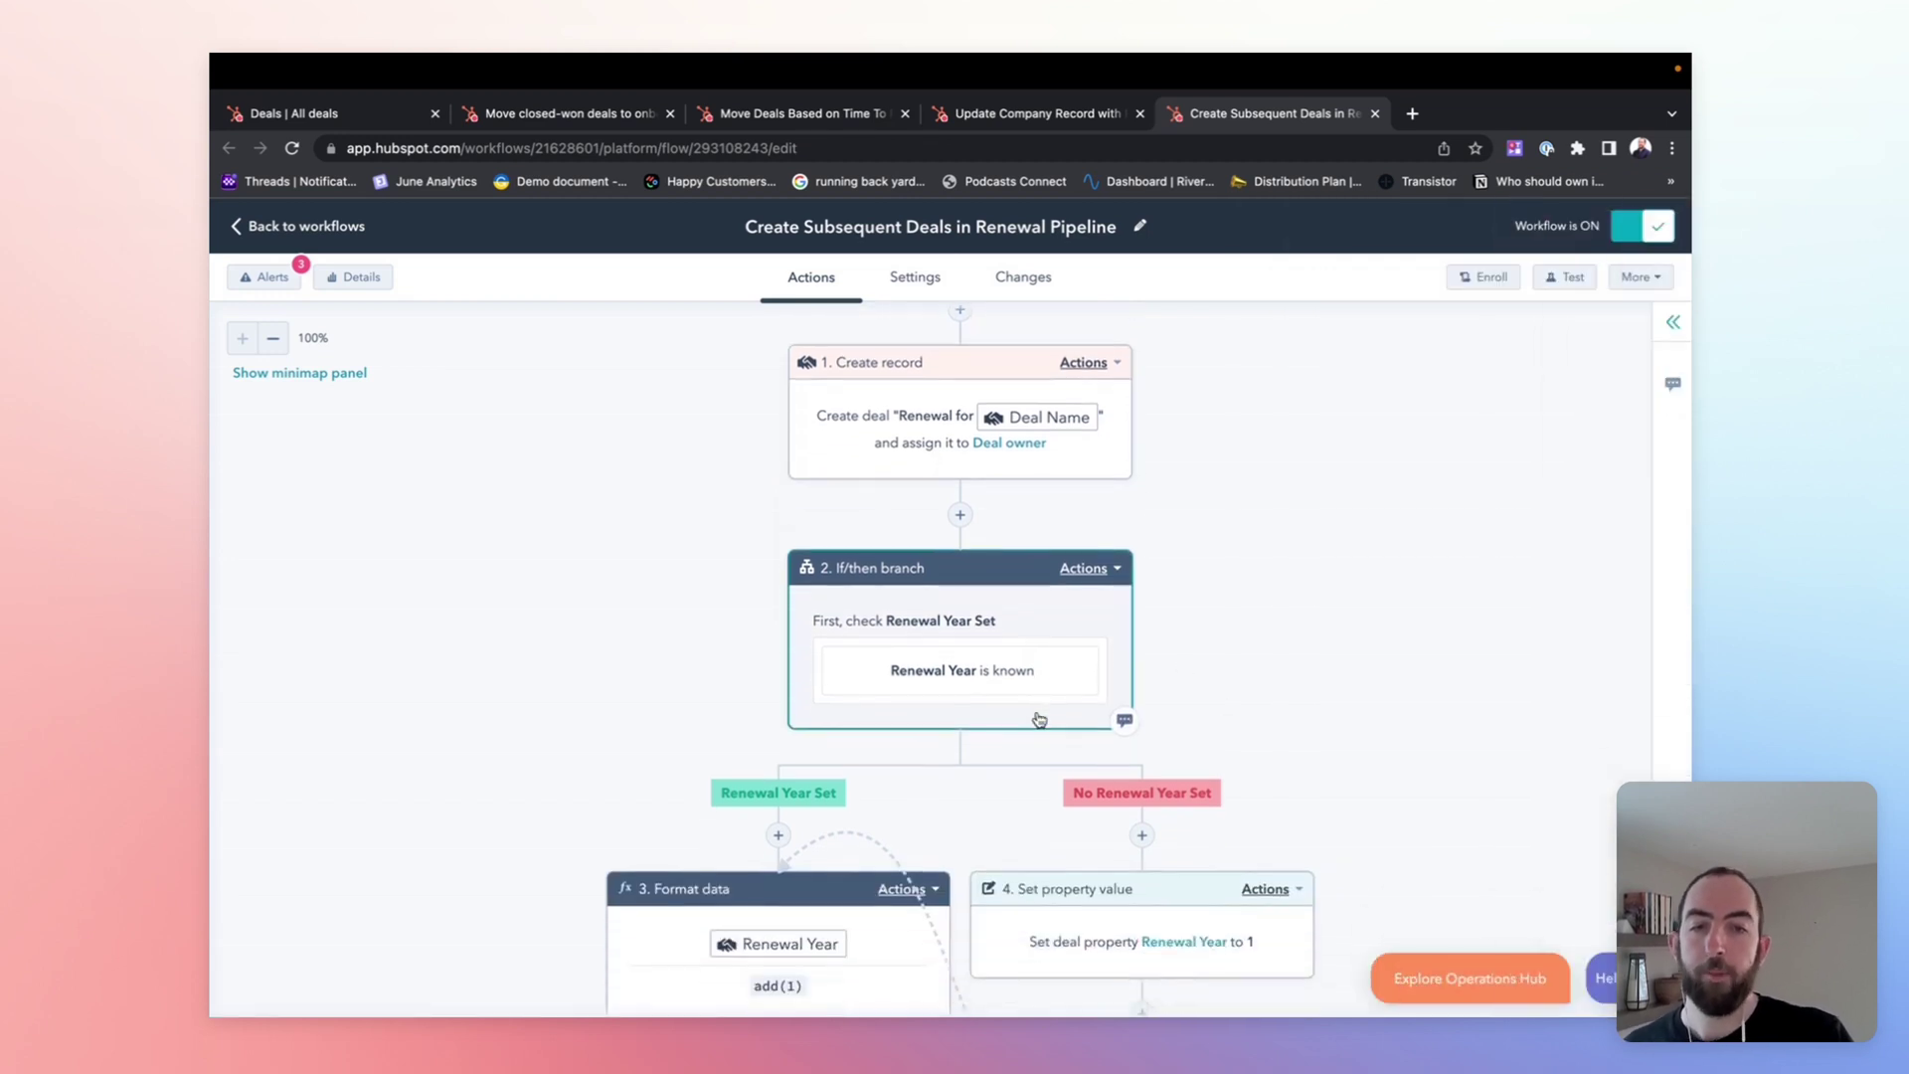
{"action": "scroll", "coordinate": [1039, 718], "scroll_direction": "down", "scroll_amount": 1}
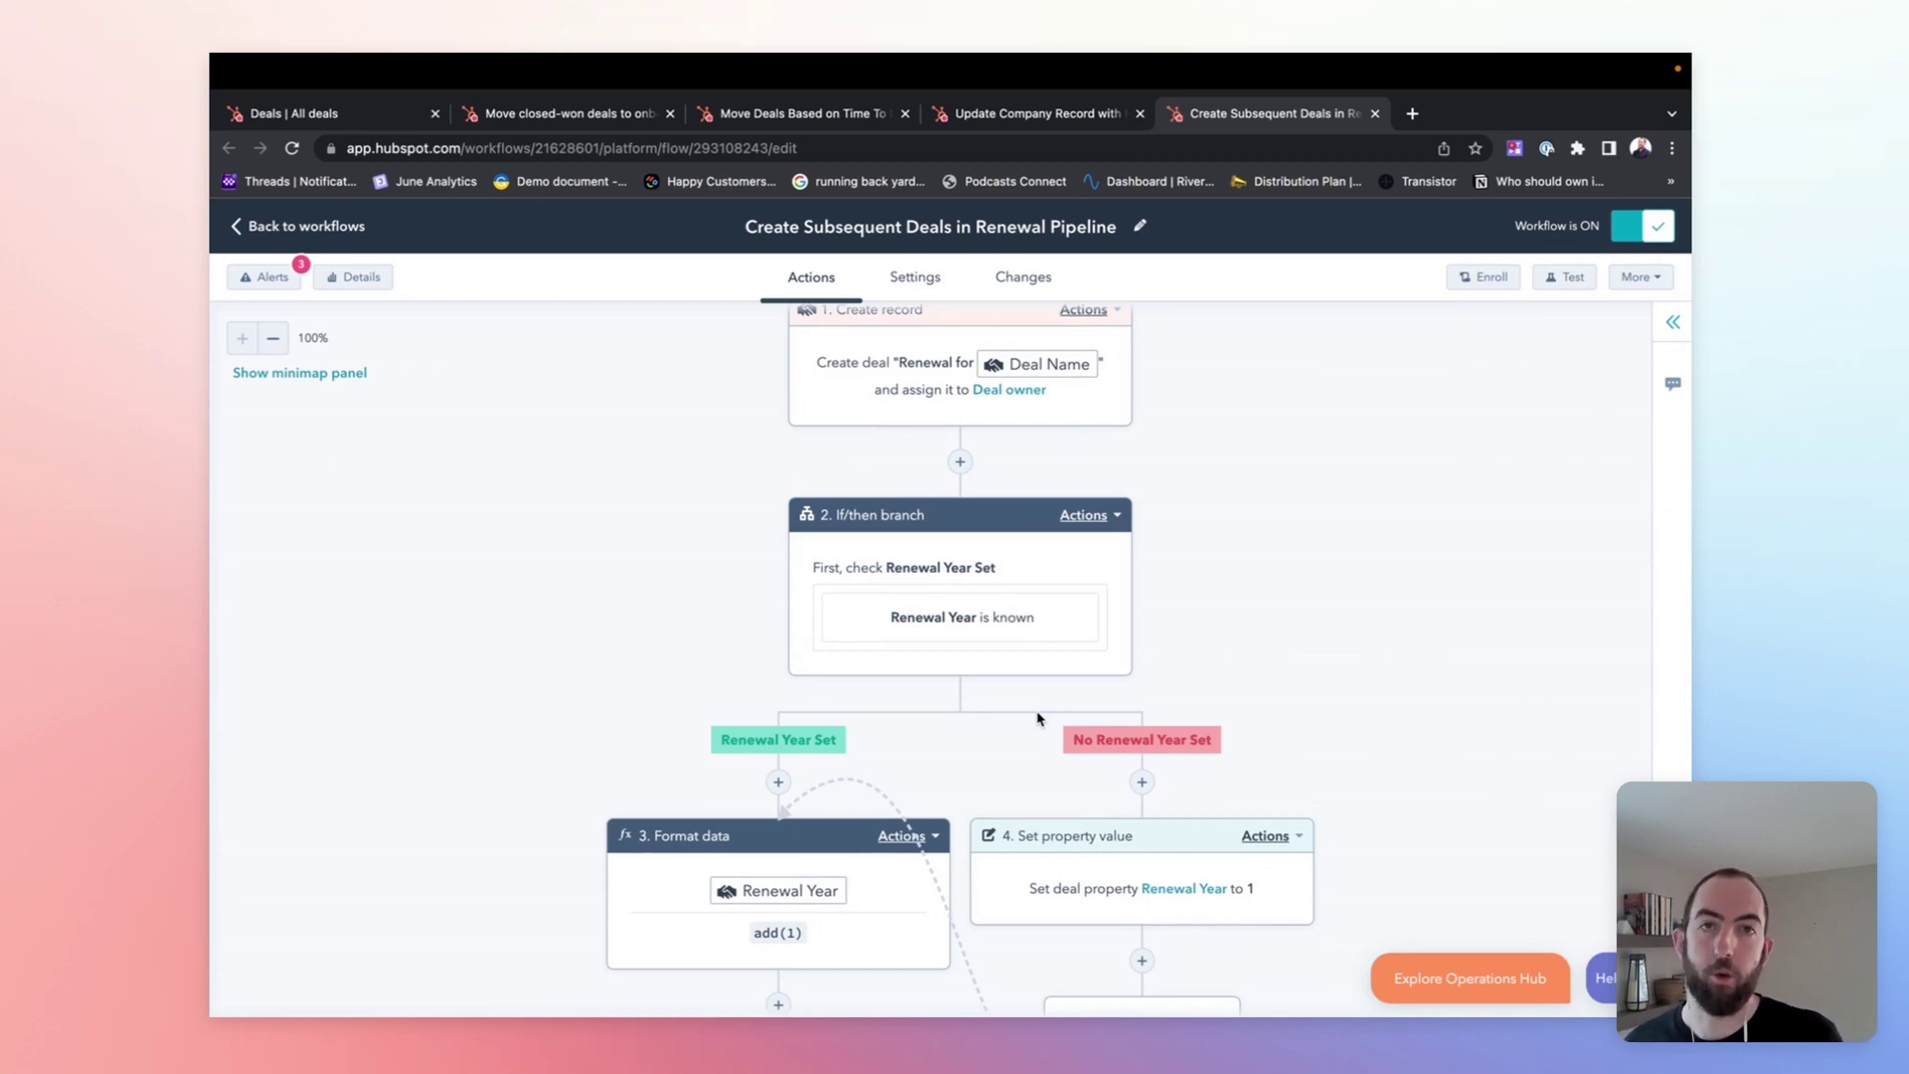
{"action": "scroll", "coordinate": [1029, 746], "scroll_direction": "down", "scroll_amount": 3}
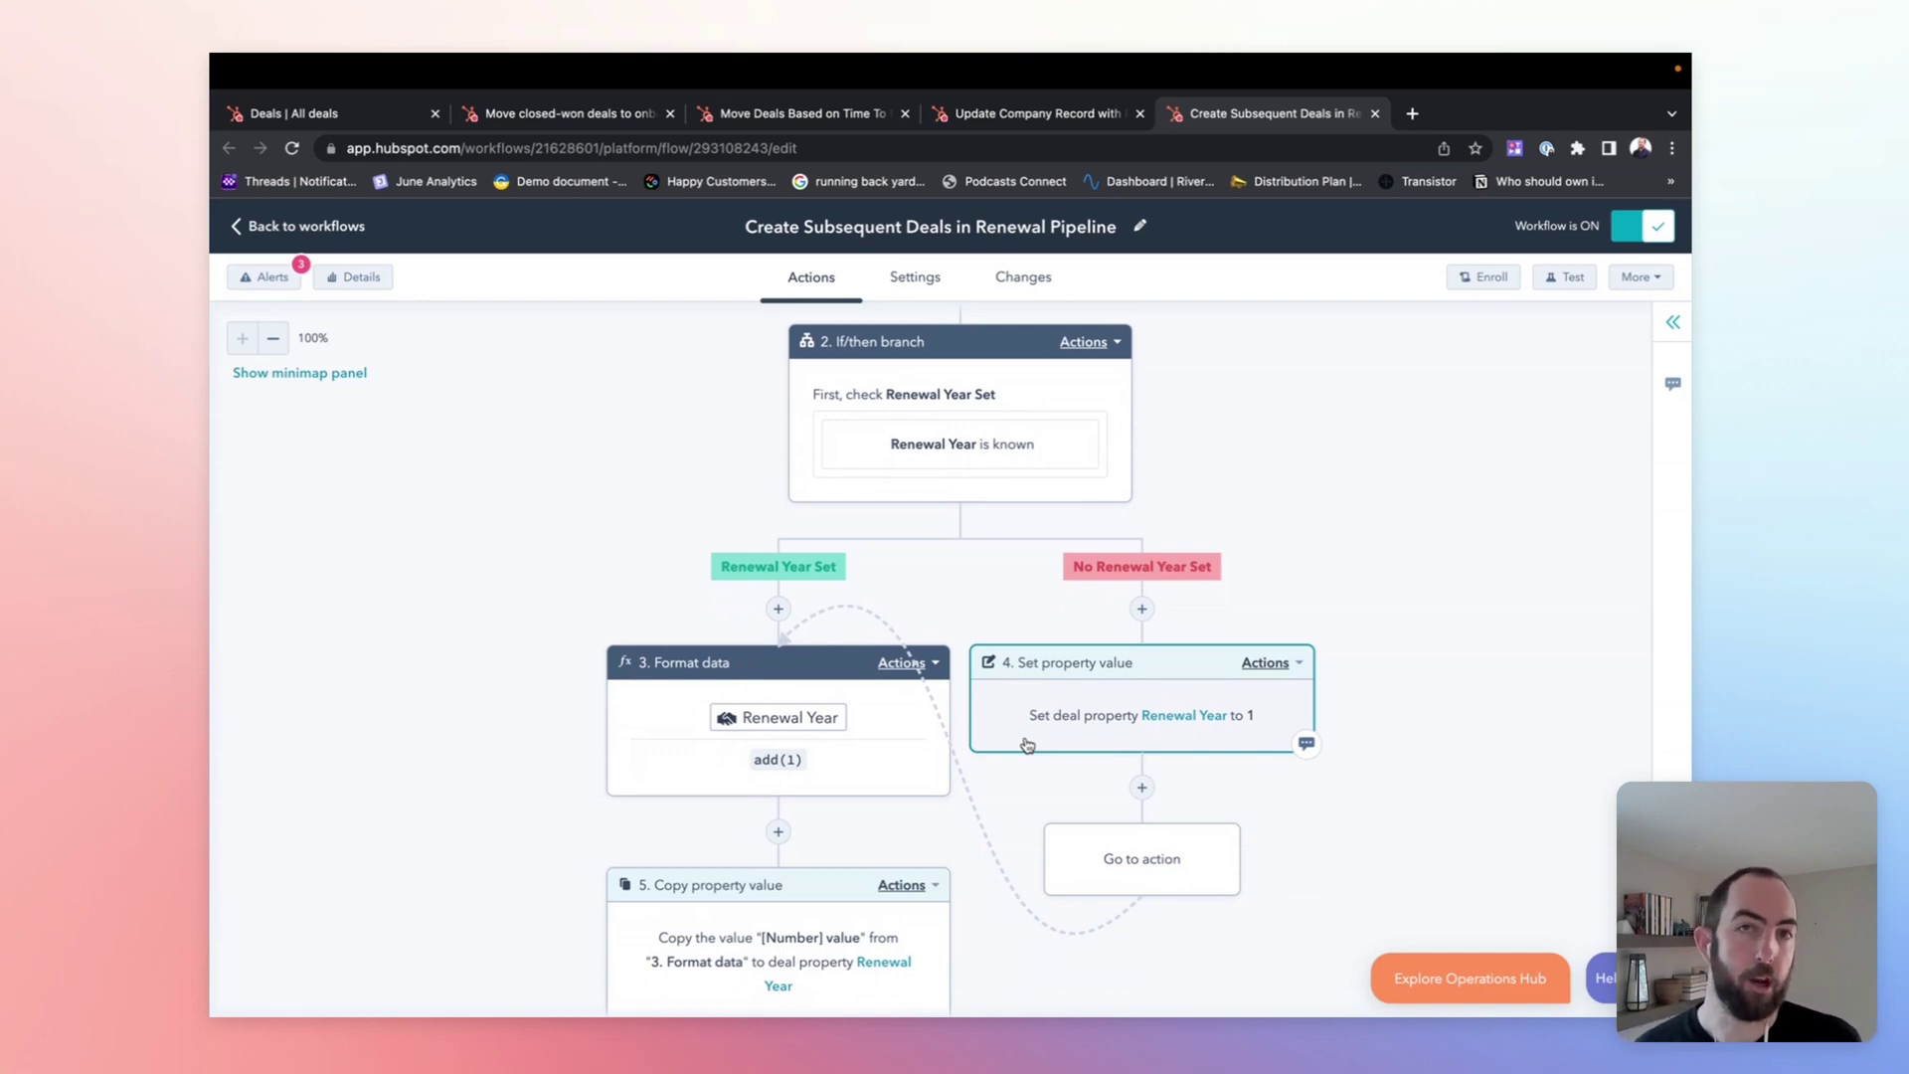
{"action": "scroll", "coordinate": [1028, 746], "scroll_direction": "down", "scroll_amount": 1}
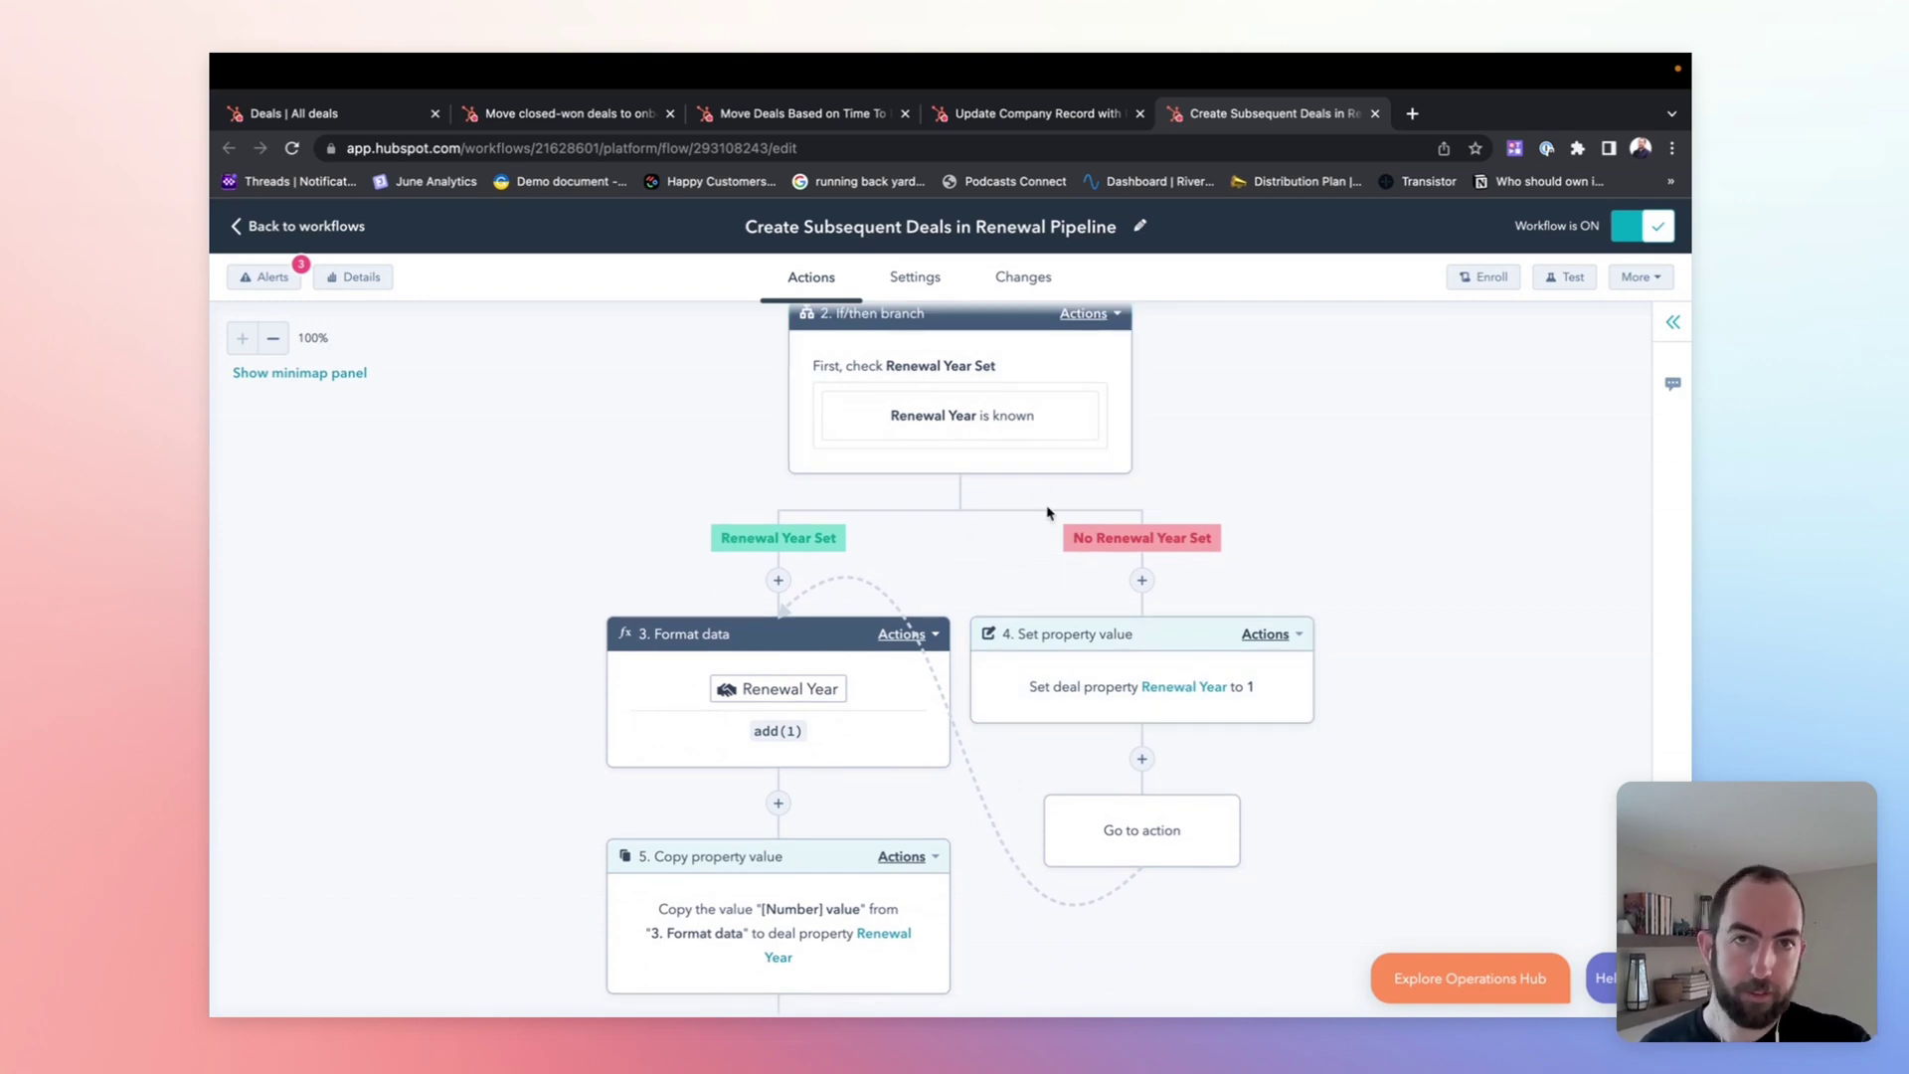
{"action": "scroll", "coordinate": [1047, 512], "scroll_direction": "down", "scroll_amount": 1}
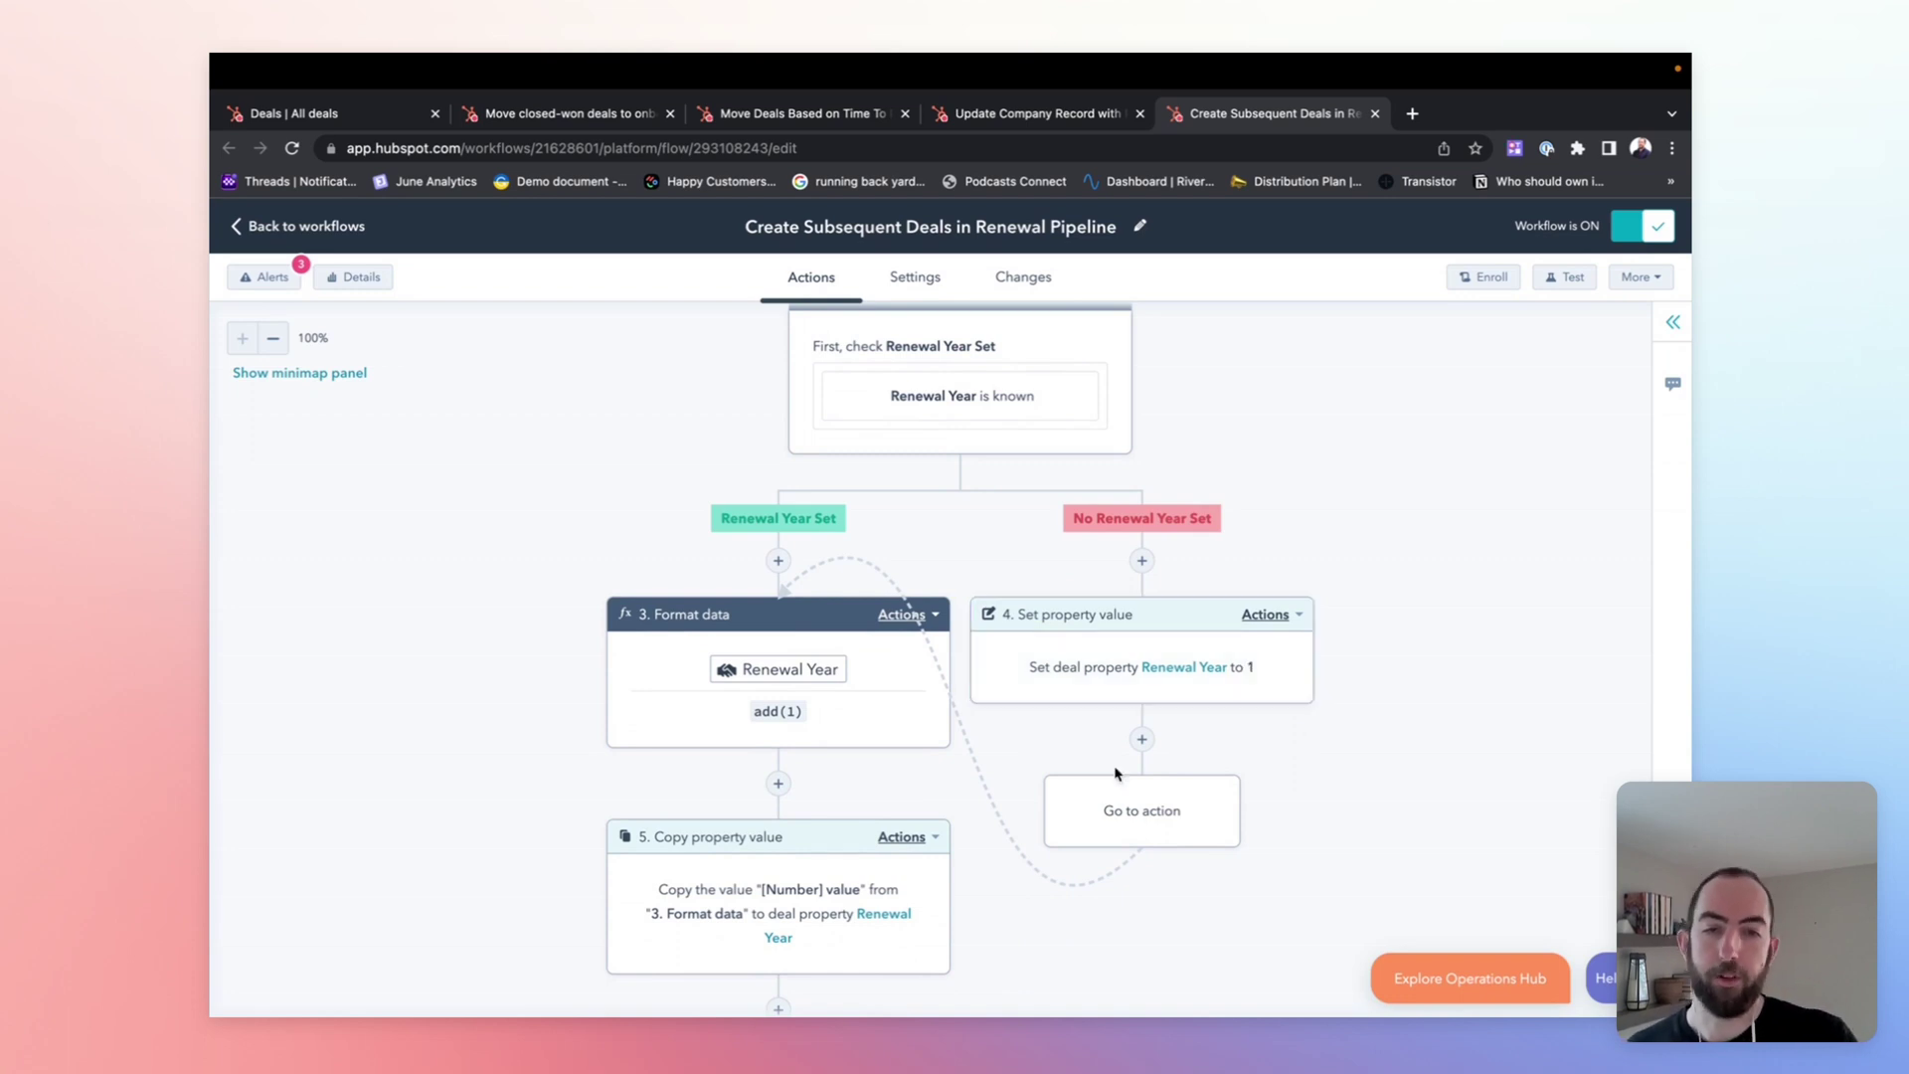
{"action": "scroll", "coordinate": [855, 671], "scroll_direction": "down", "scroll_amount": 3}
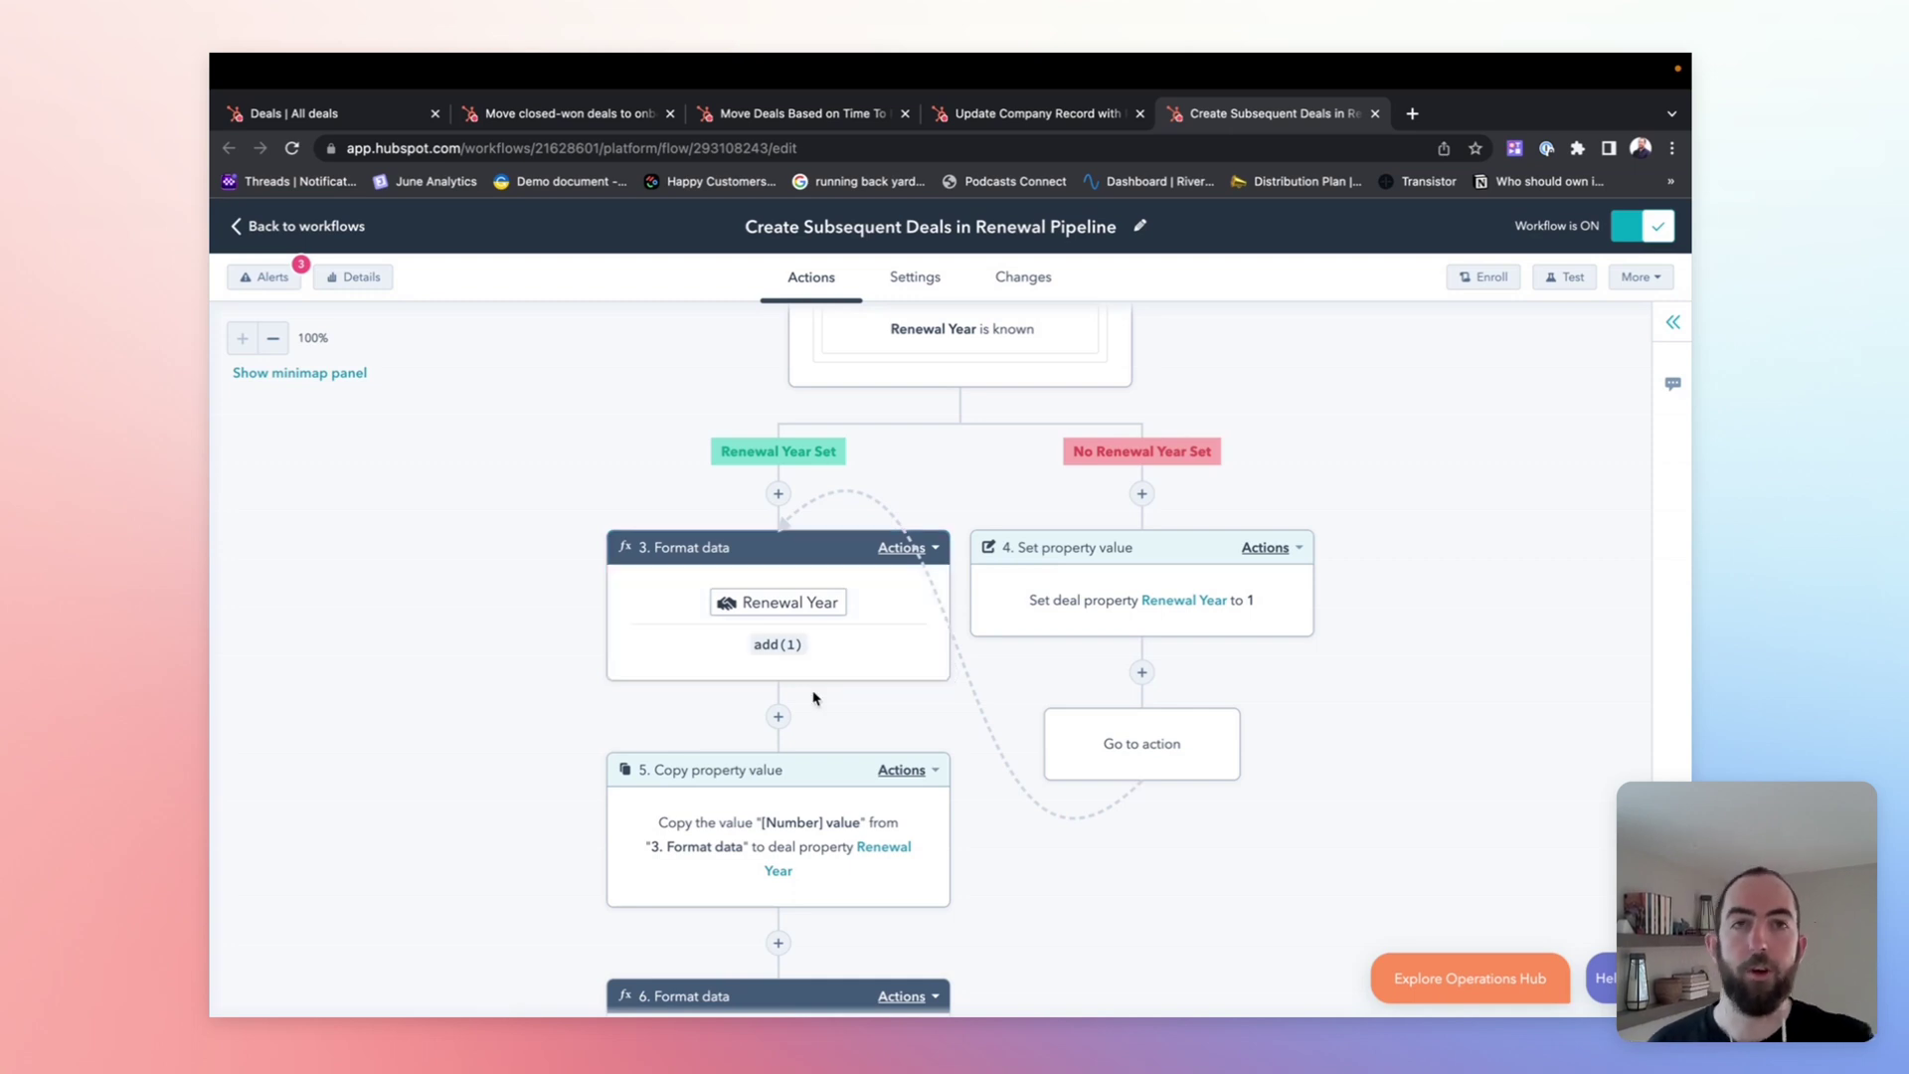
{"action": "scroll", "coordinate": [813, 698], "scroll_direction": "down", "scroll_amount": 2}
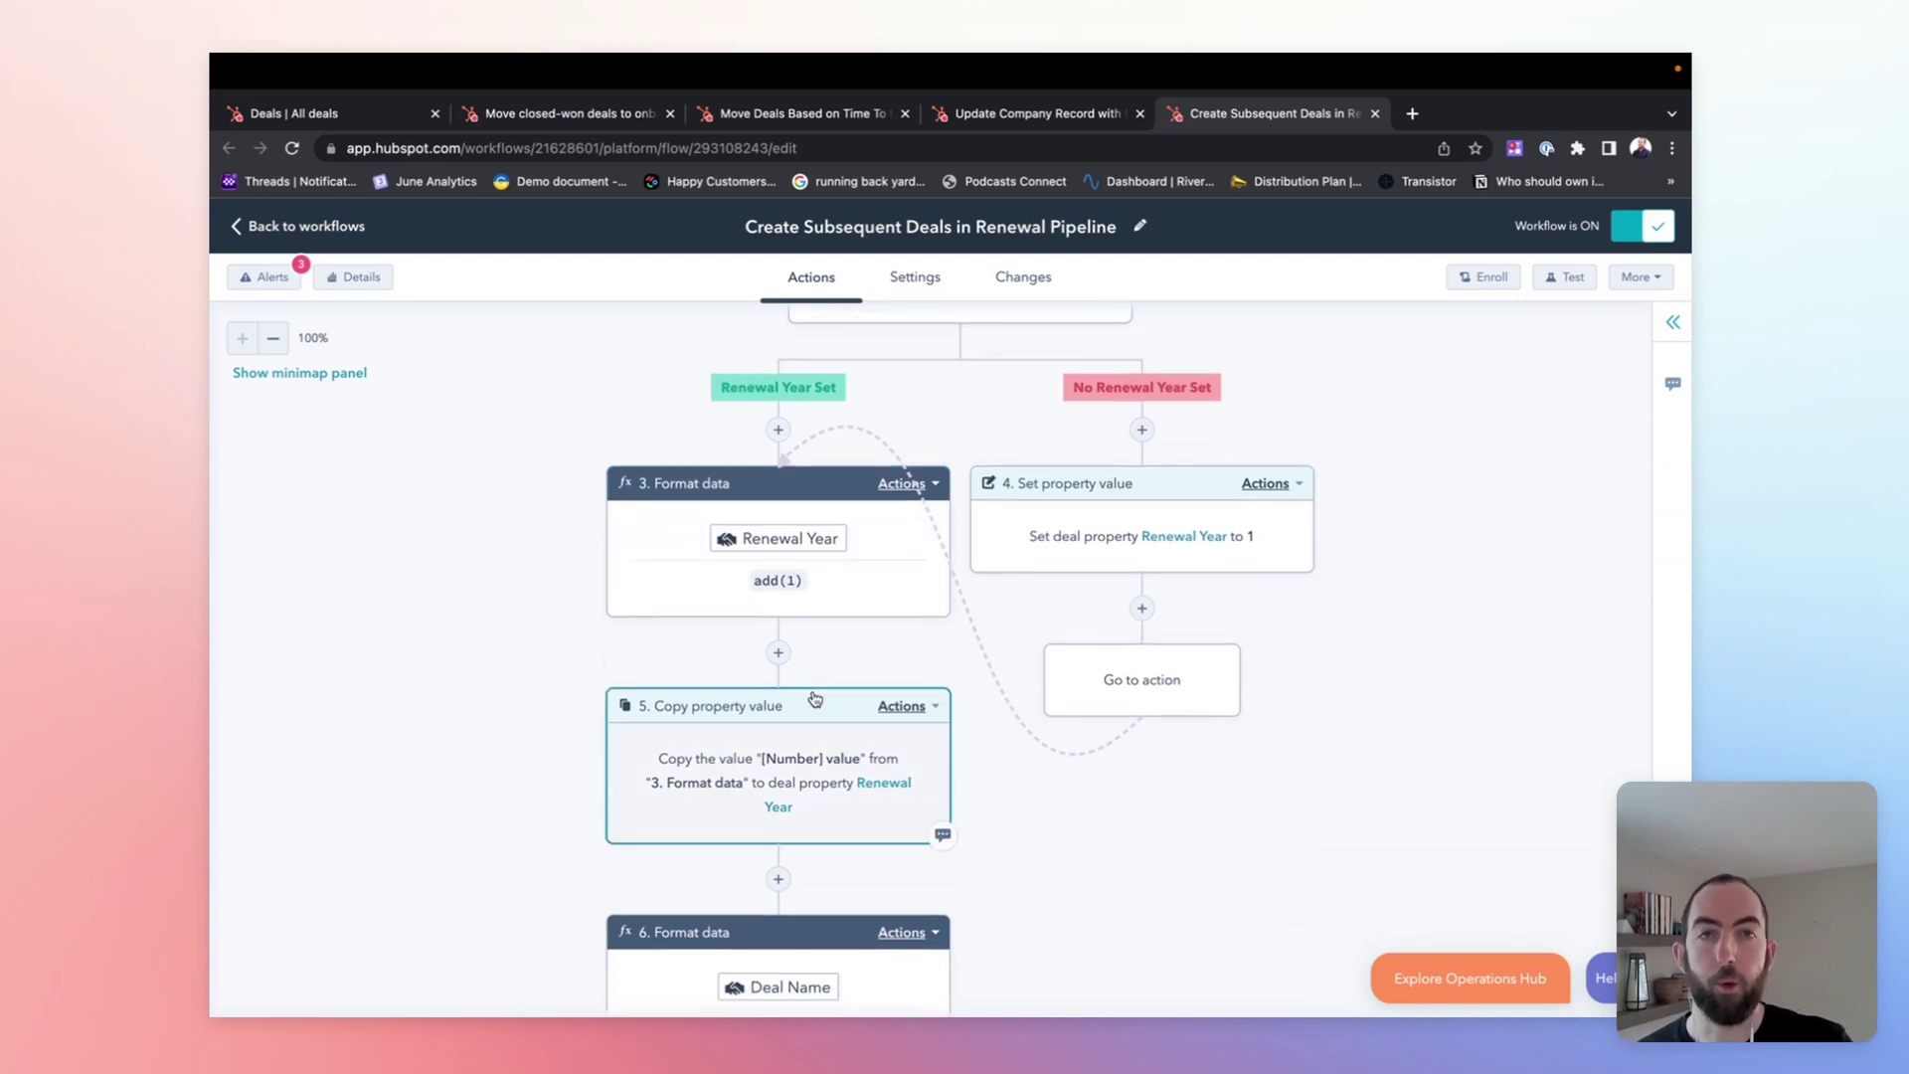
{"action": "scroll", "coordinate": [814, 698], "scroll_direction": "down", "scroll_amount": 2}
Step: Check the Renewal Year plus 1 step and the Copy property value step without changes
{"action": "left_click", "coordinate": [839, 509]}
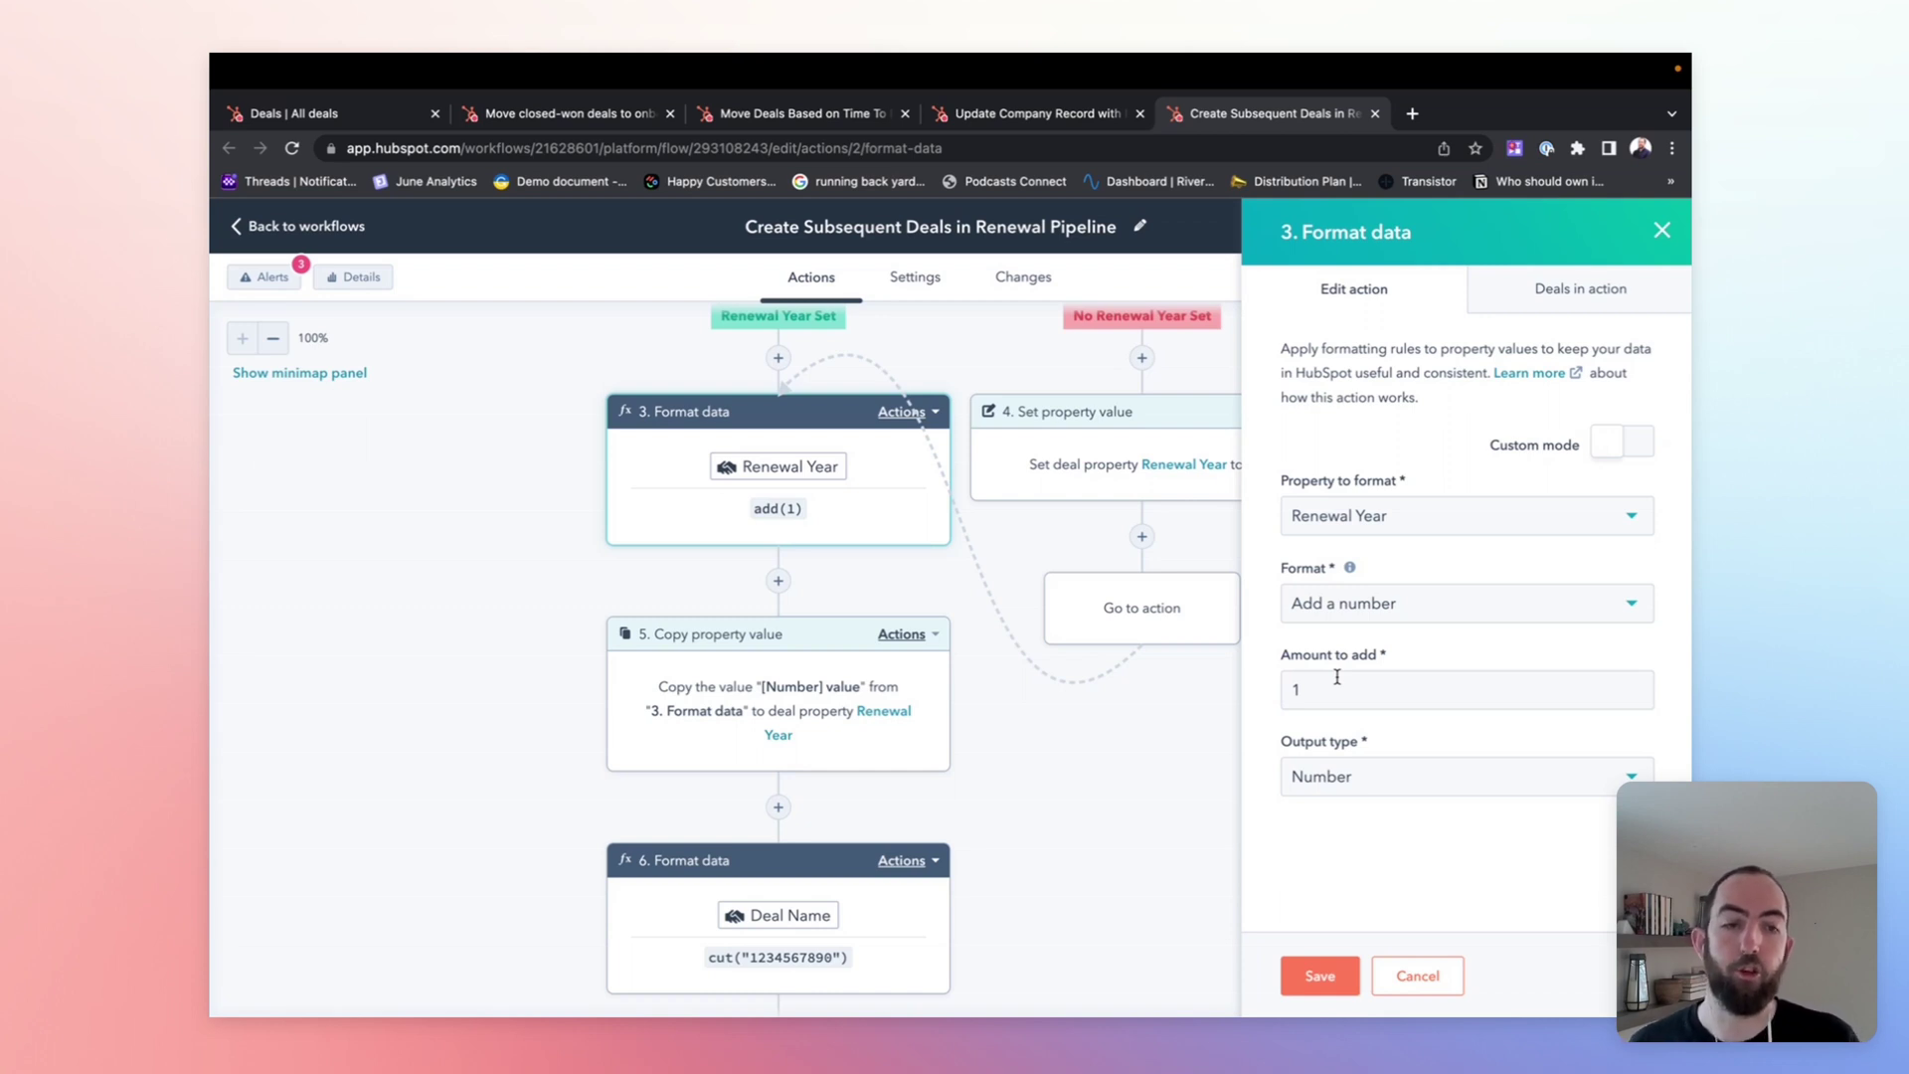
{"action": "left_click", "coordinate": [1417, 975]}
{"action": "scroll", "coordinate": [881, 712], "scroll_direction": "down", "scroll_amount": 2}
{"action": "left_click", "coordinate": [736, 512]}
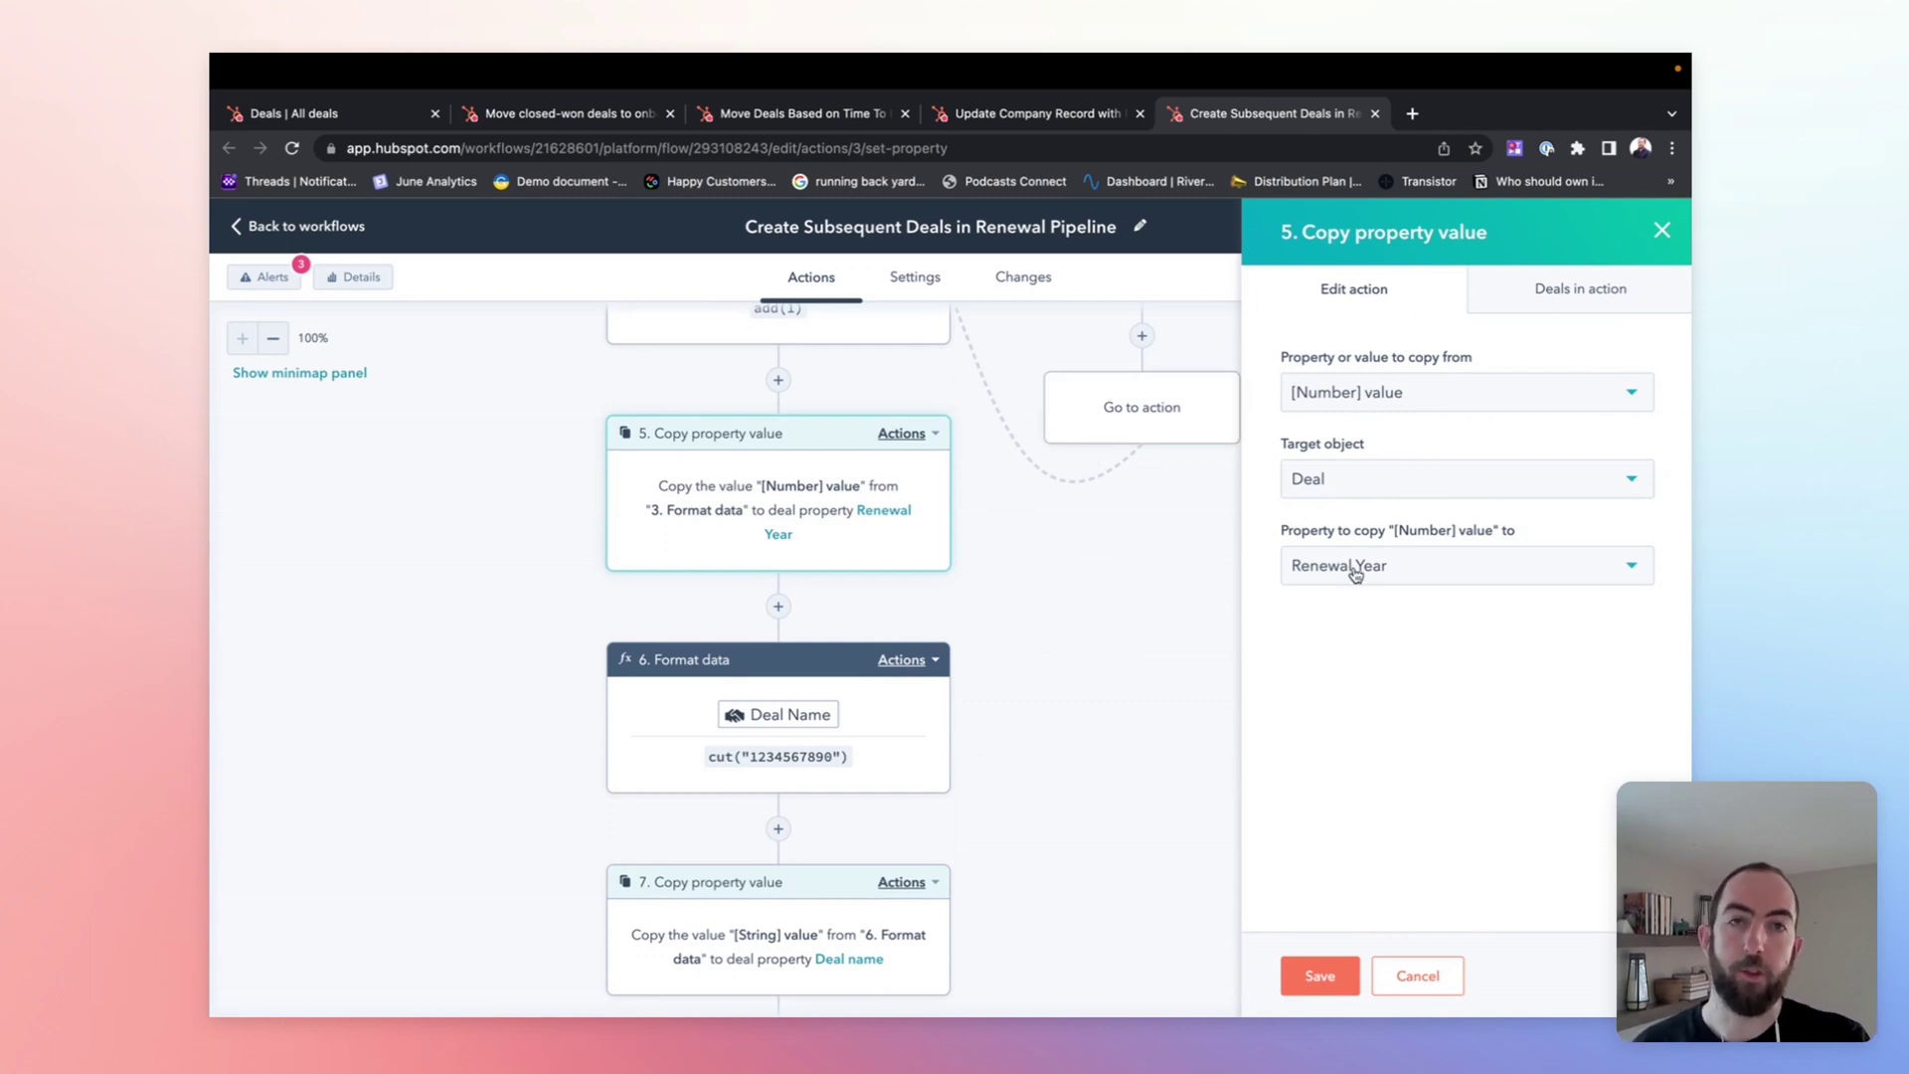
{"action": "left_click", "coordinate": [1432, 982]}
{"action": "scroll", "coordinate": [909, 647], "scroll_direction": "down", "scroll_amount": 2}
{"action": "left_click", "coordinate": [898, 527]}
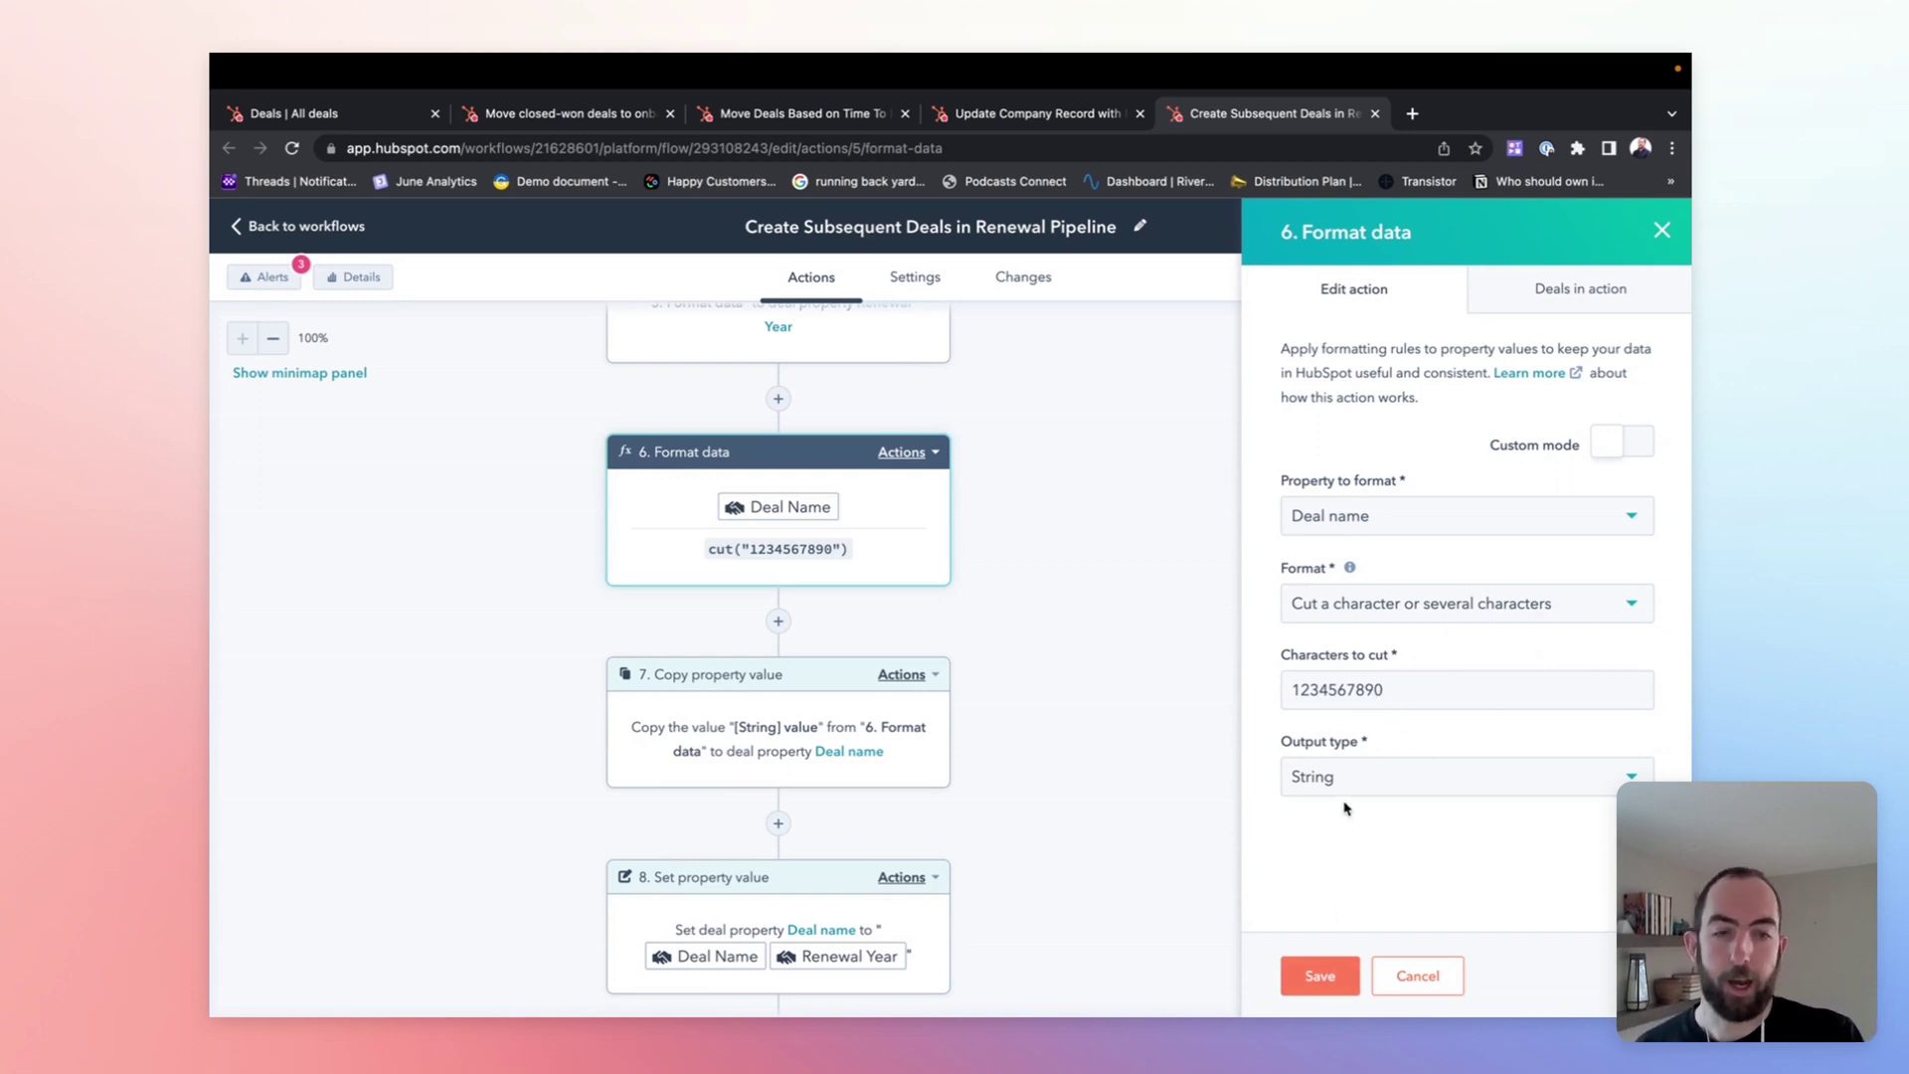
{"action": "left_click", "coordinate": [1335, 975]}
{"action": "scroll", "coordinate": [1014, 716], "scroll_direction": "down", "scroll_amount": 3}
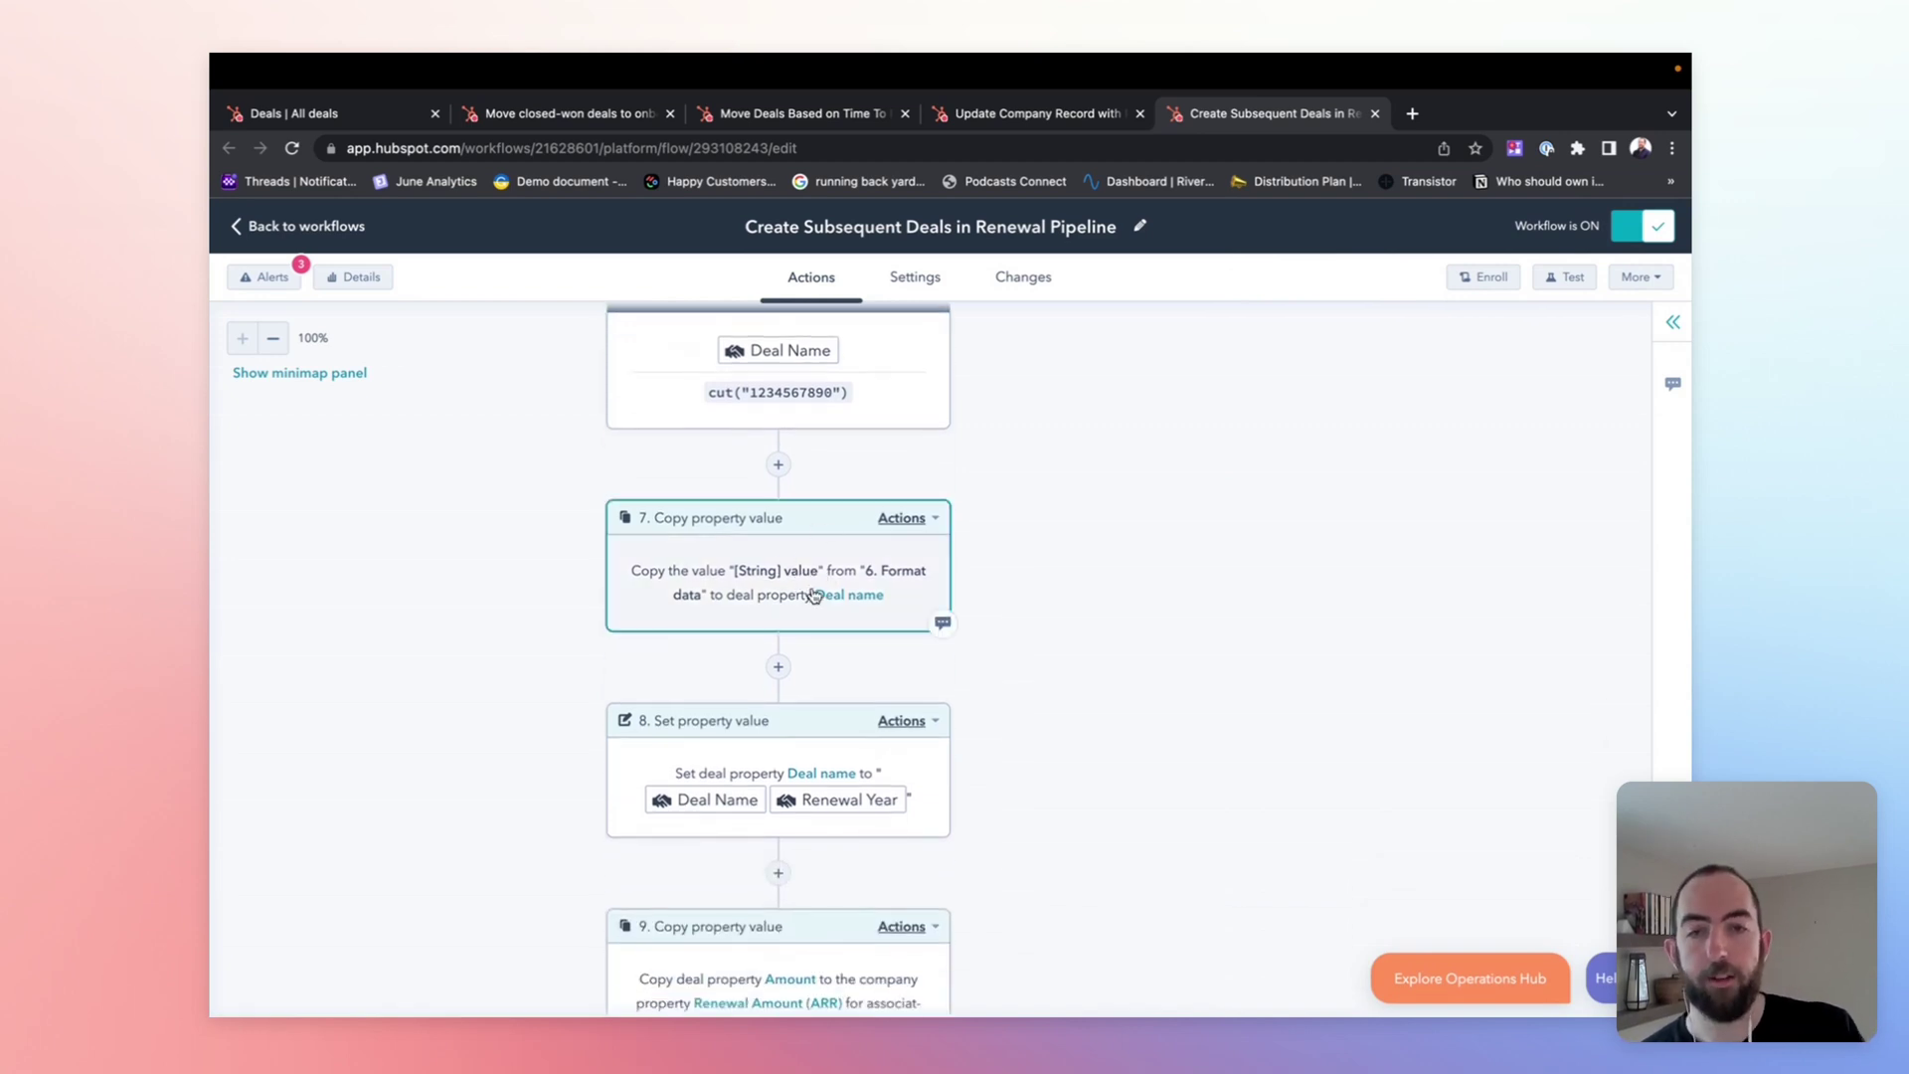
Step: Confirm step 8 names the new deal 'Deal name' plus 'Renewal Year', then close it unchanged
{"action": "scroll", "coordinate": [875, 616], "scroll_direction": "down", "scroll_amount": 2}
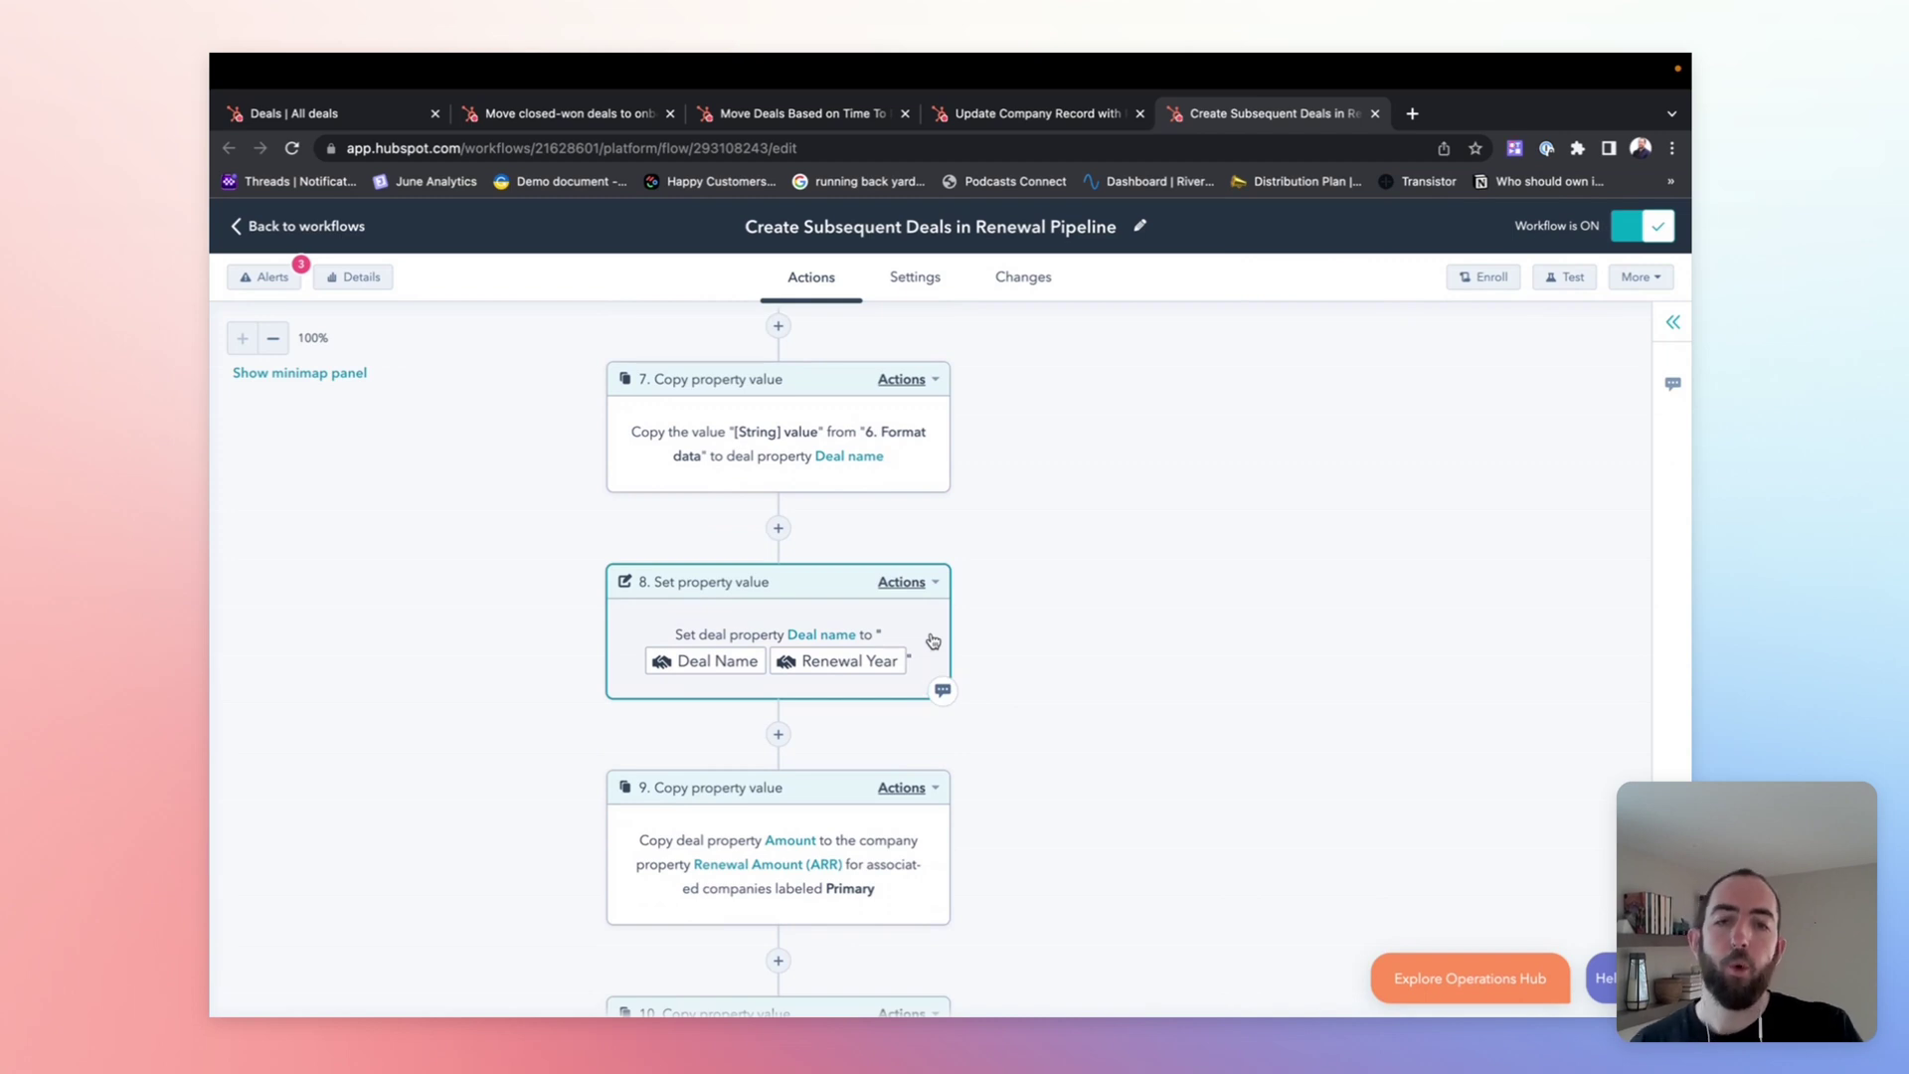
{"action": "left_click", "coordinate": [932, 640]}
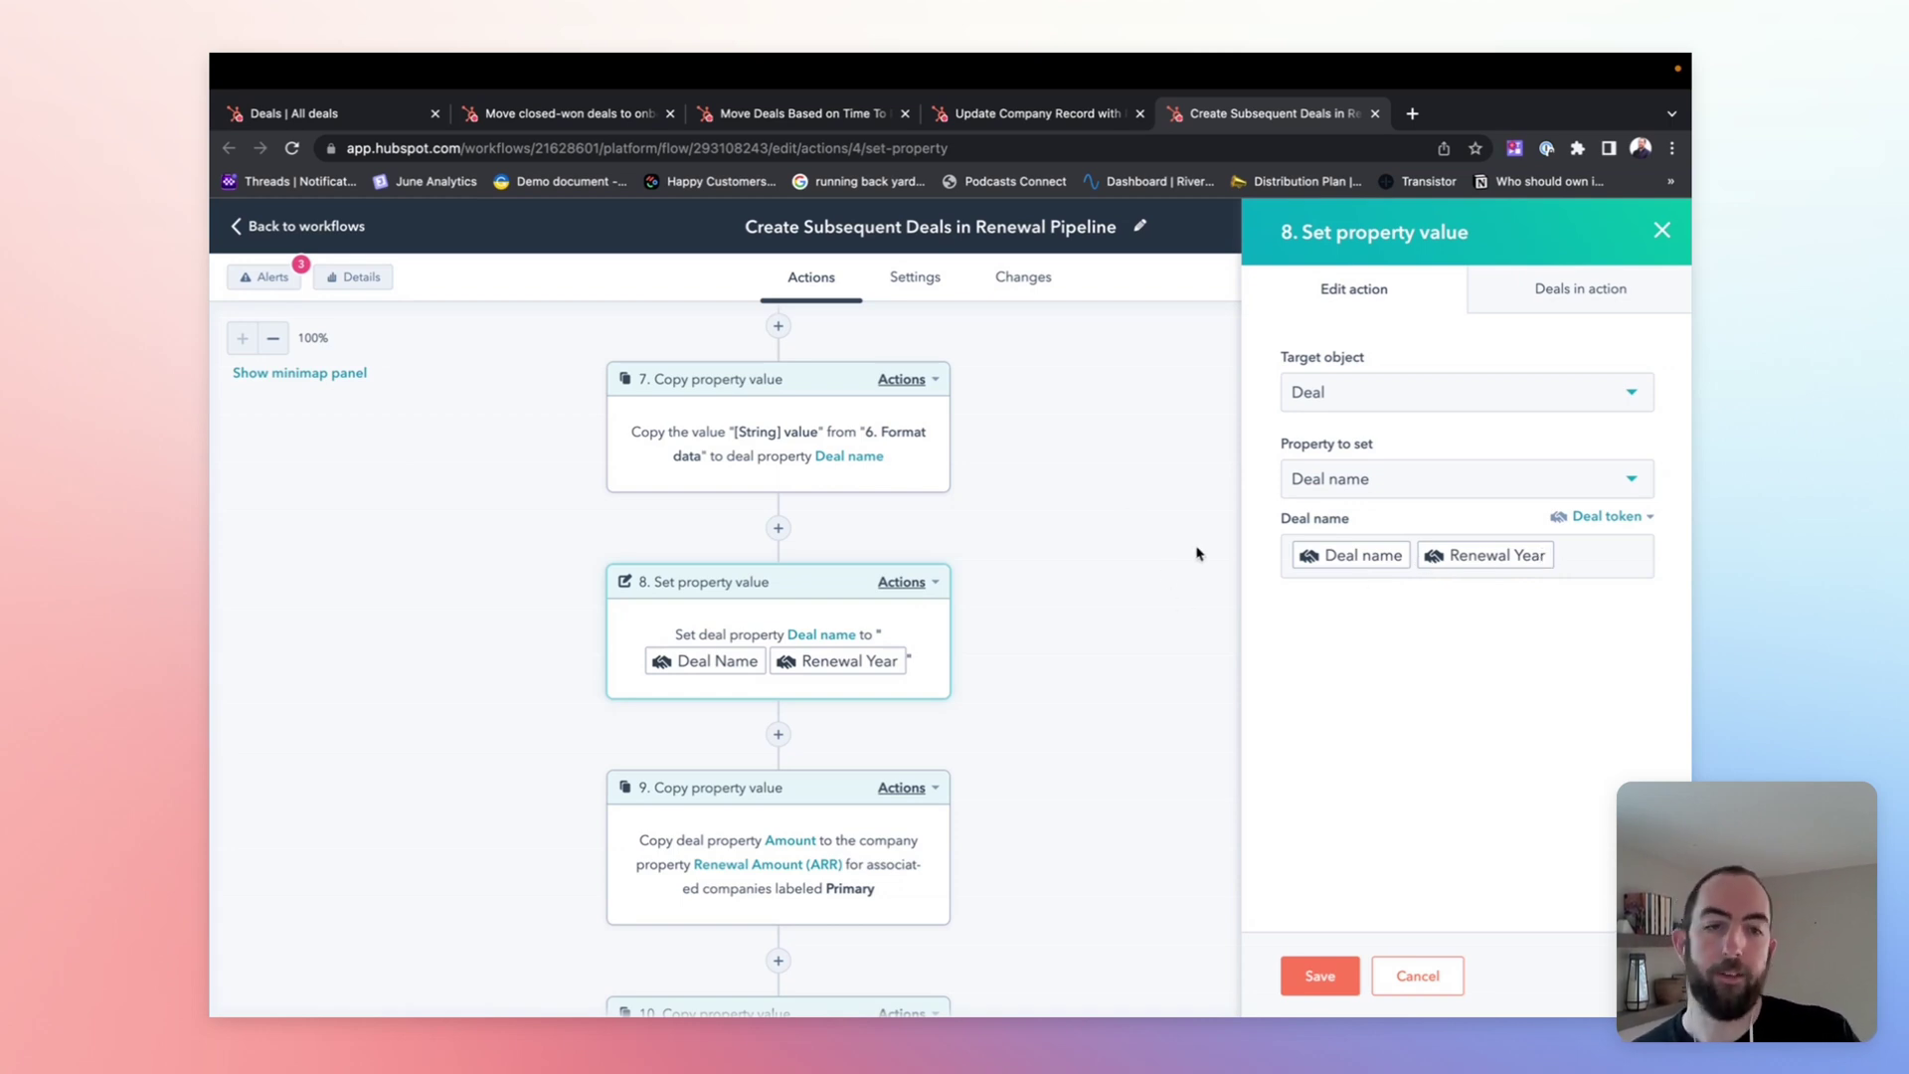
{"action": "left_click", "coordinate": [1418, 977]}
{"action": "scroll", "coordinate": [985, 771], "scroll_direction": "down", "scroll_amount": 3}
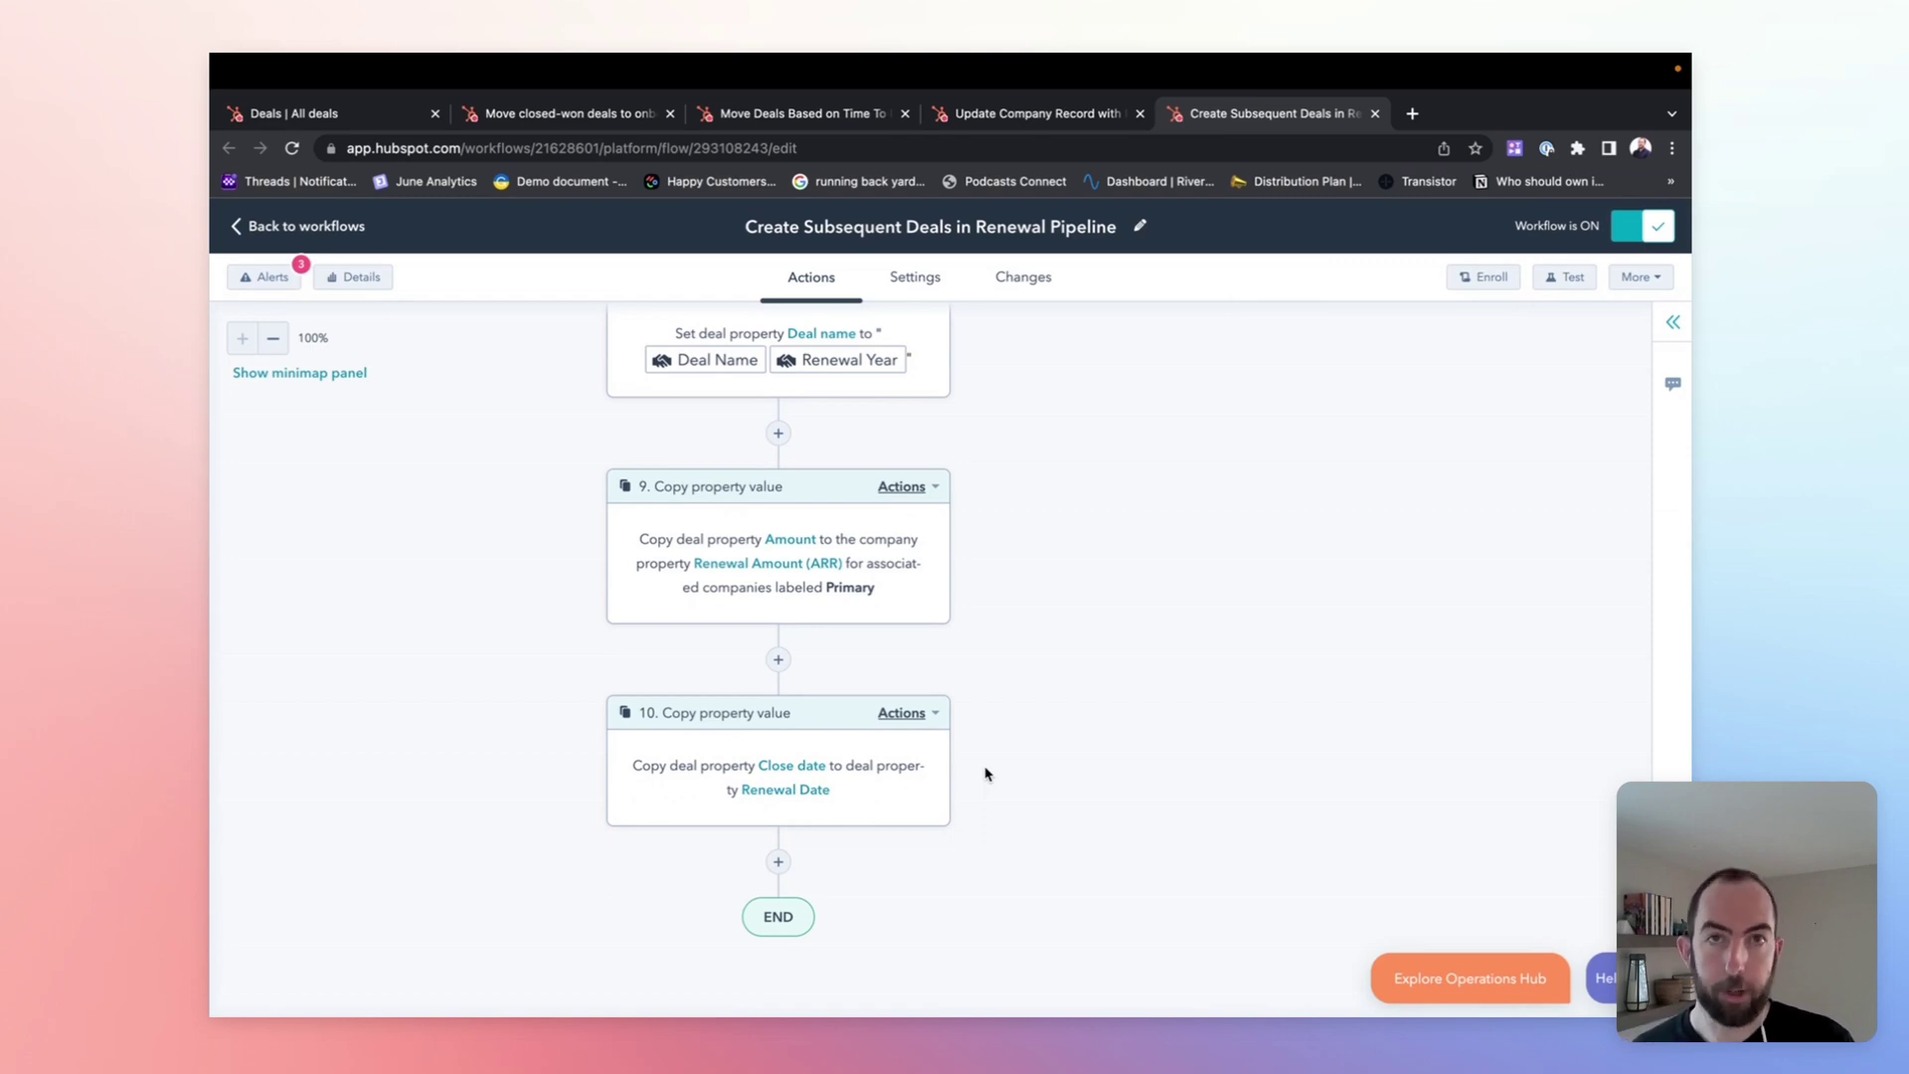
{"action": "left_click", "coordinate": [298, 116]}
{"action": "left_click", "coordinate": [617, 597]}
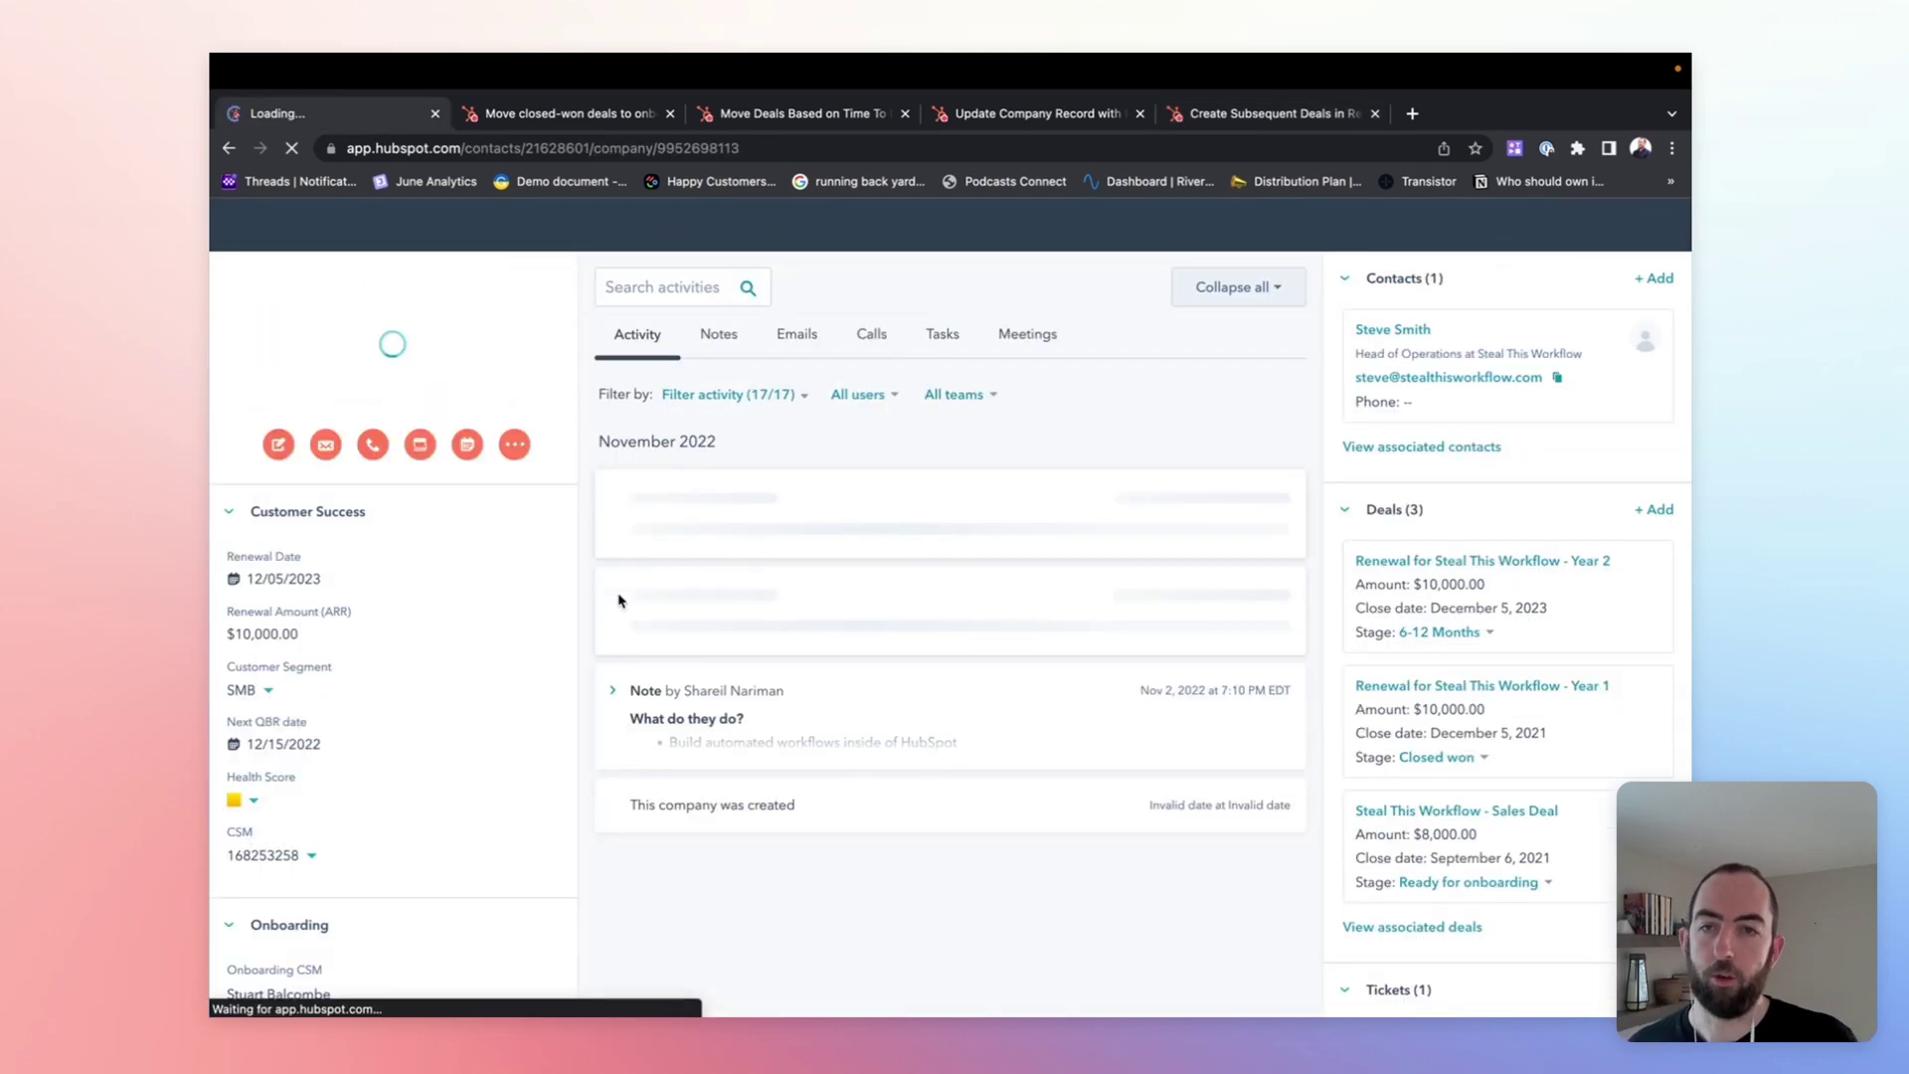